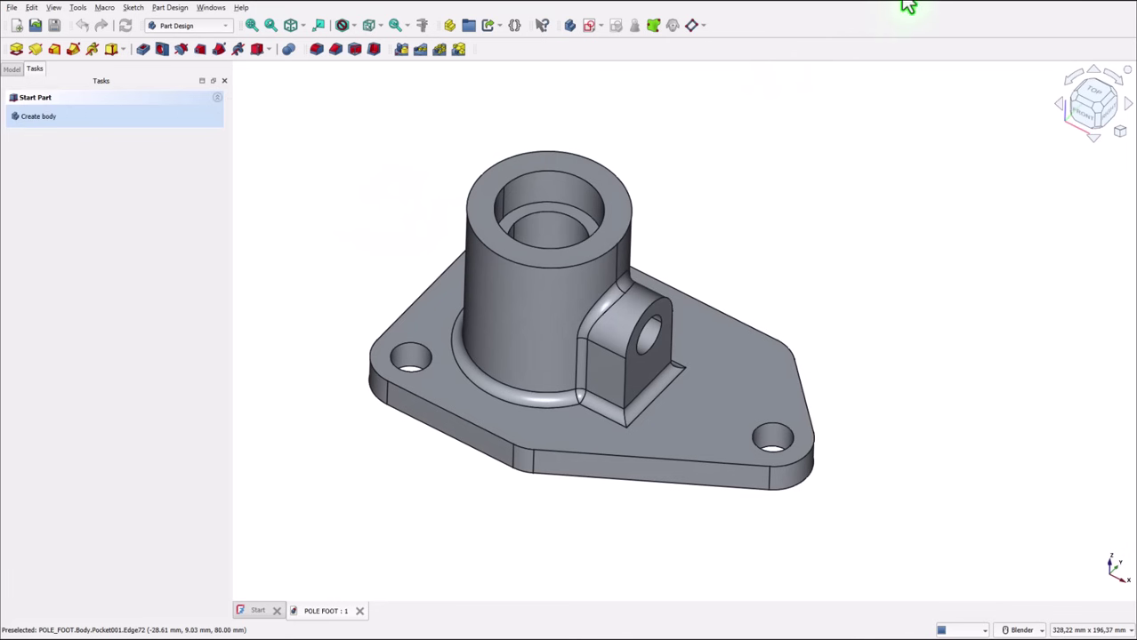
{"action": "left_click", "coordinate": [998, 5]}
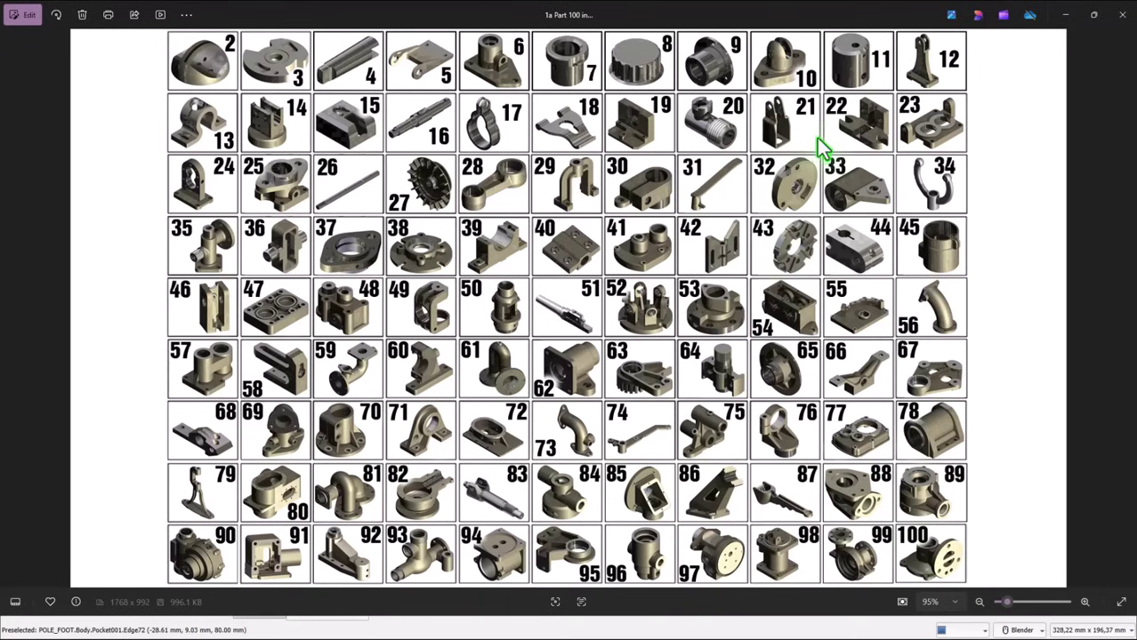
{"action": "left_click", "coordinate": [13, 317]}
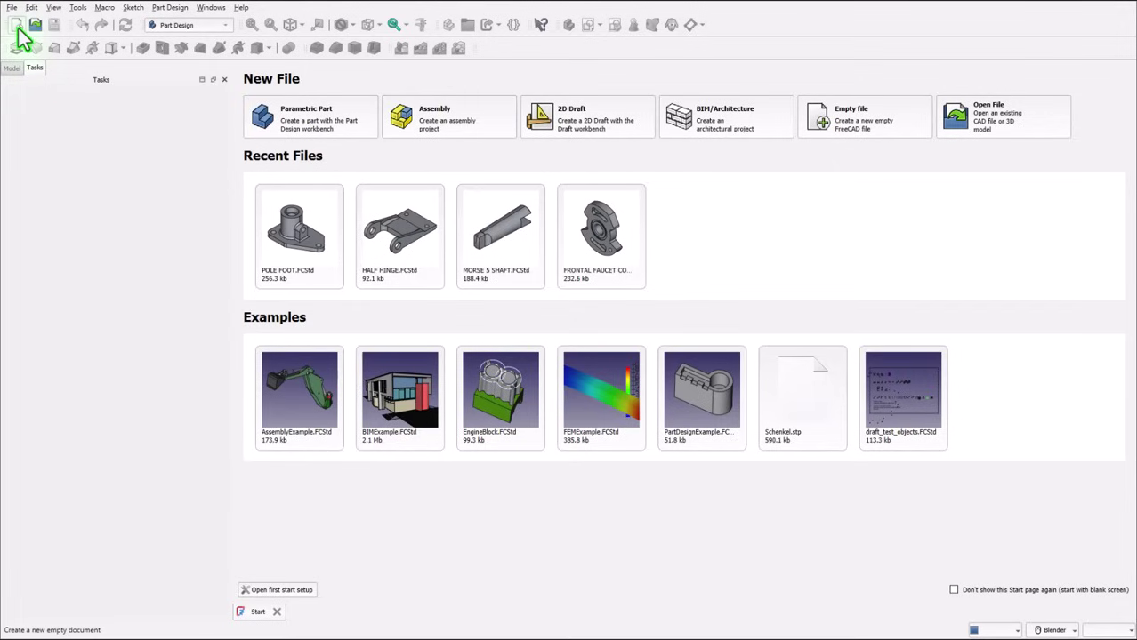
Create a new empty document and start a sketch on the XY plane
{"action": "left_click", "coordinate": [17, 25]}
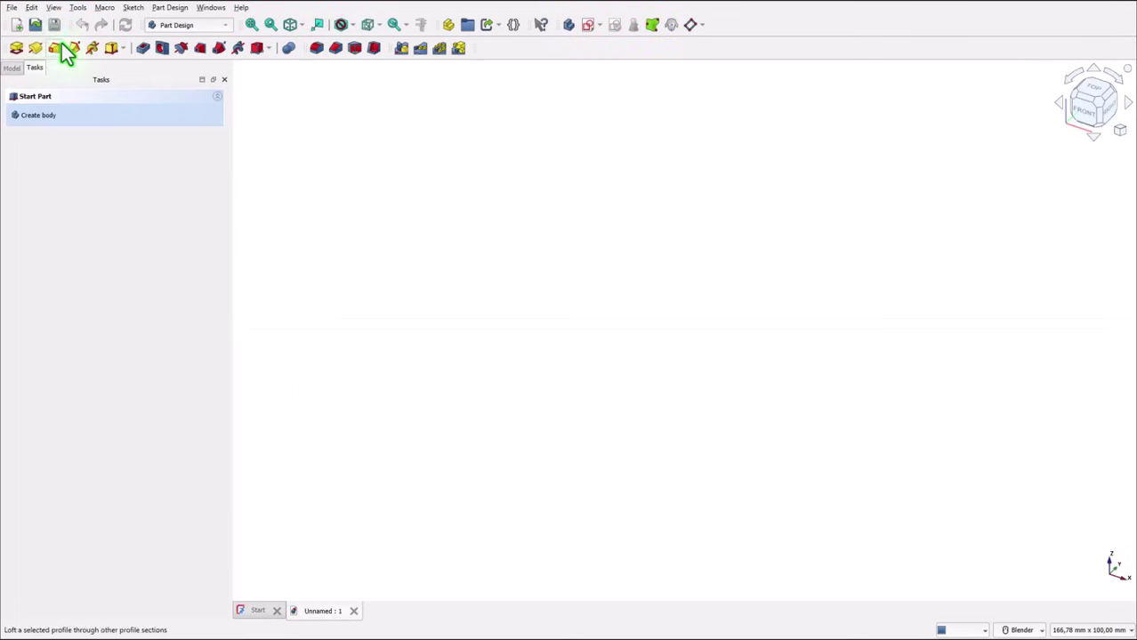
{"action": "left_click", "coordinate": [587, 25]}
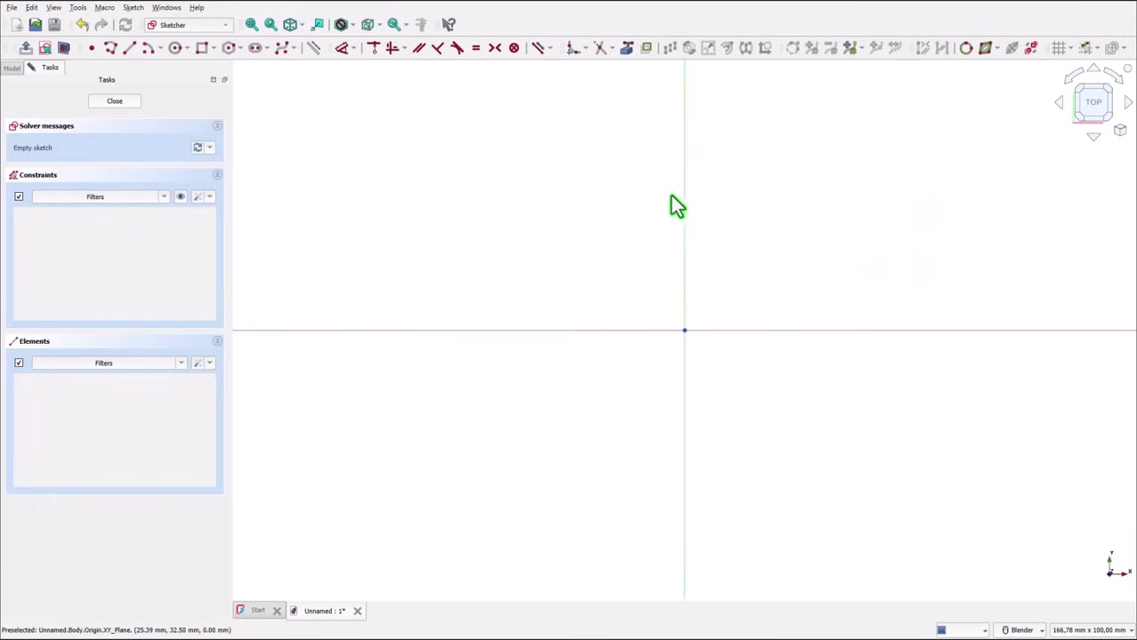
Sketch a polyline with a vertical edge about 43 mm long, a horizontal lower edge about 69 mm long and a slanted lower-right edge
{"action": "left_click", "coordinate": [109, 48]}
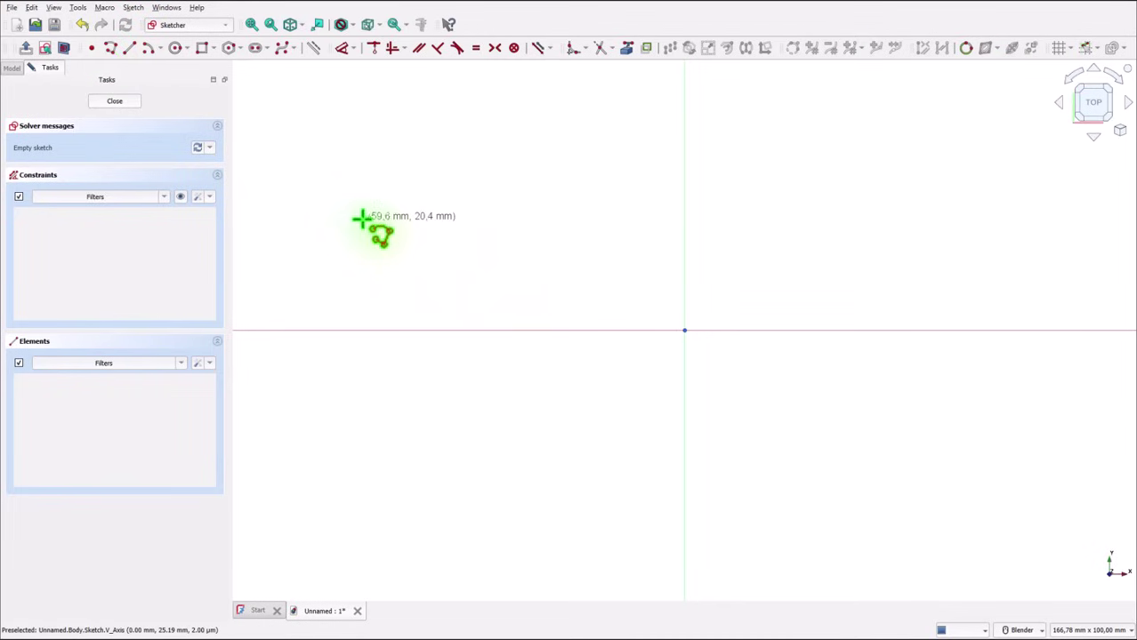
{"action": "left_click", "coordinate": [377, 219]}
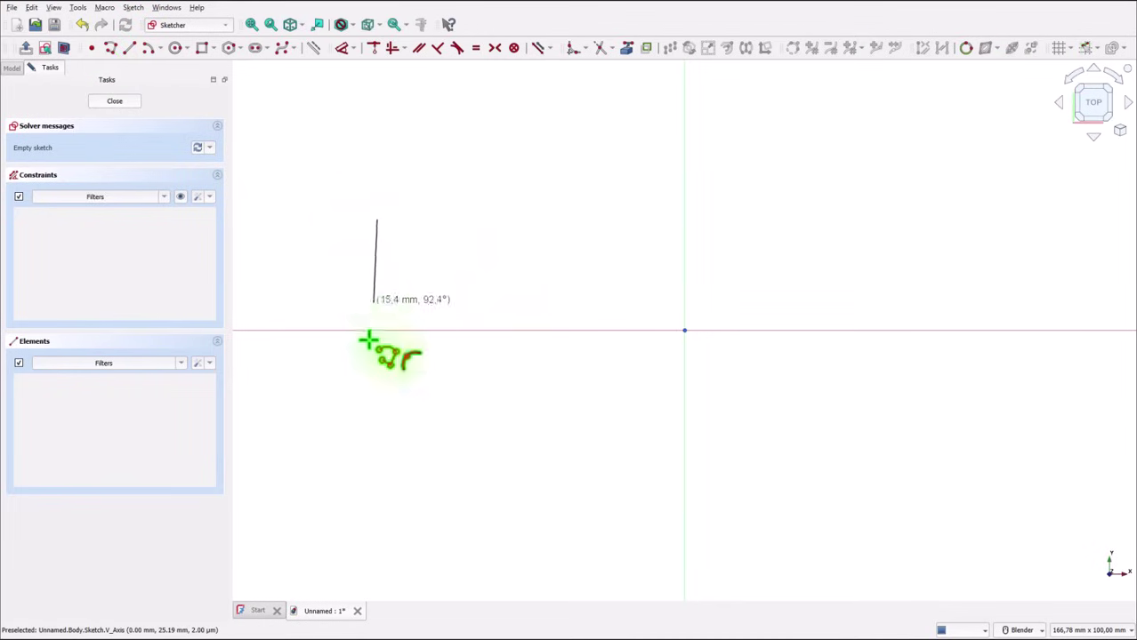
{"action": "left_click", "coordinate": [376, 451]}
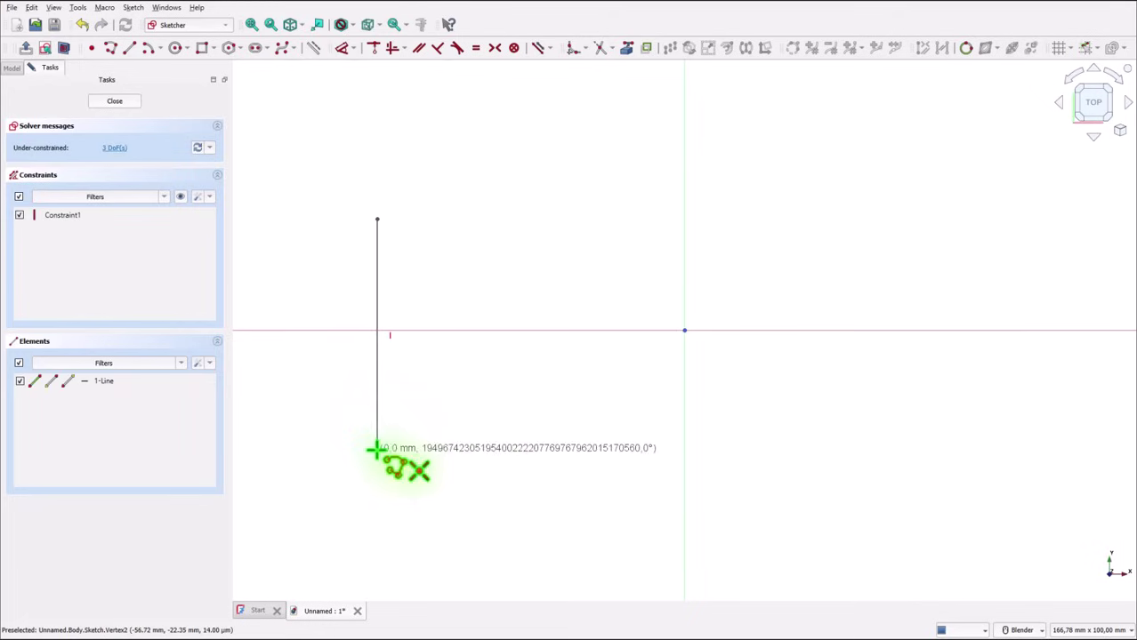
{"action": "left_click", "coordinate": [752, 451]}
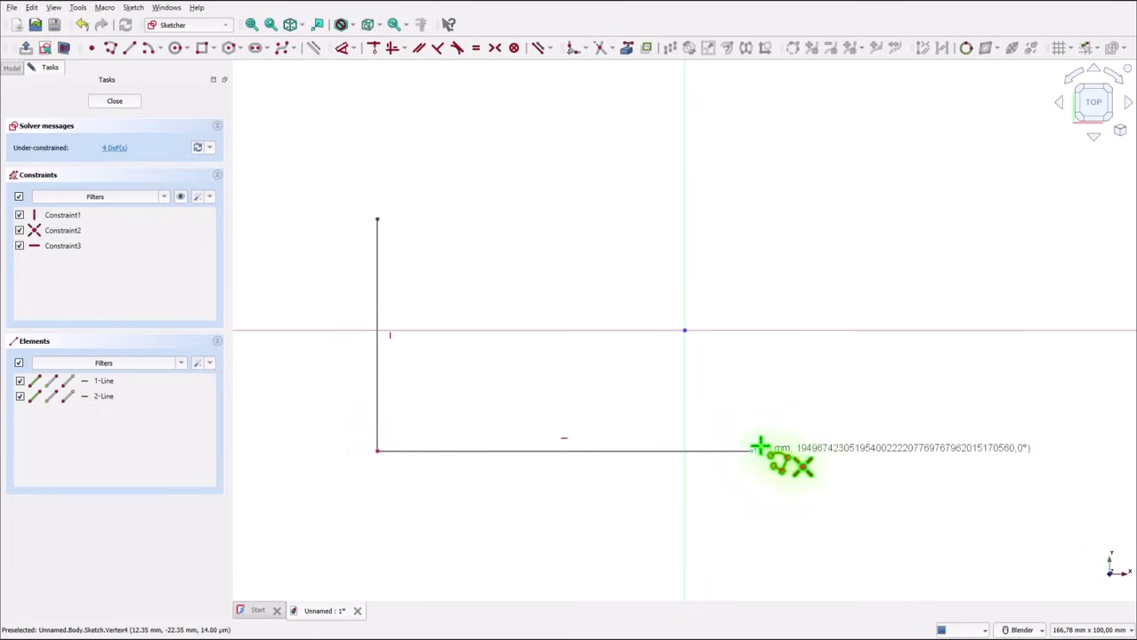
{"action": "left_click", "coordinate": [838, 354]}
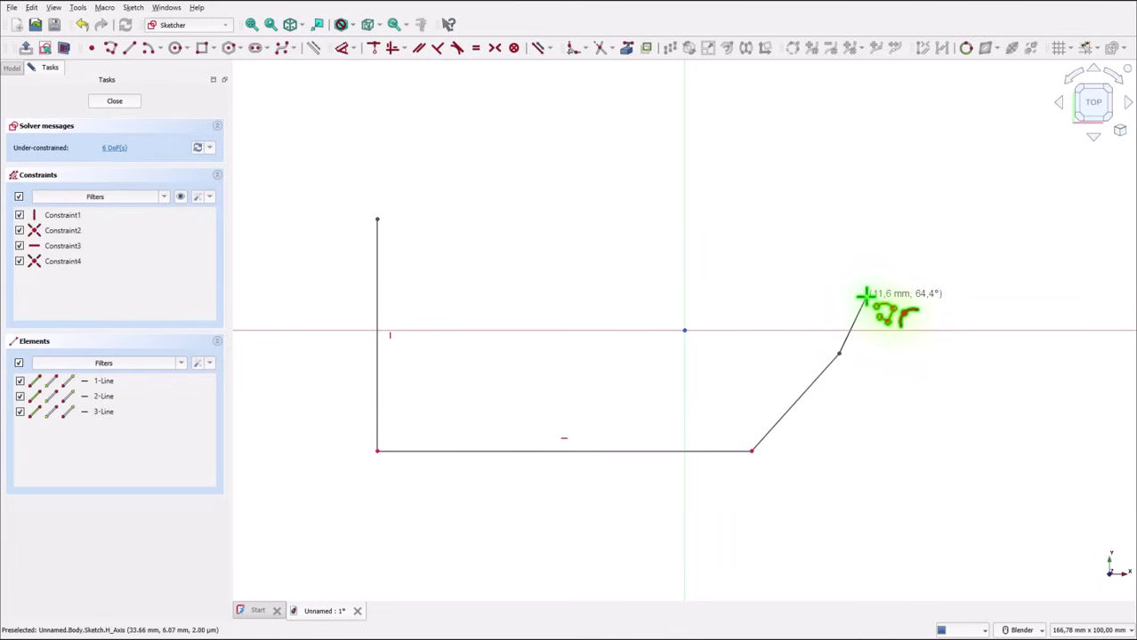
Continue the polyline with a tangent arc of about 9 mm radius spanning about 91° at the outline's right end
{"action": "key", "text": "m"}
{"action": "key", "text": "m"}
{"action": "key", "text": "m"}
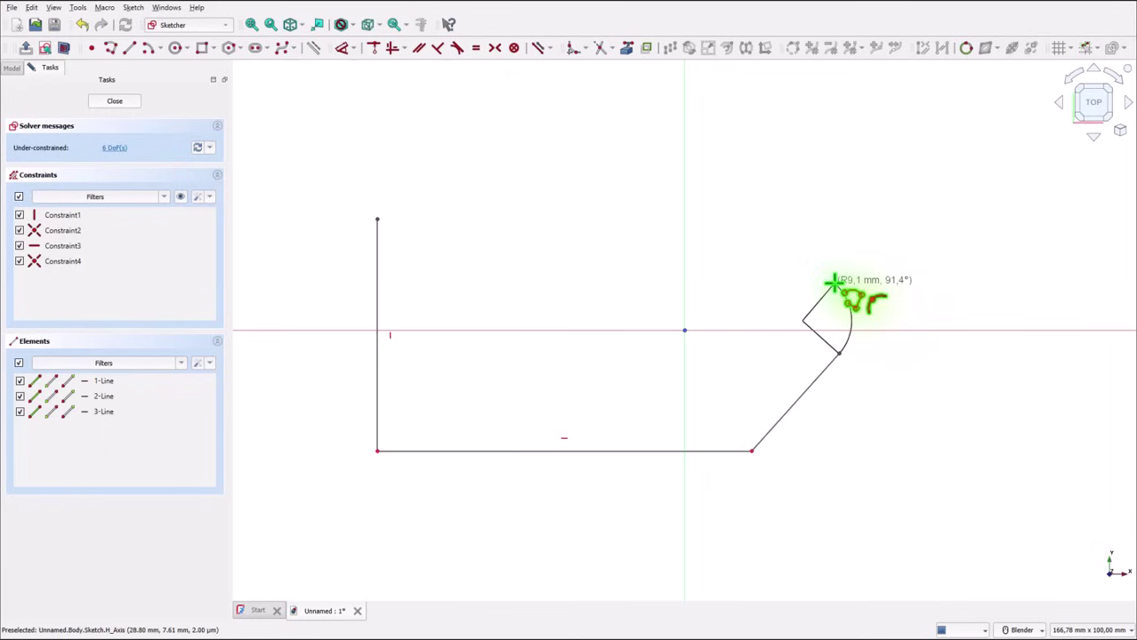
{"action": "left_click", "coordinate": [833, 283]}
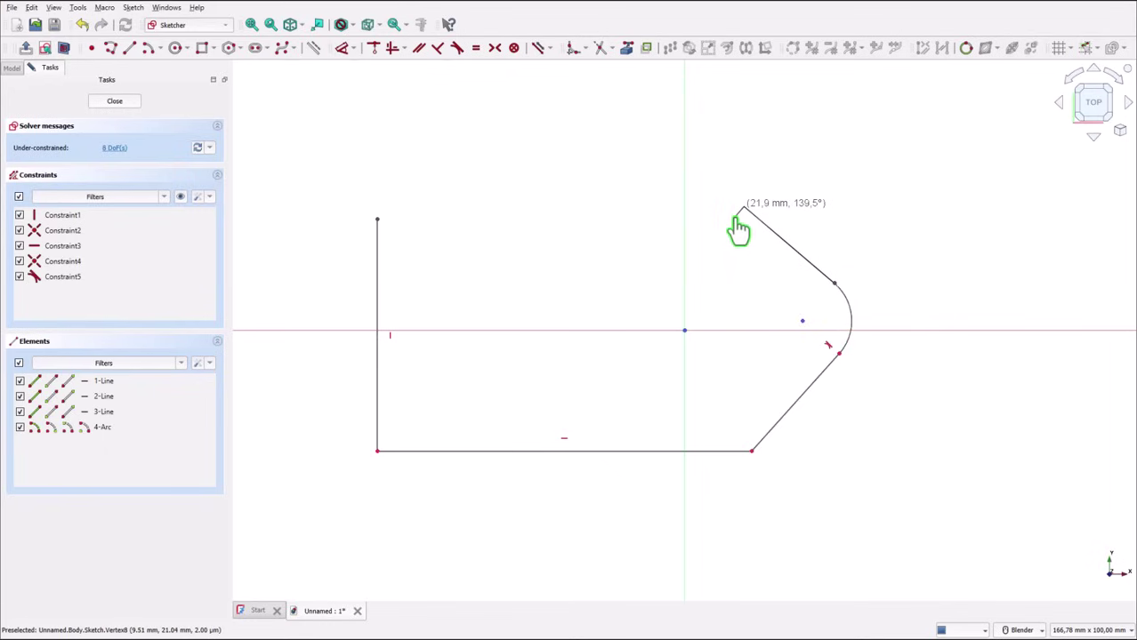
Close the outline with a tangent slanted line about 22 mm long and a horizontal upper edge ending at the vertical edge's start
{"action": "left_click", "coordinate": [745, 208]}
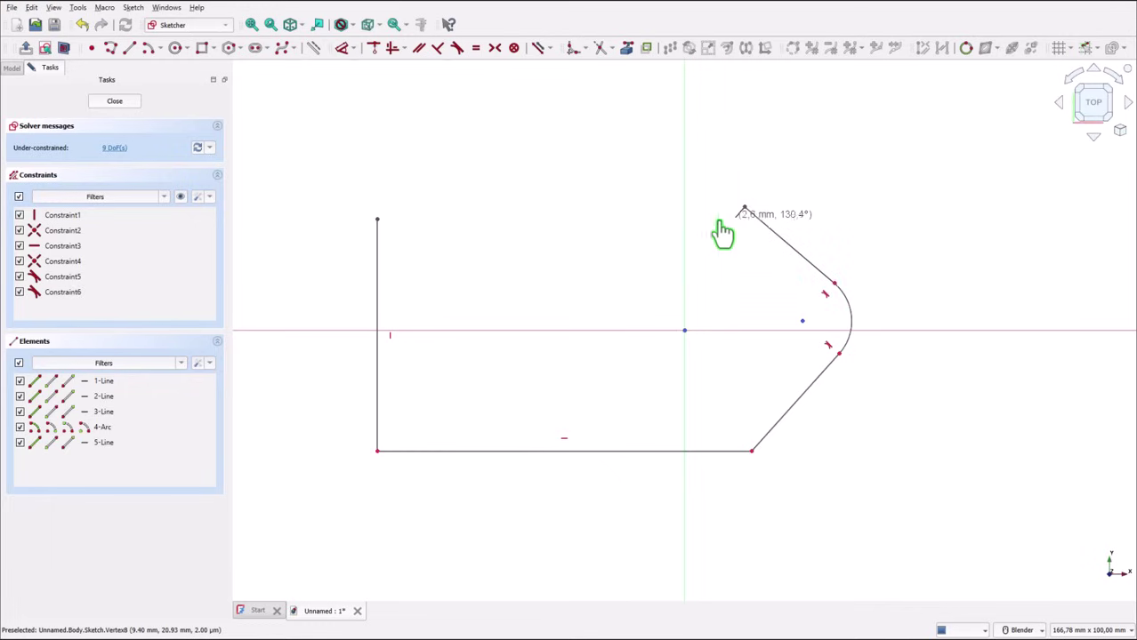
{"action": "left_click", "coordinate": [377, 217]}
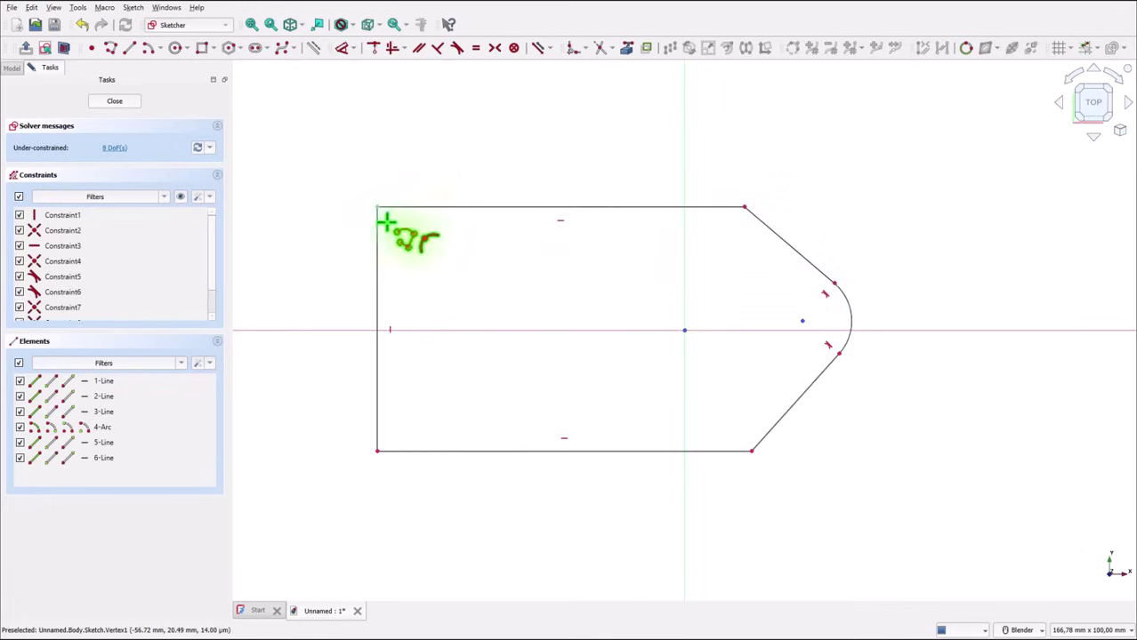
{"action": "key", "text": "g"}
{"action": "key", "text": "c"}
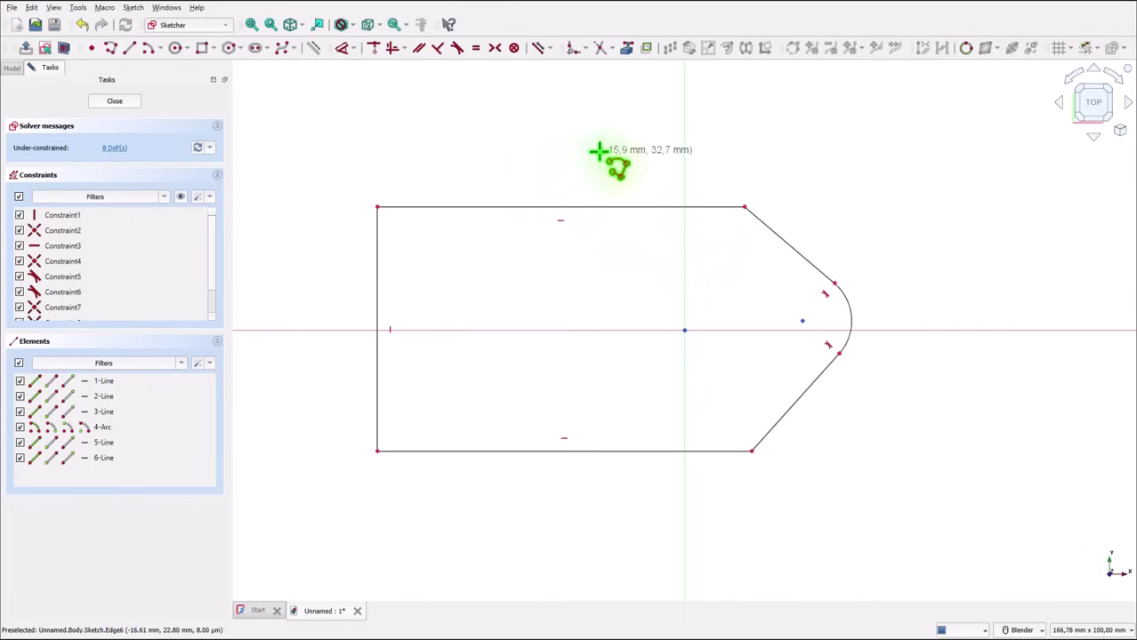
{"action": "key", "text": "Escape"}
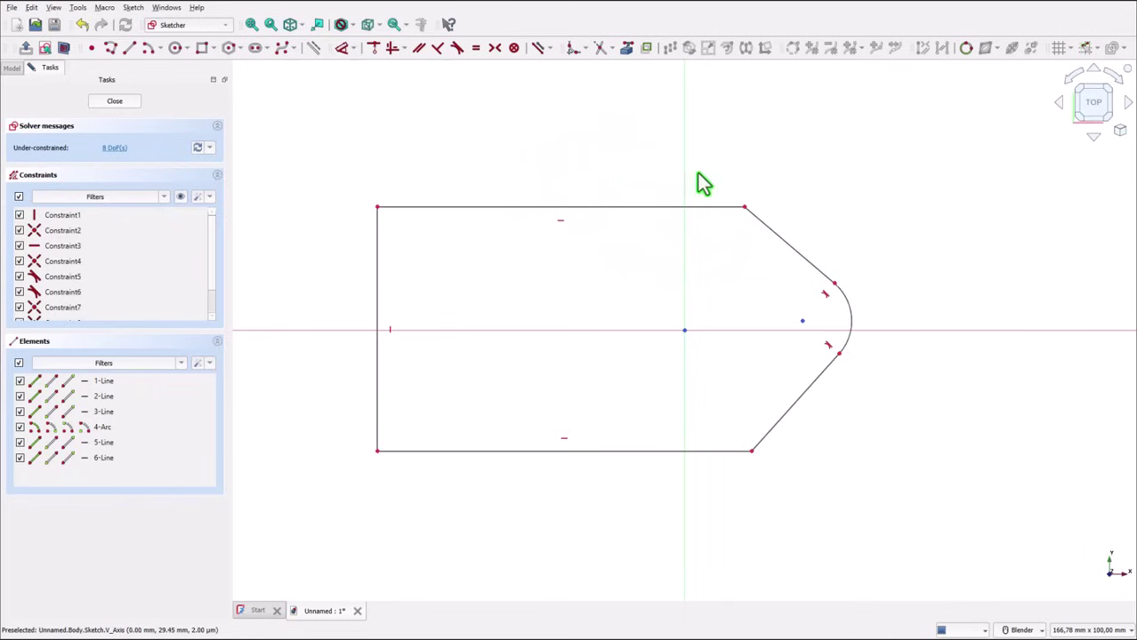
Pull the outline's upper slanted edge upward and constrain the left vertical edge's length to 100 mm
{"action": "left_click_drag", "start_coordinate": [810, 268], "coordinate": [805, 237]}
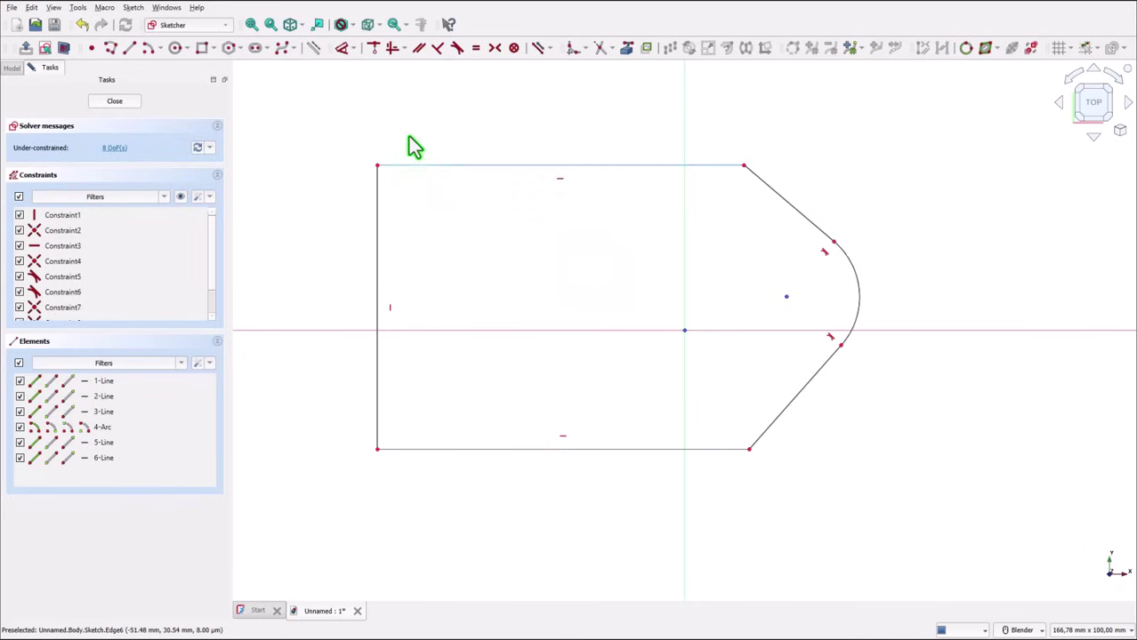
{"action": "left_click", "coordinate": [378, 239]}
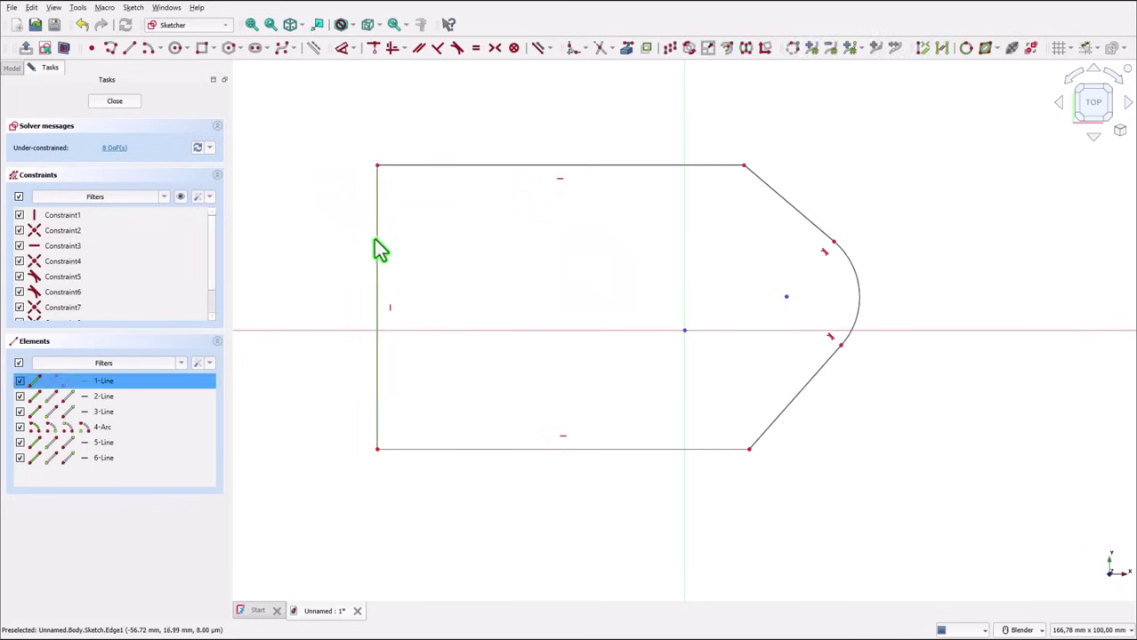
{"action": "left_click", "coordinate": [341, 50]}
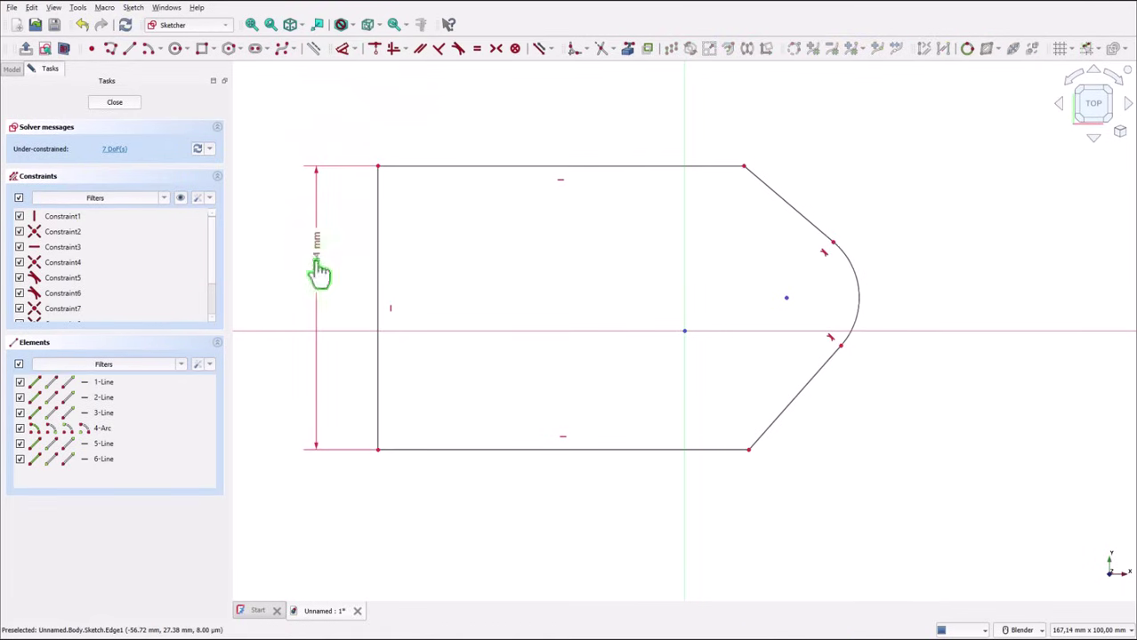
{"action": "left_click", "coordinate": [318, 260]}
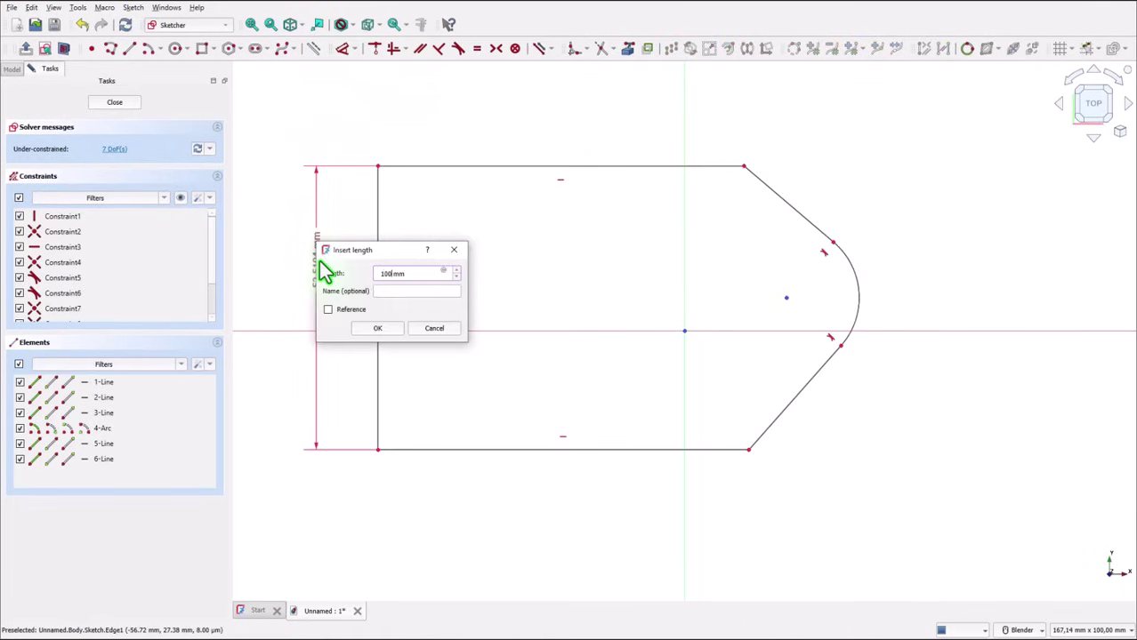
{"action": "key", "text": "Return"}
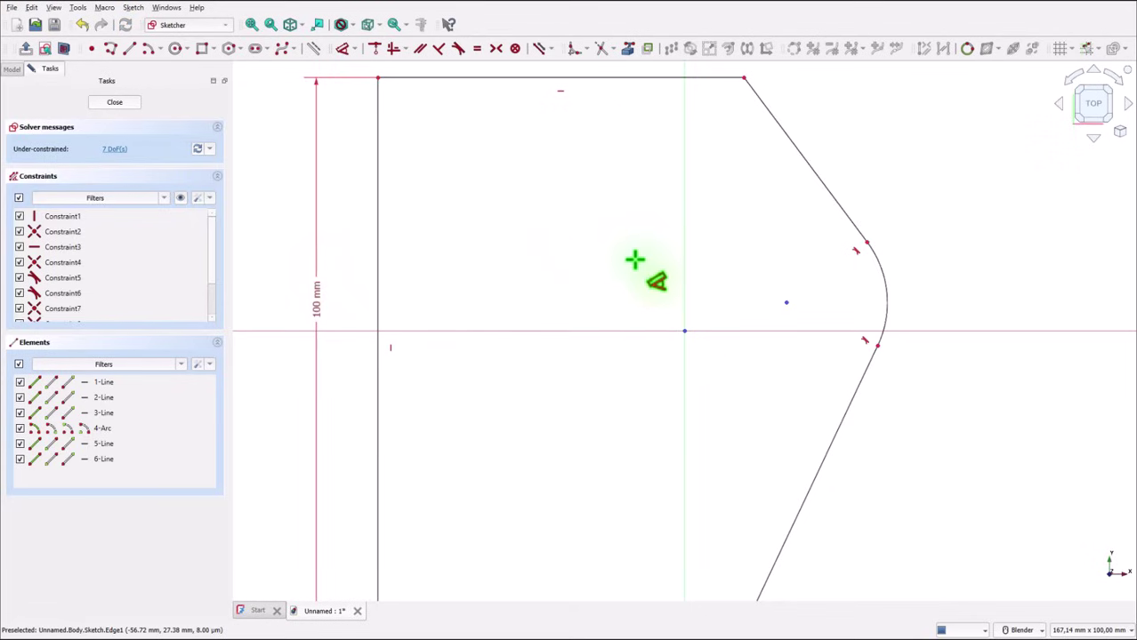
Constrain the horizontal distance between the left vertical edge and the sketch origin to 50 mm
{"action": "left_click", "coordinate": [374, 438]}
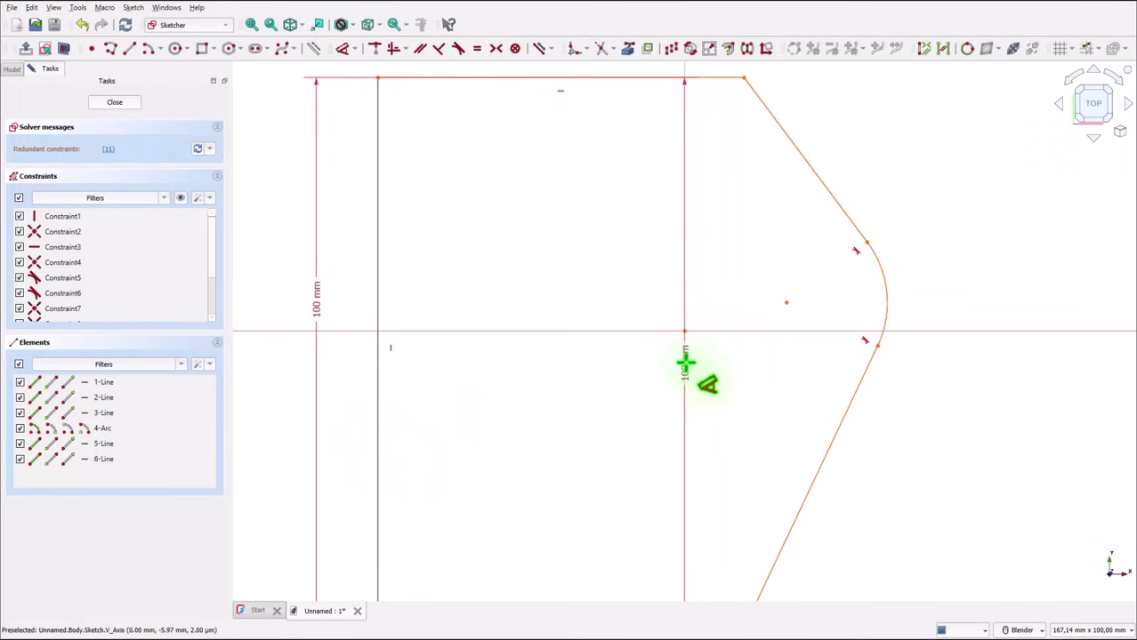
{"action": "left_click", "coordinate": [685, 361]}
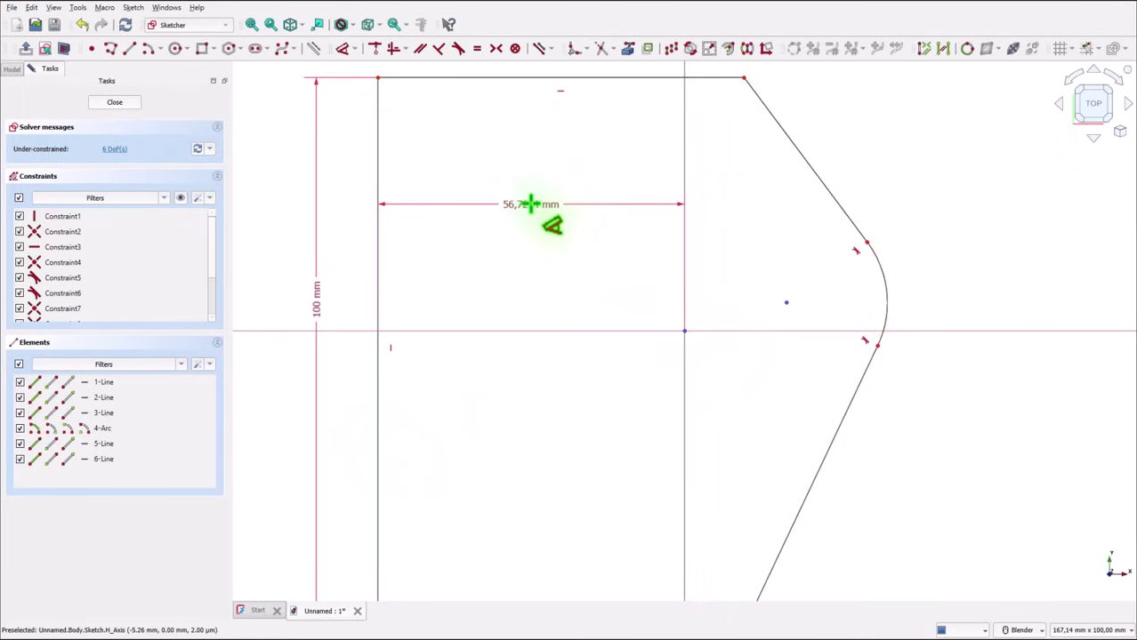
{"action": "left_click", "coordinate": [531, 207]}
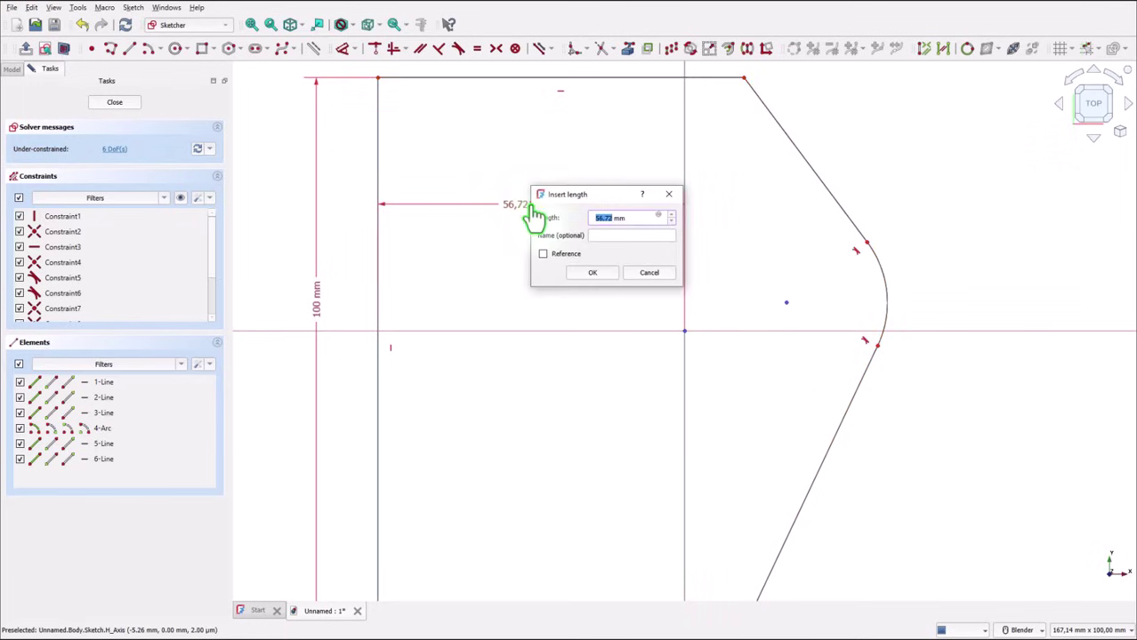
{"action": "type", "text": "50"}
{"action": "key", "text": "Return"}
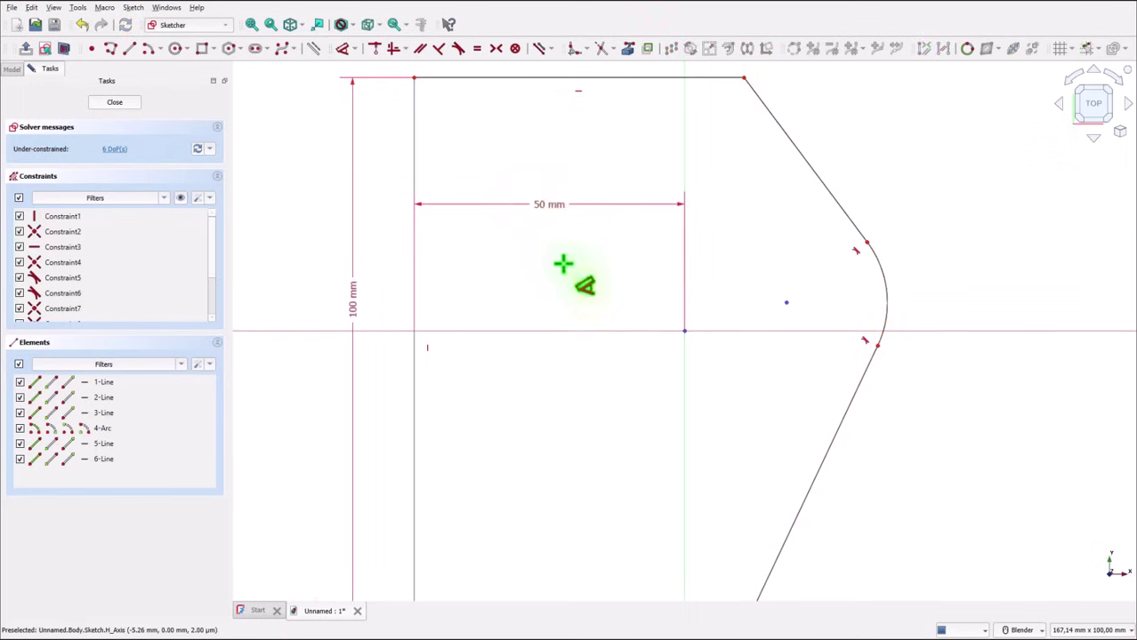
Constrain the vertical distance between the lower horizontal edge and the sketch origin to 50 mm
{"action": "scroll", "coordinate": [586, 414], "scroll_direction": "down", "scroll_amount": 2}
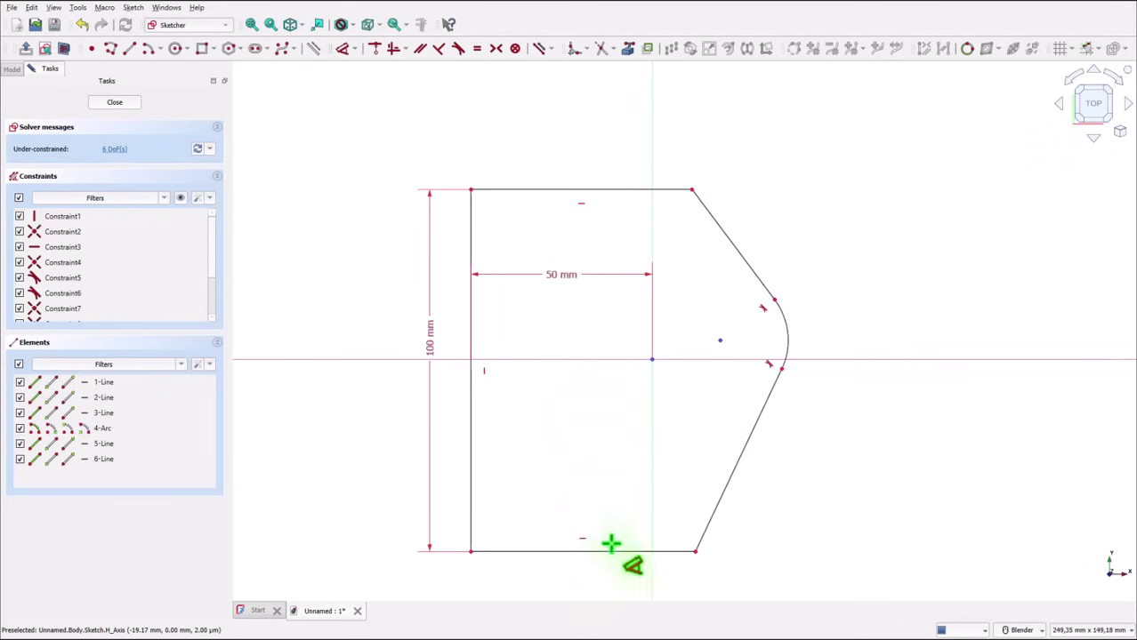
{"action": "left_click", "coordinate": [617, 556]}
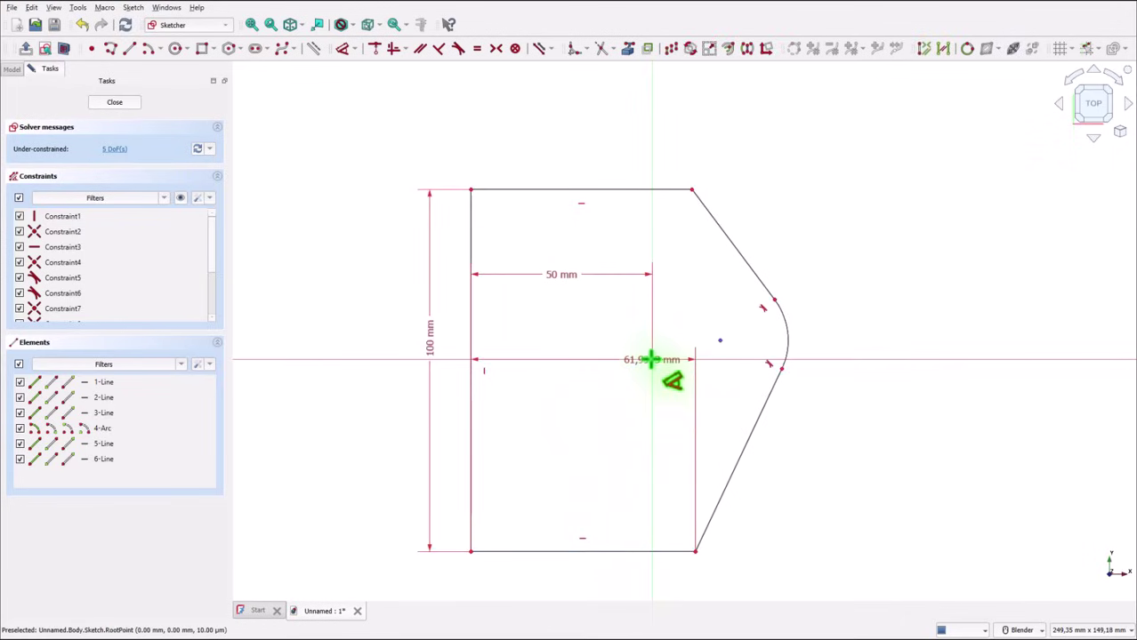
{"action": "left_click", "coordinate": [652, 360]}
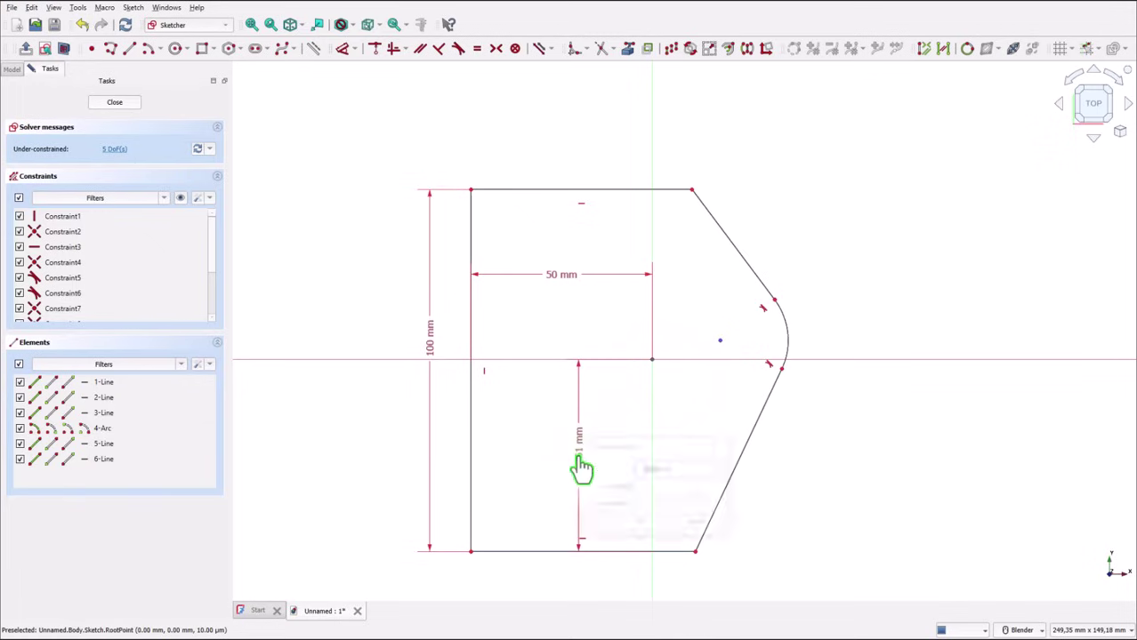
{"action": "left_click", "coordinate": [578, 463]}
{"action": "type", "text": "50"}
{"action": "key", "text": "Return"}
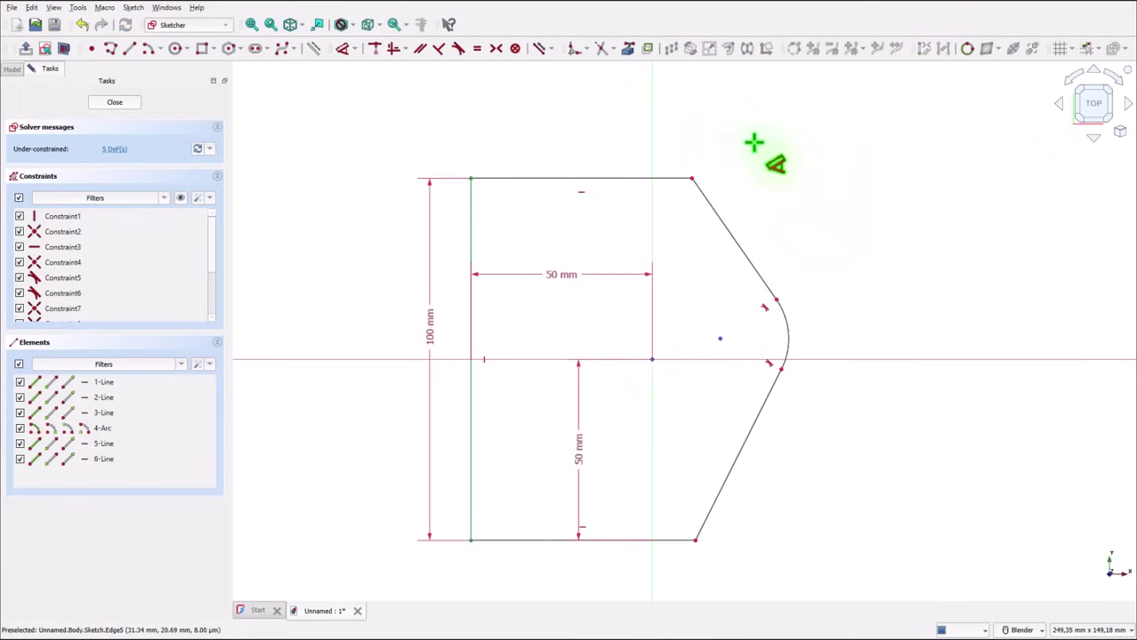
Constrain the vertical distance between the arc's center and the lower horizontal edge to 42 mm
{"action": "left_click", "coordinate": [720, 339]}
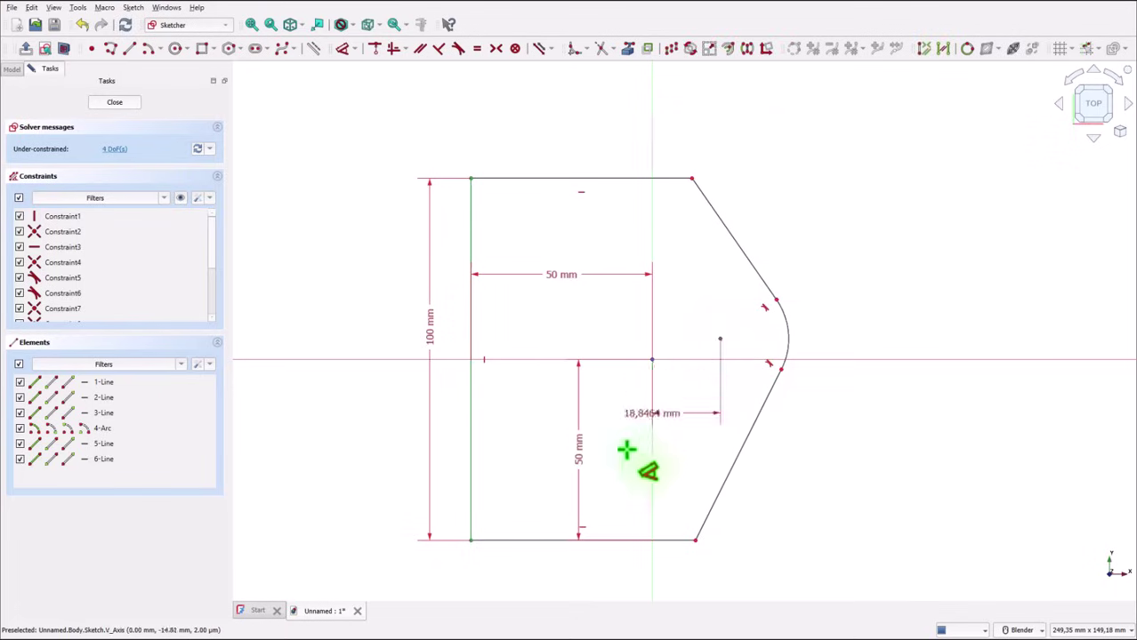
{"action": "left_click", "coordinate": [545, 540]}
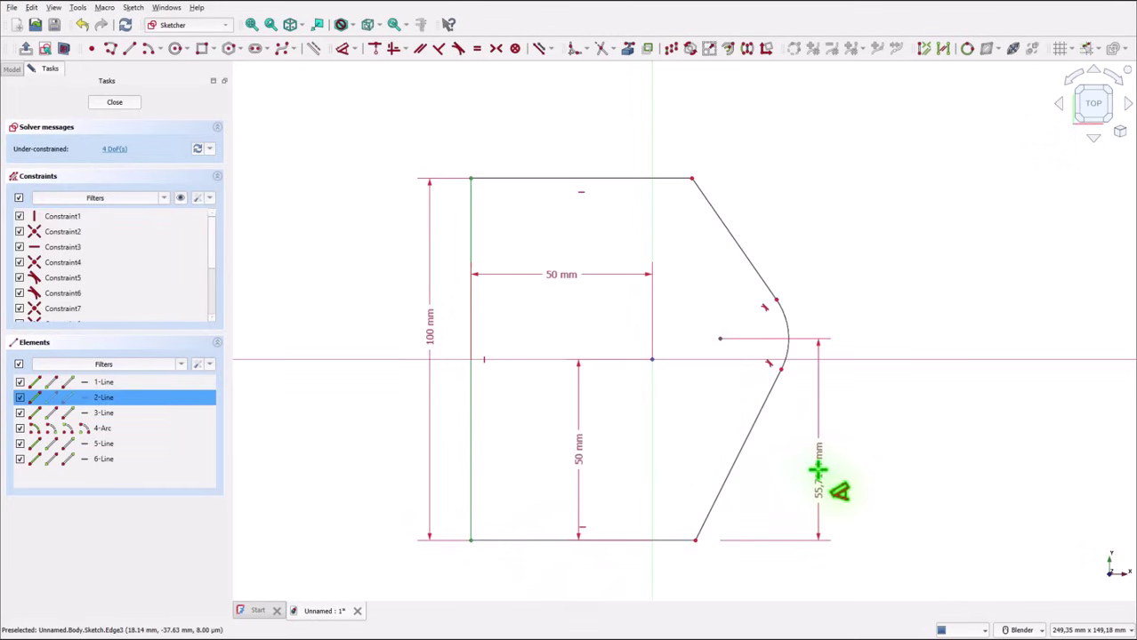
{"action": "left_click", "coordinate": [818, 475]}
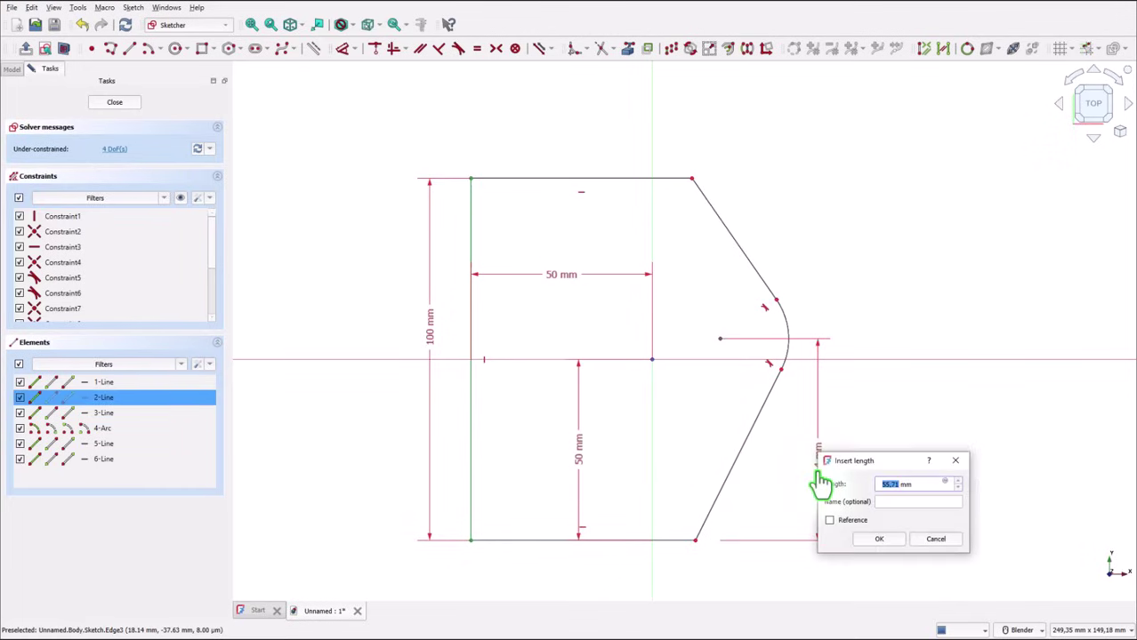
{"action": "key", "text": "Return"}
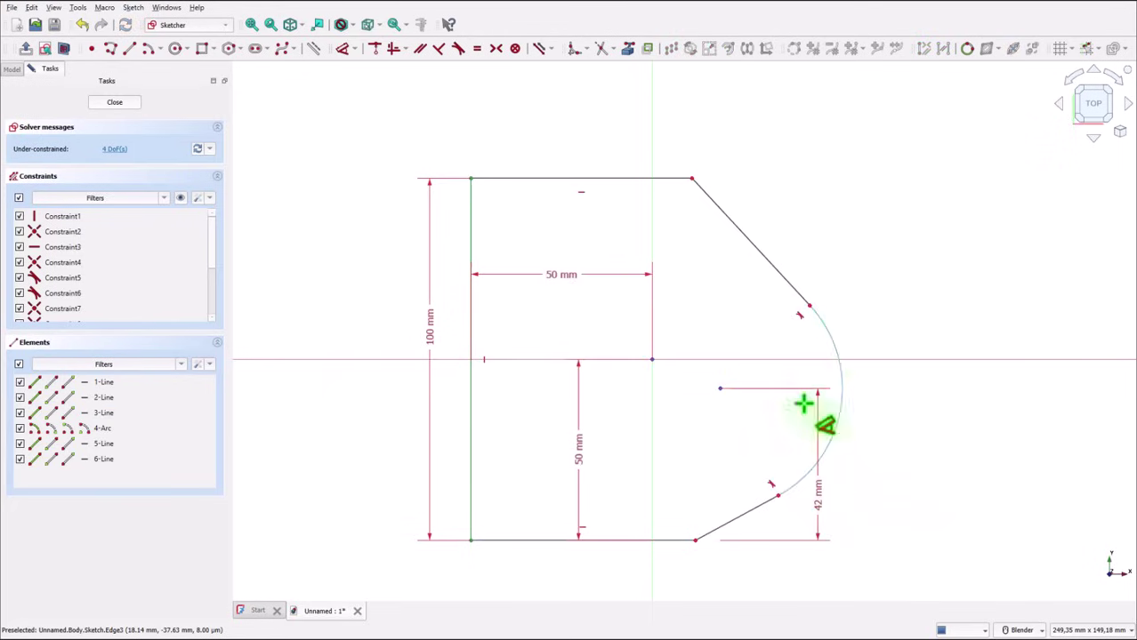
Set the radius of the arc at the outline's right end to 15 mm
{"action": "left_click", "coordinate": [839, 345]}
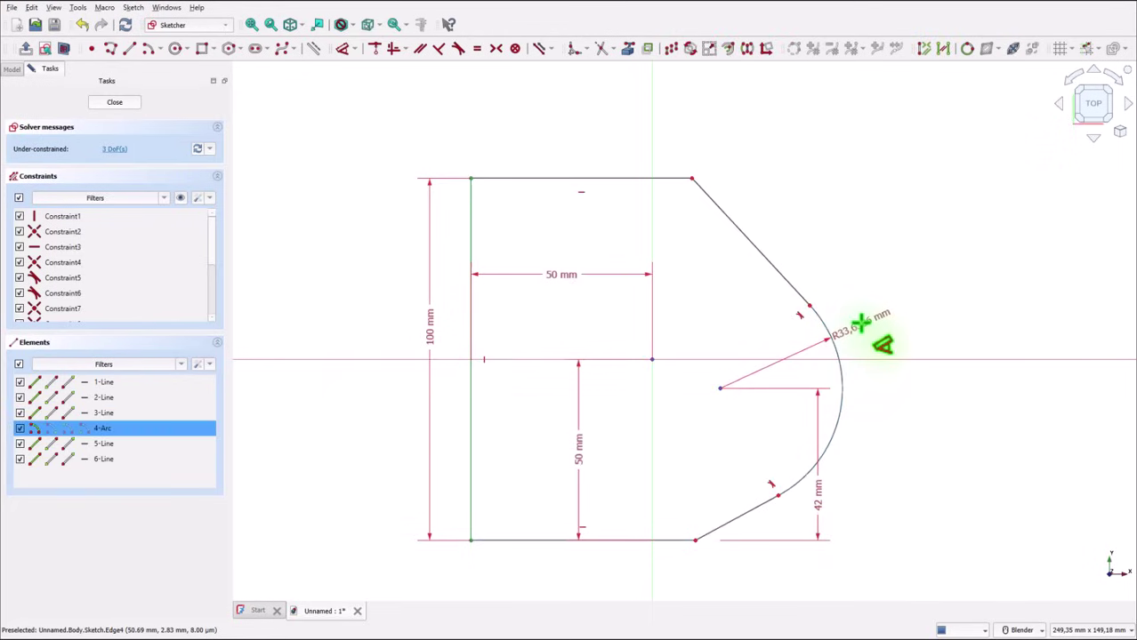
{"action": "left_click", "coordinate": [861, 323]}
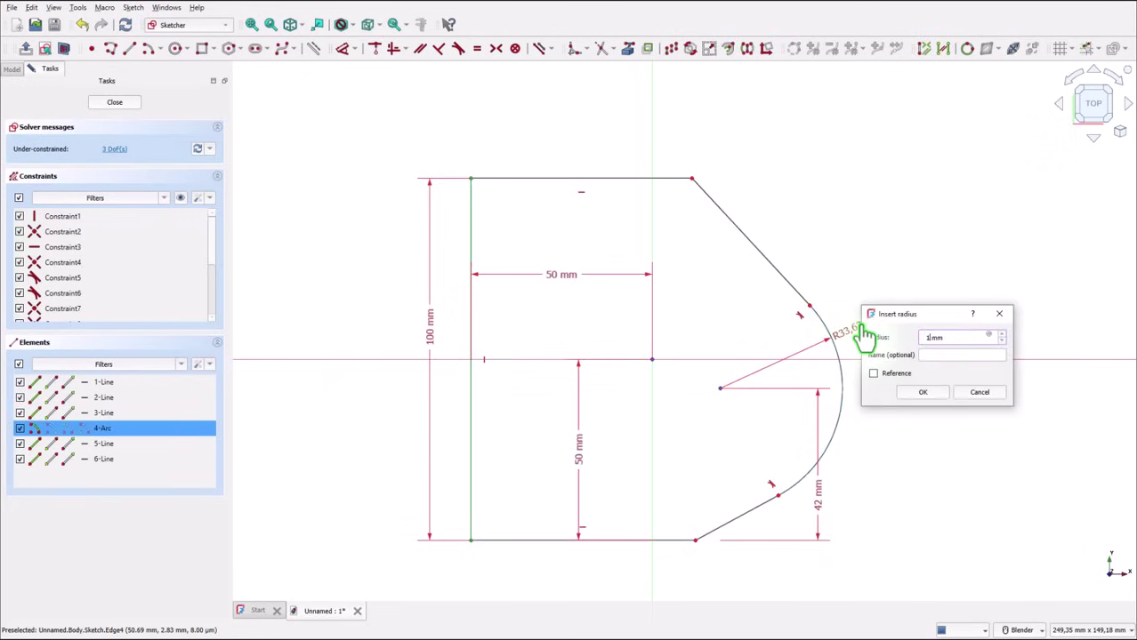
{"action": "key", "text": "Return"}
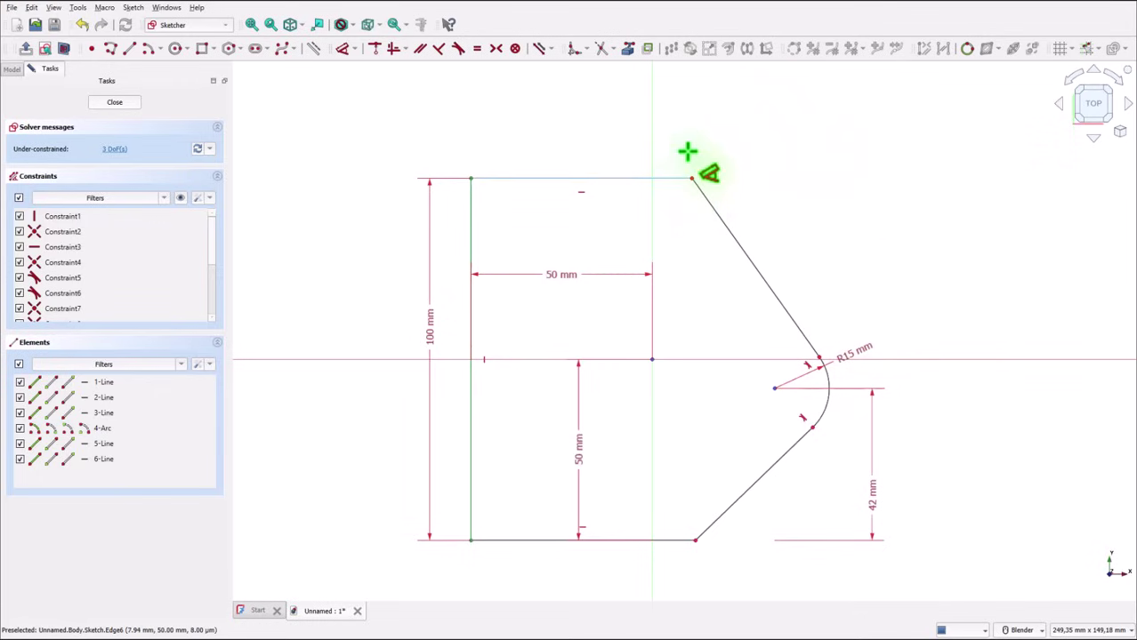
Constrain the horizontal distance between the right end arc's center and the left vertical edge to 145 mm
{"action": "left_click", "coordinate": [775, 389]}
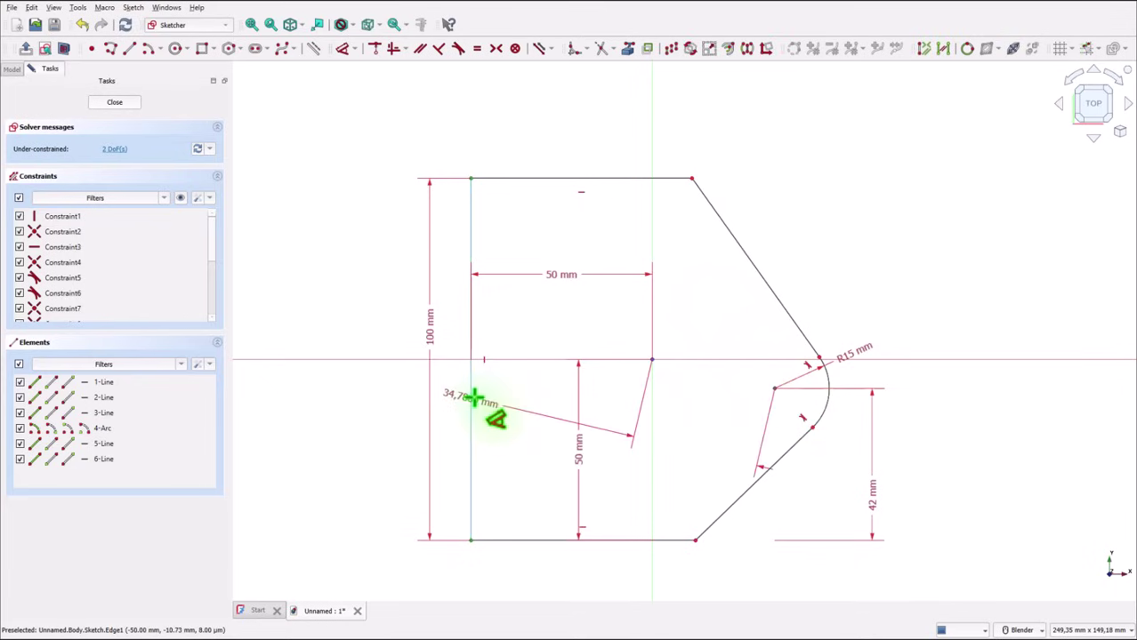
{"action": "left_click", "coordinate": [470, 389]}
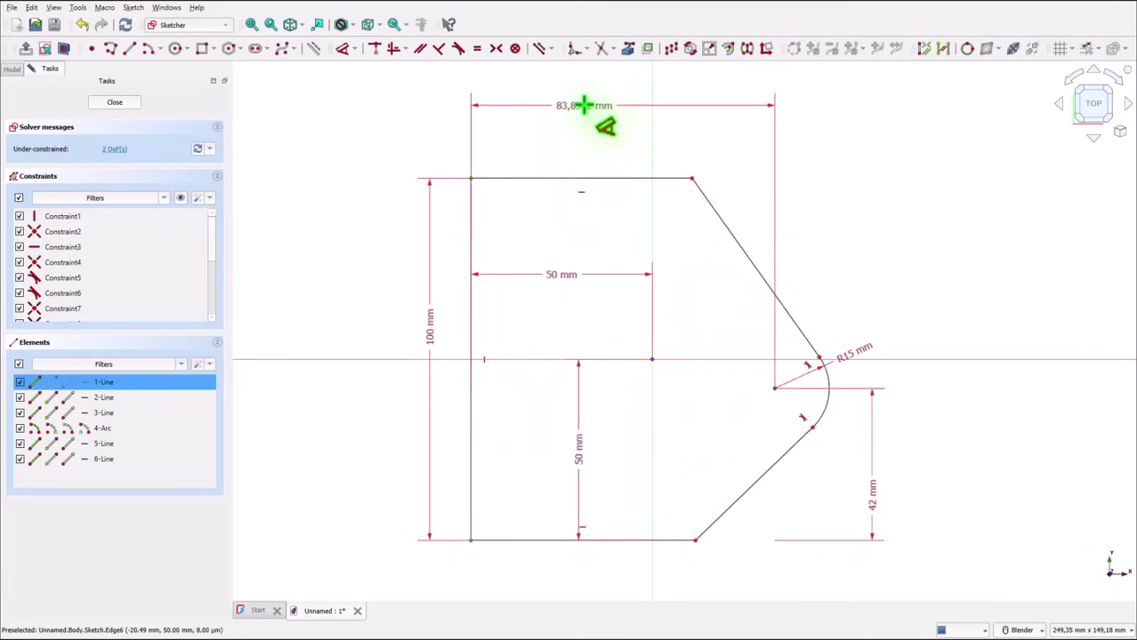
{"action": "left_click", "coordinate": [590, 110]}
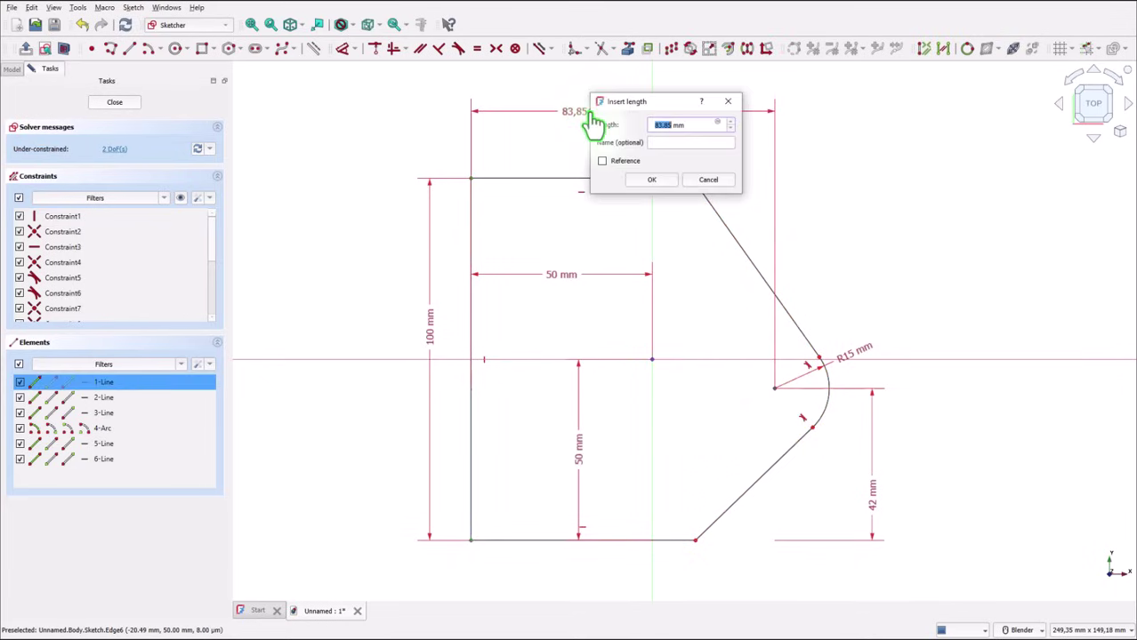
{"action": "type", "text": "145"}
{"action": "key", "text": "Return"}
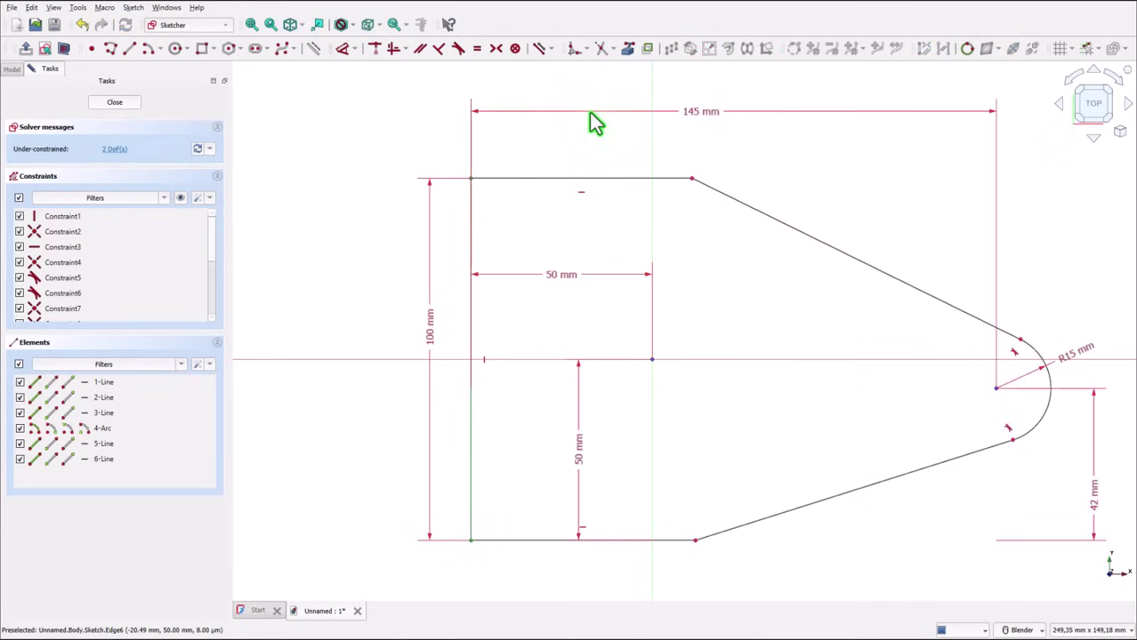
Constrain the angle between the upper horizontal edge and the upper slanted edge to 30°
{"action": "key", "text": "a"}
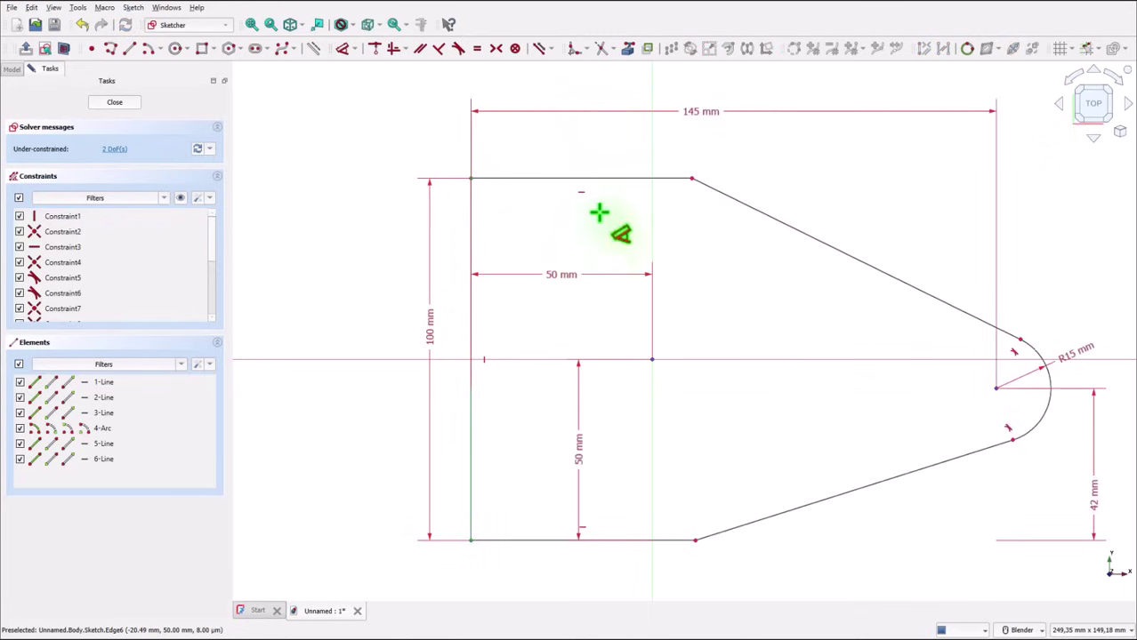
{"action": "left_click", "coordinate": [667, 179]}
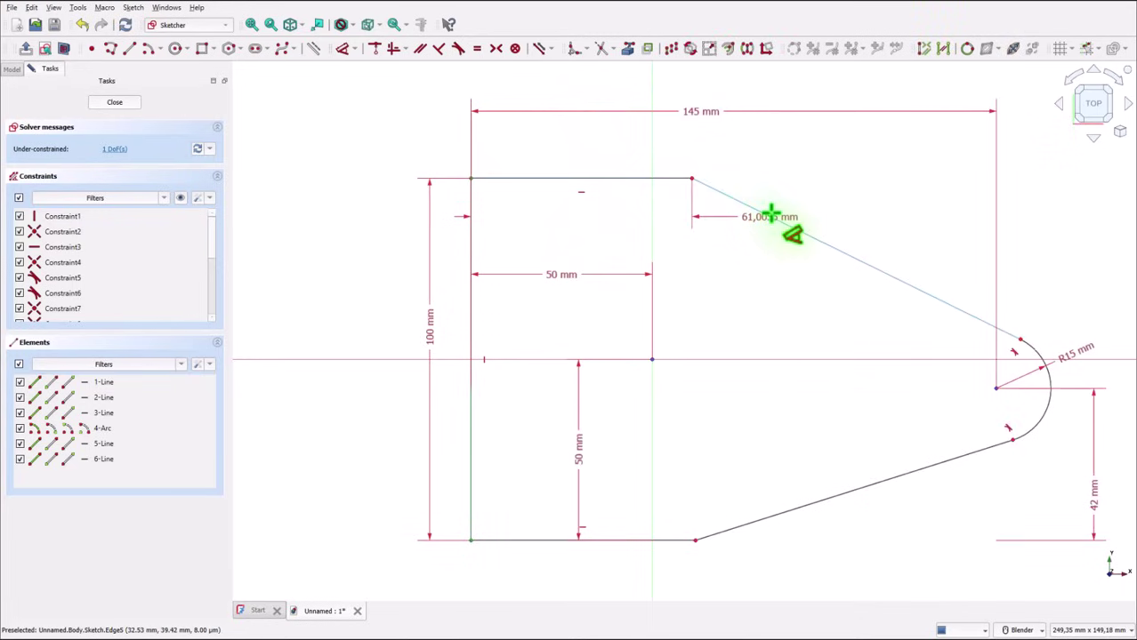
{"action": "left_click", "coordinate": [771, 215]}
{"action": "left_click", "coordinate": [850, 215]}
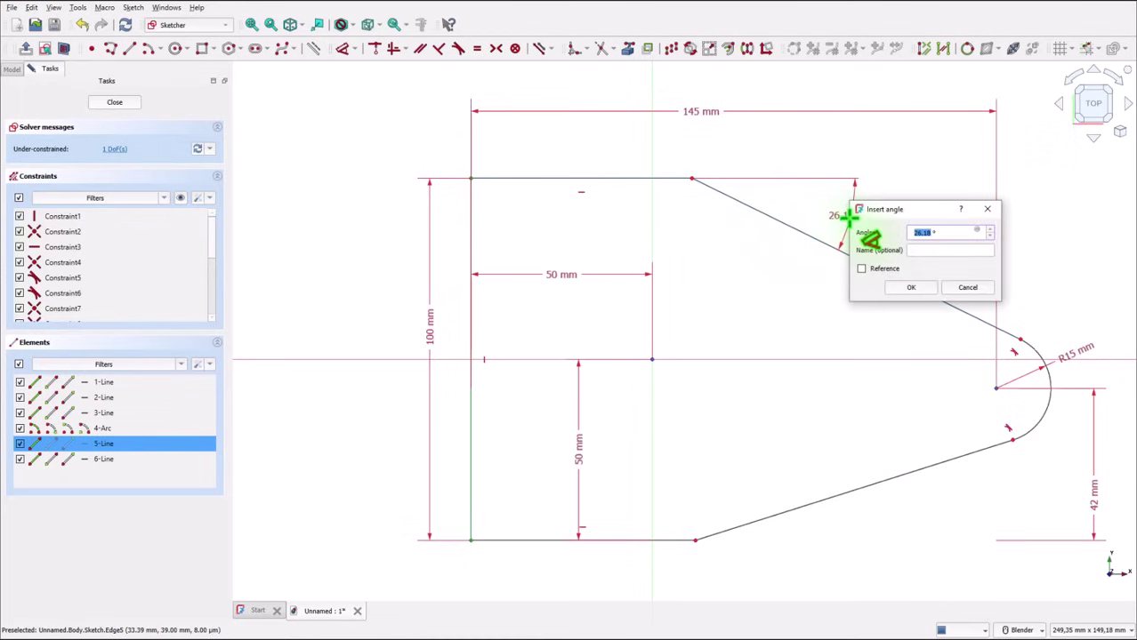
{"action": "type", "text": "30"}
{"action": "key", "text": "Return"}
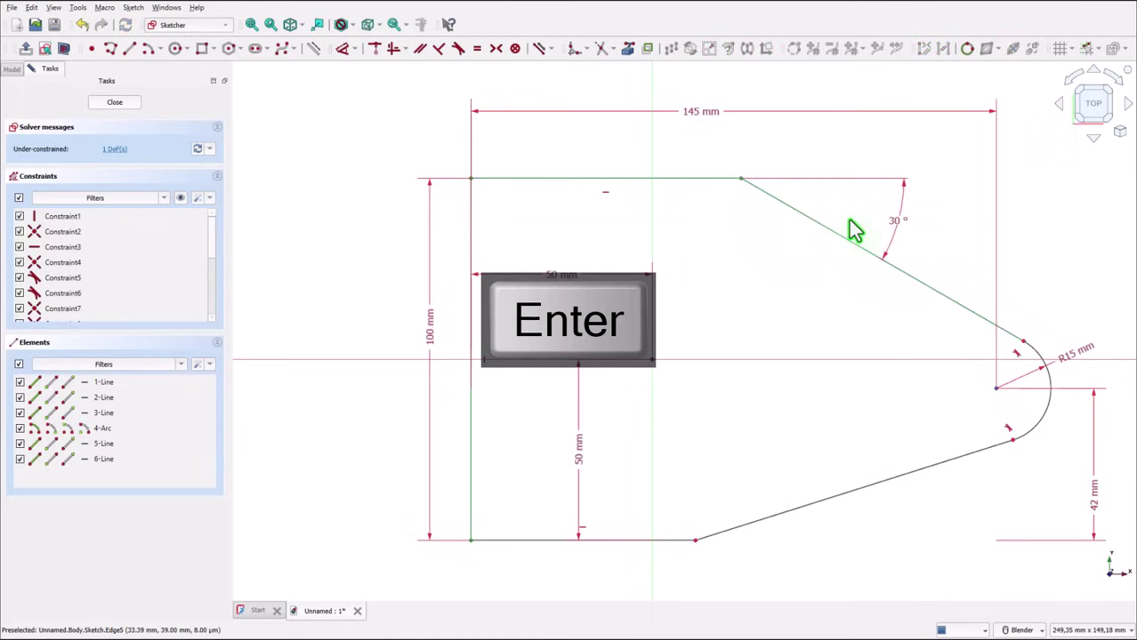
Constrain the angle between the lower horizontal edge and the lower slanted edge to 135°
{"action": "left_click", "coordinate": [674, 540]}
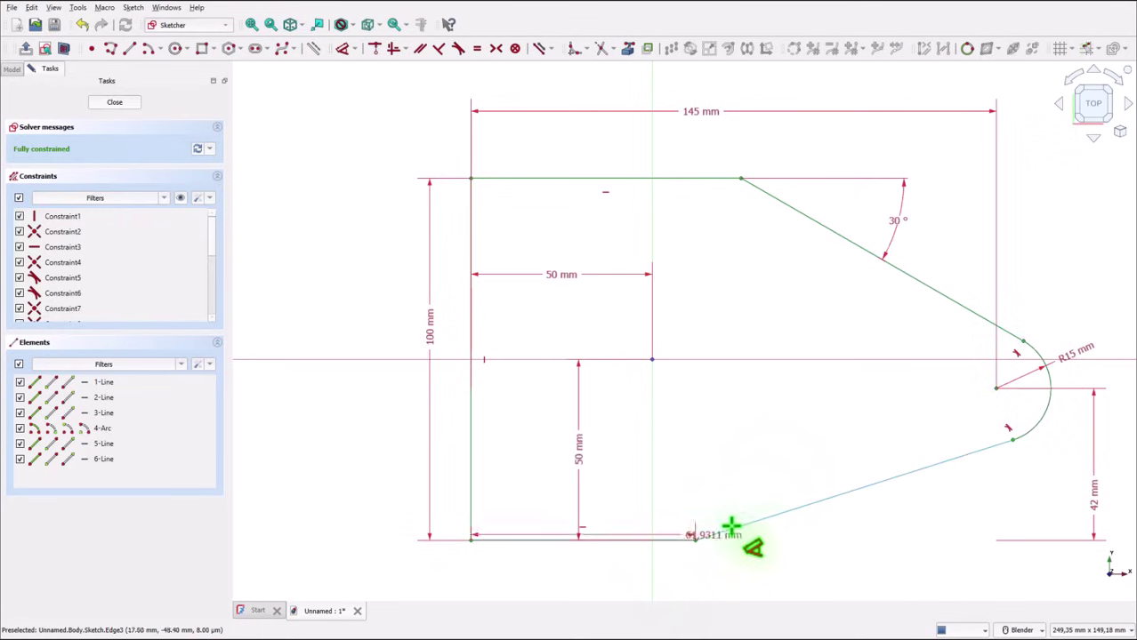
{"action": "left_click", "coordinate": [782, 513]}
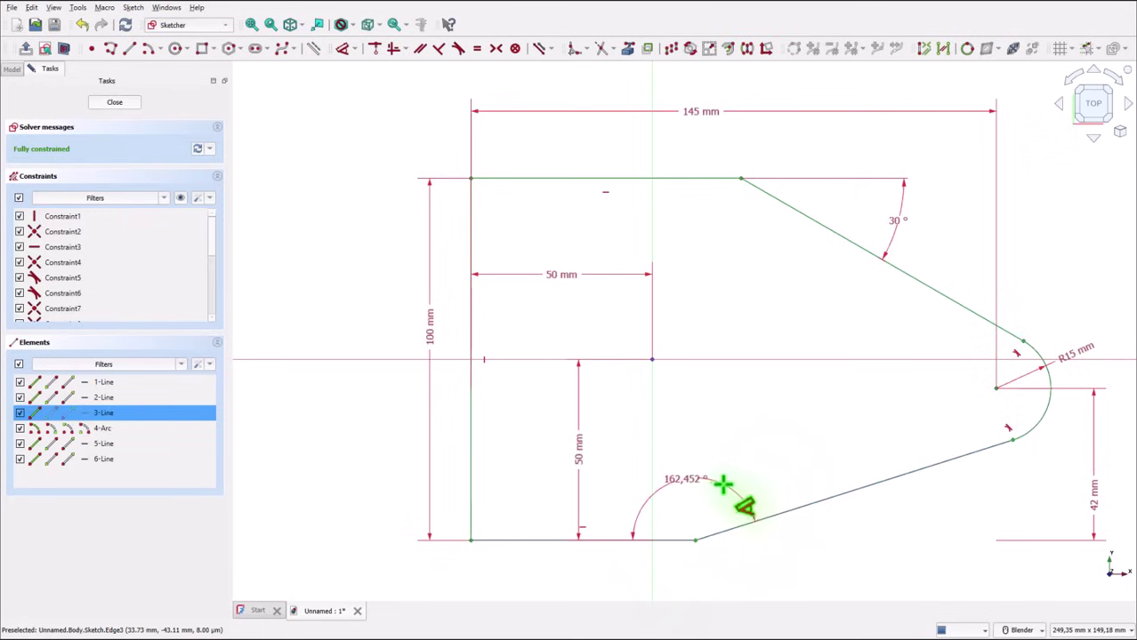
{"action": "left_click", "coordinate": [717, 485]}
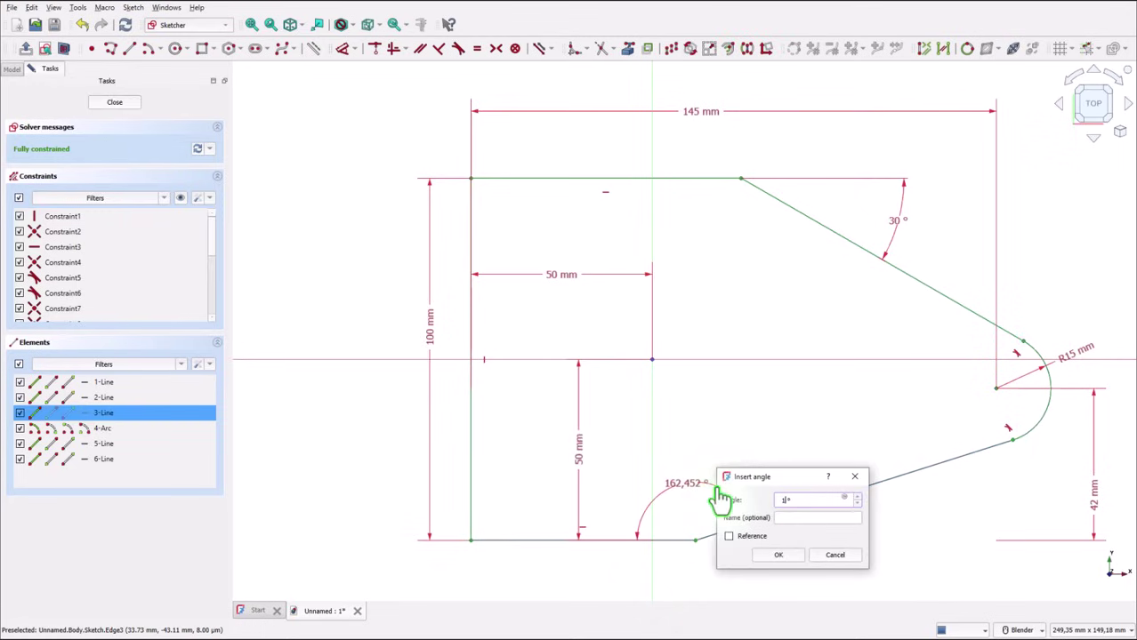
{"action": "key", "text": "Return"}
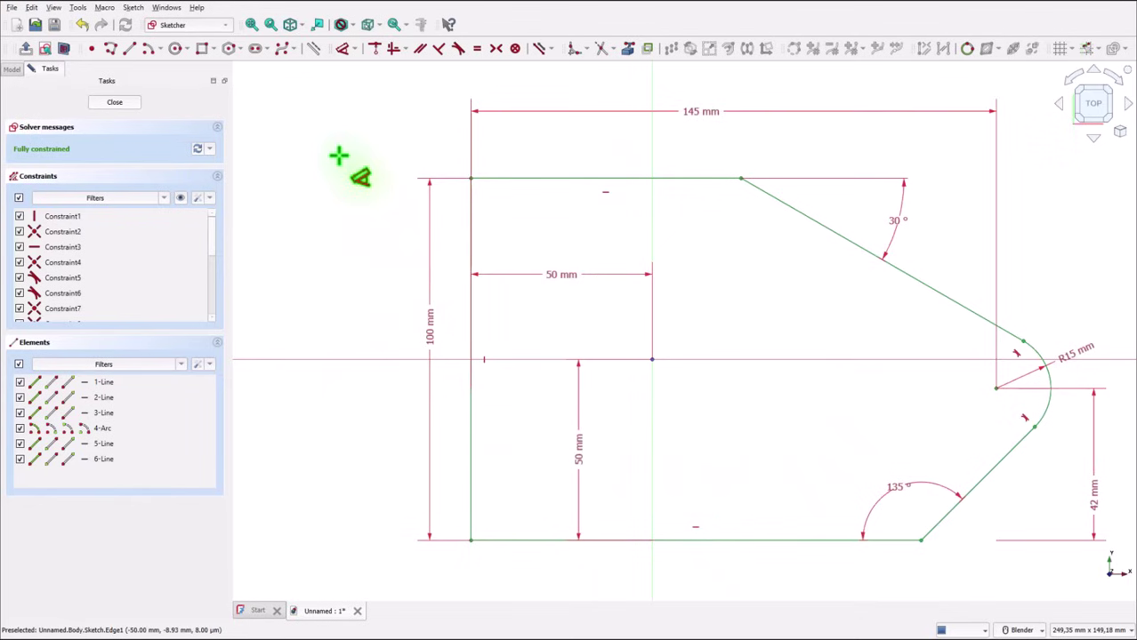
Fillet the outline's four sharp corners, two along the upper edge and two along the lower edge, preserving the corner points
{"action": "left_click", "coordinate": [577, 50]}
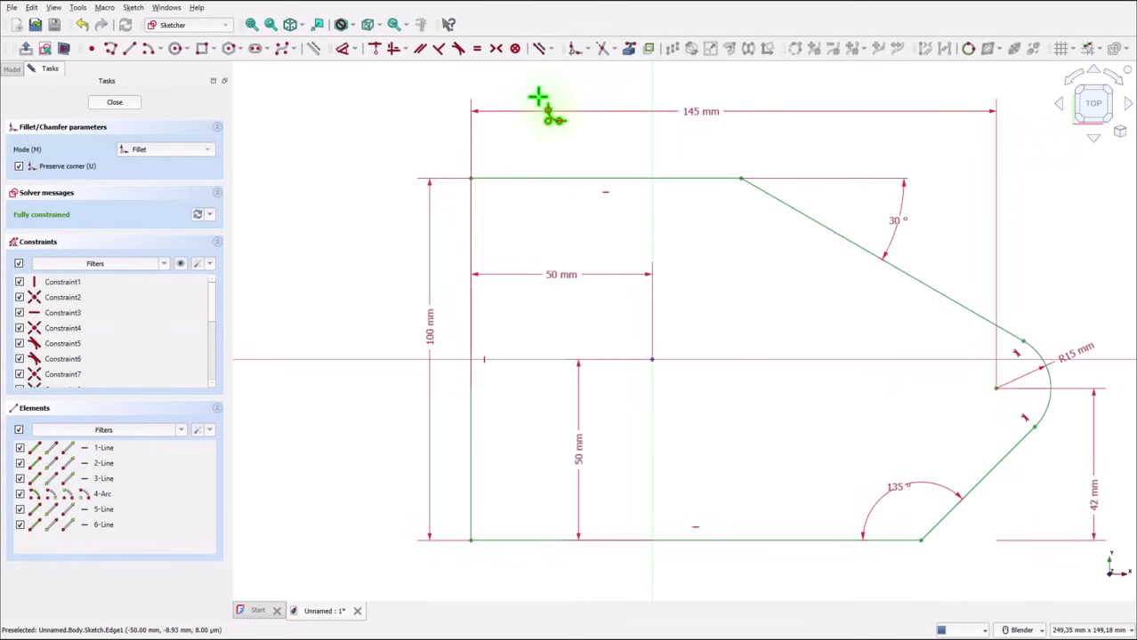
{"action": "left_click", "coordinate": [725, 184]}
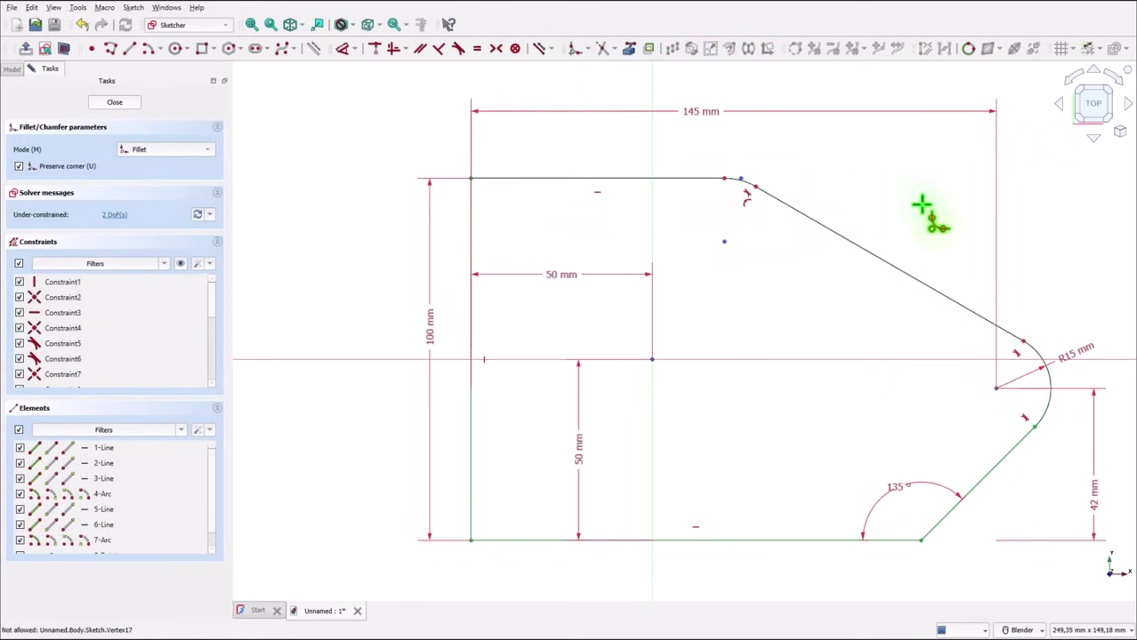
{"action": "left_click", "coordinate": [482, 192]}
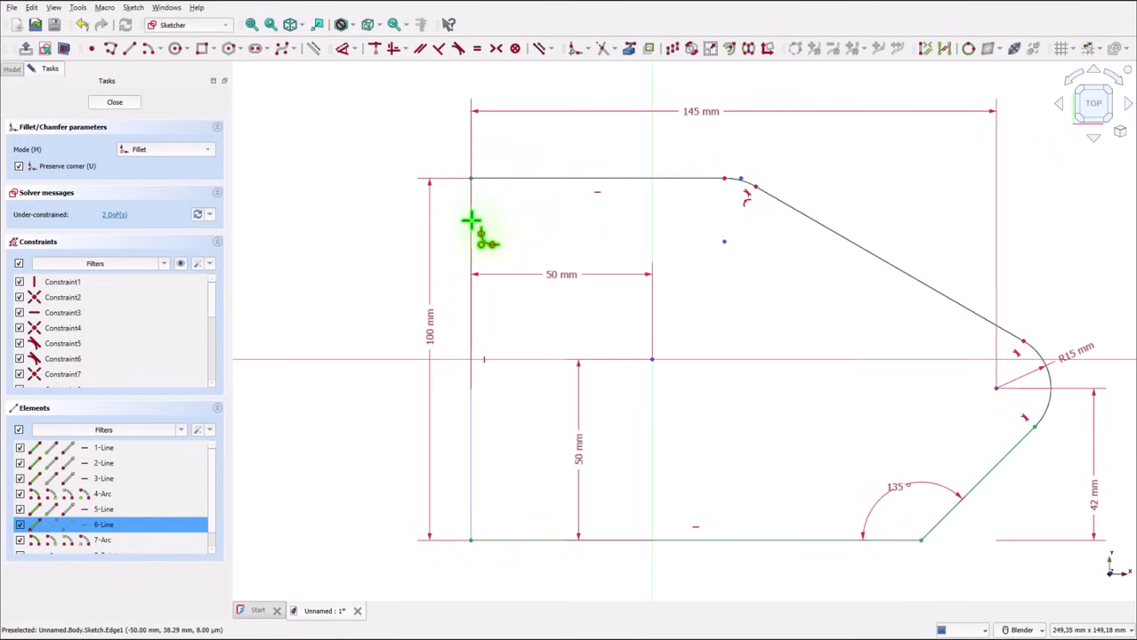
{"action": "left_click", "coordinate": [471, 221]}
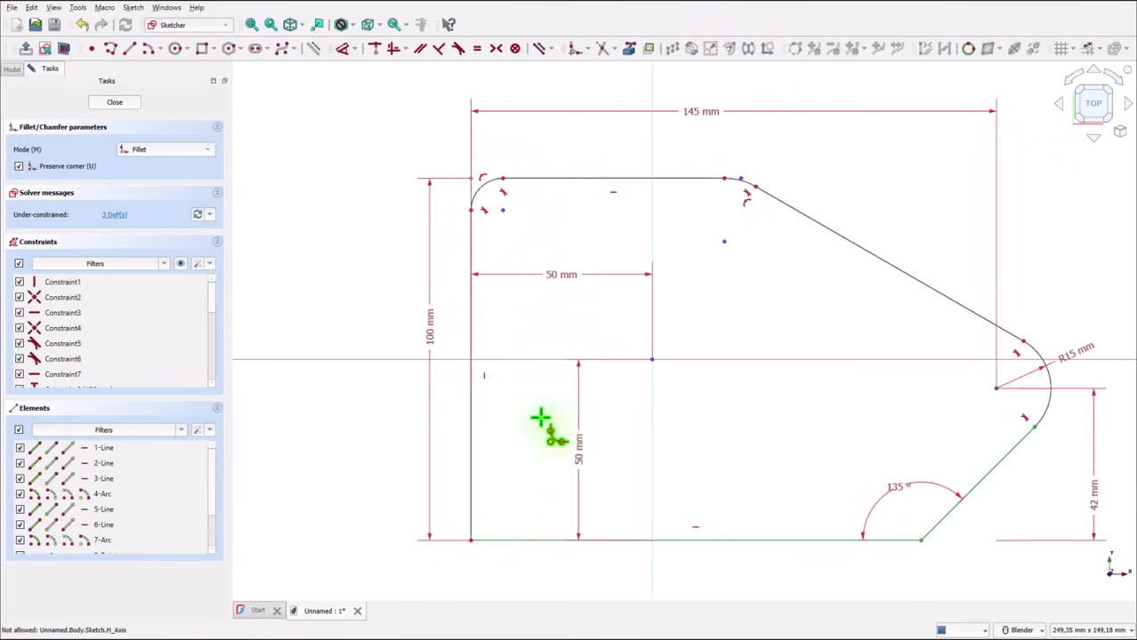
{"action": "left_click", "coordinate": [489, 537]}
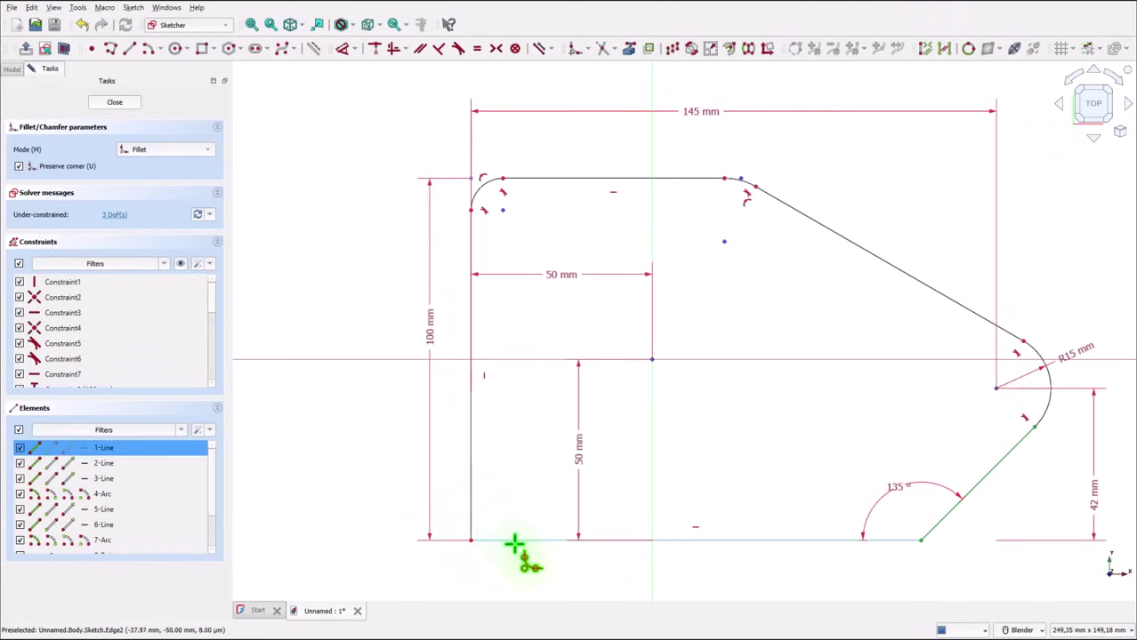
{"action": "left_click", "coordinate": [516, 541]}
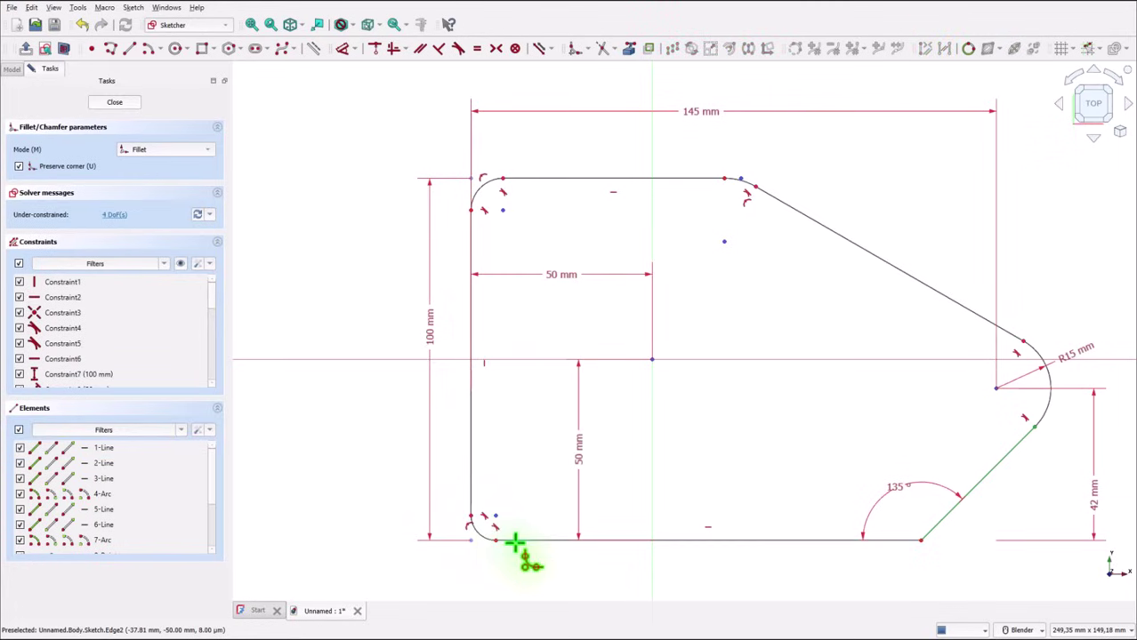
{"action": "left_click", "coordinate": [831, 542]}
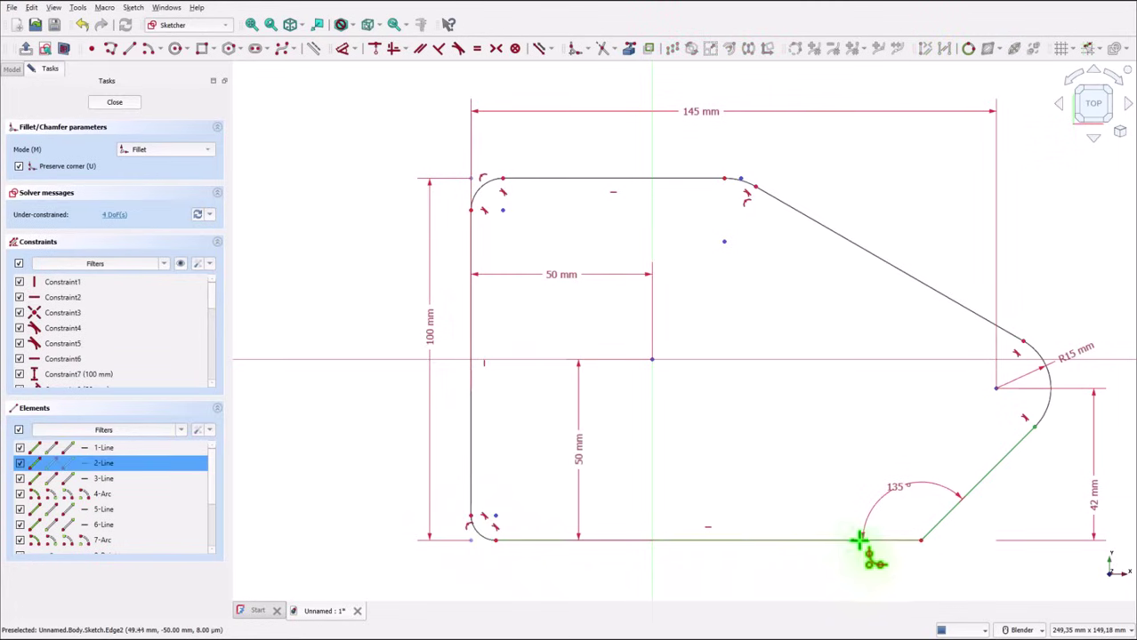
{"action": "left_click", "coordinate": [950, 518]}
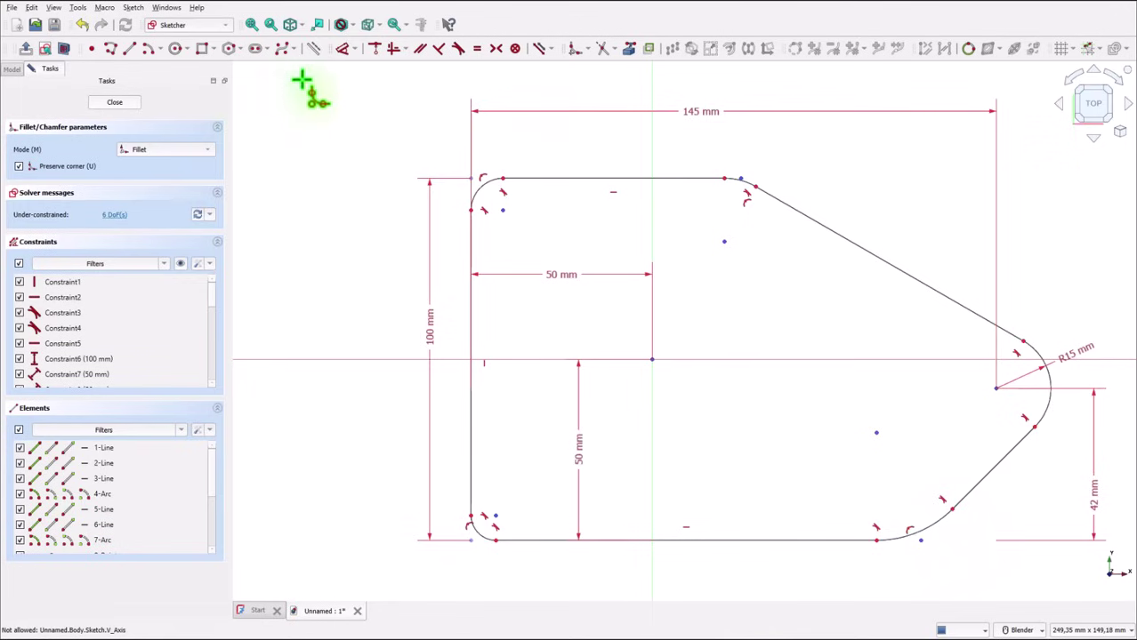
Add the 30° angle constraint again between the upper horizontal edge and the upper slanted edge
{"action": "left_click", "coordinate": [349, 55]}
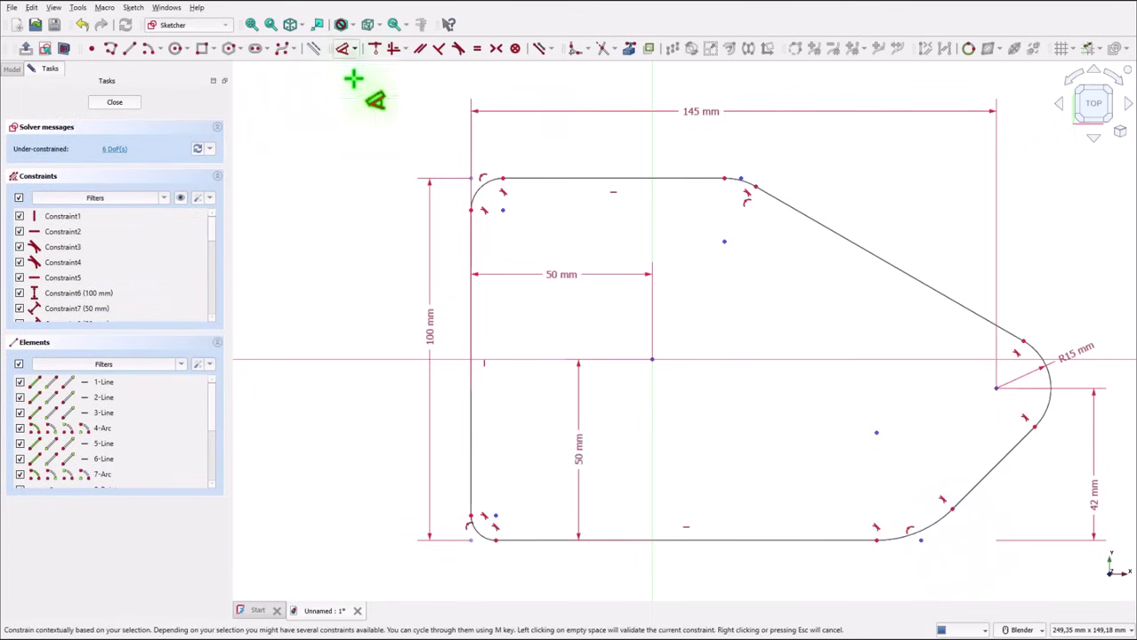
{"action": "left_click", "coordinate": [698, 179]}
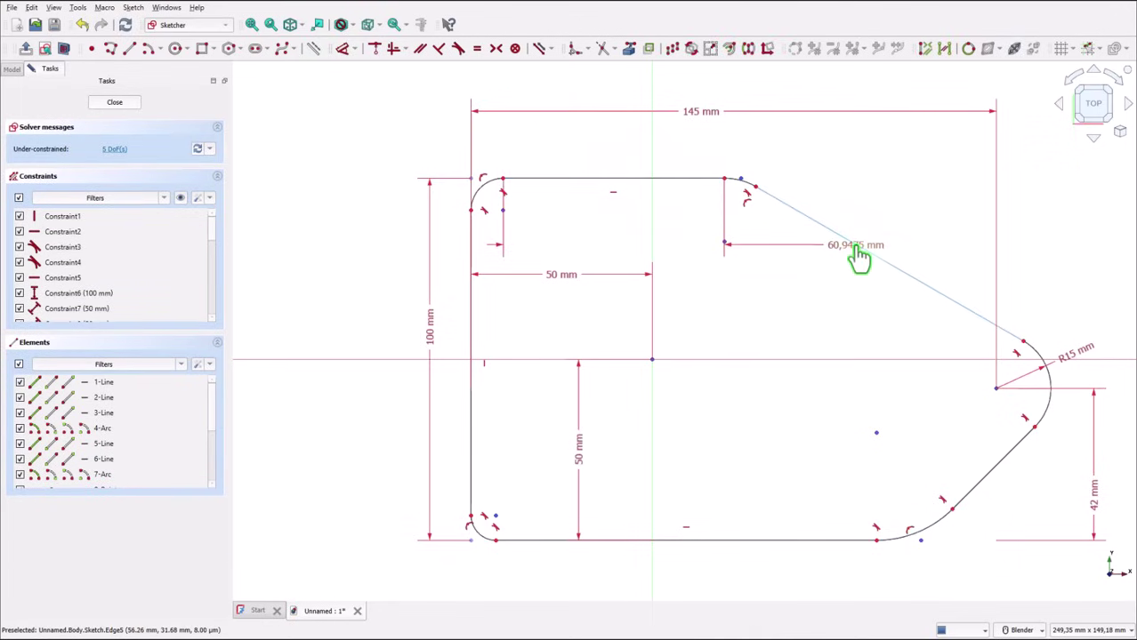
{"action": "left_click", "coordinate": [857, 249]}
{"action": "left_click", "coordinate": [900, 237]}
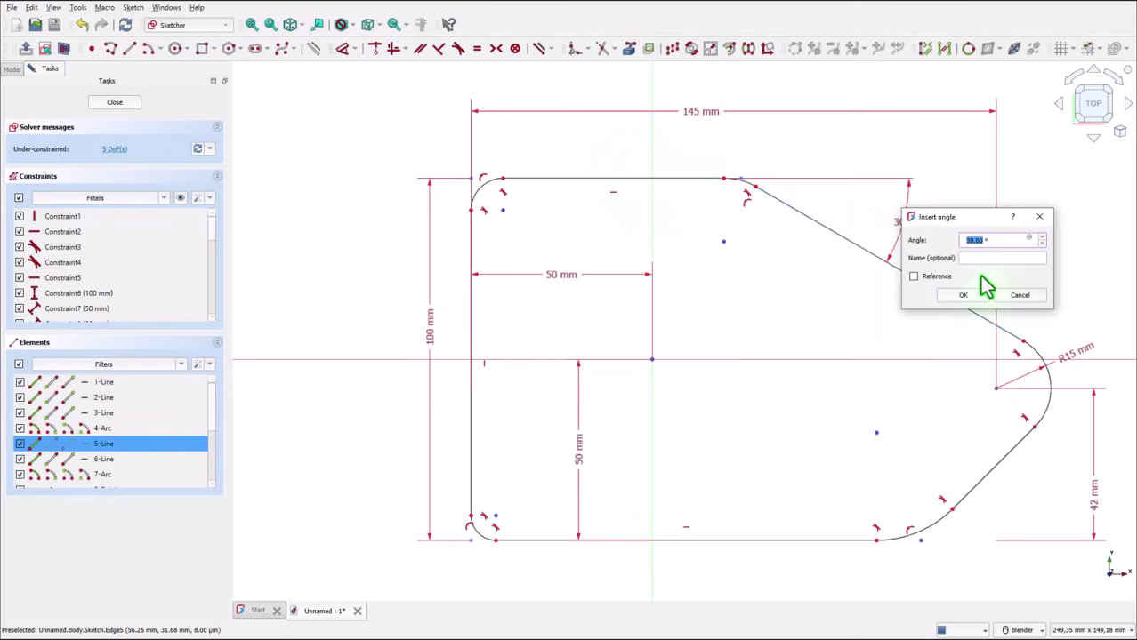
{"action": "left_click", "coordinate": [963, 295]}
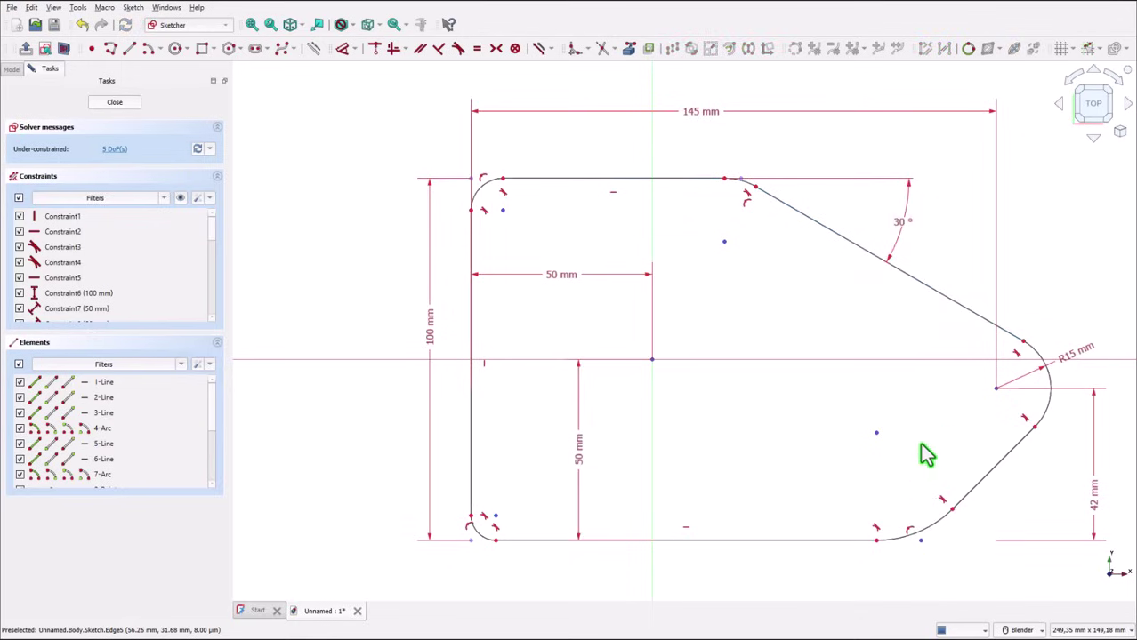
Add the 135° angle constraint again between the lower slanted edge and the lower horizontal edge
{"action": "left_click", "coordinate": [983, 501]}
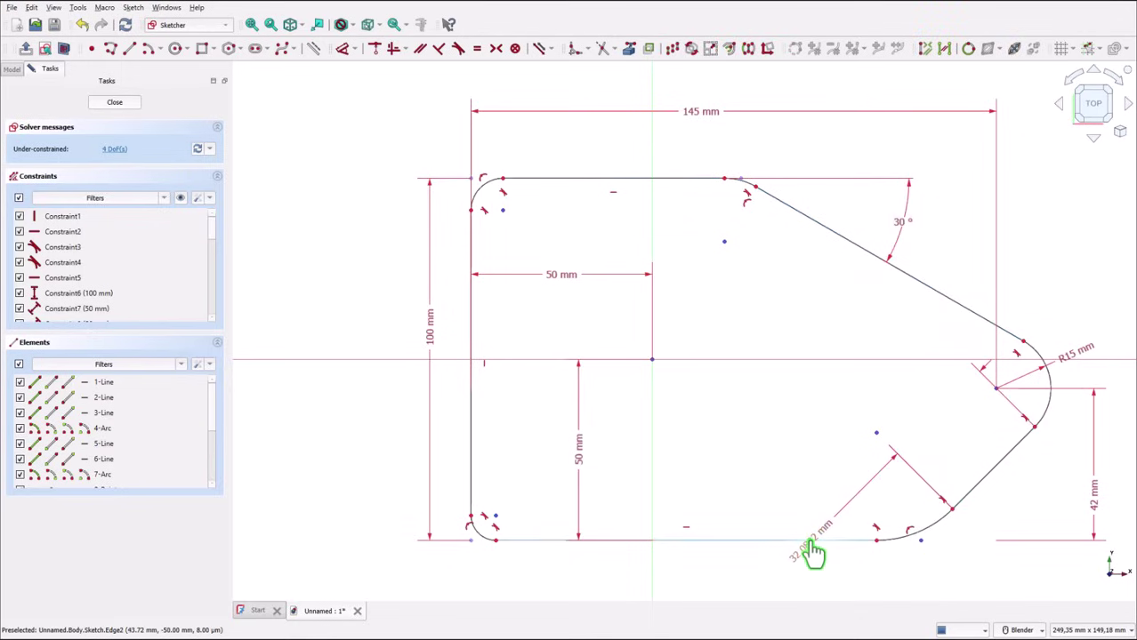
{"action": "left_click", "coordinate": [831, 539]}
{"action": "left_click", "coordinate": [776, 496]}
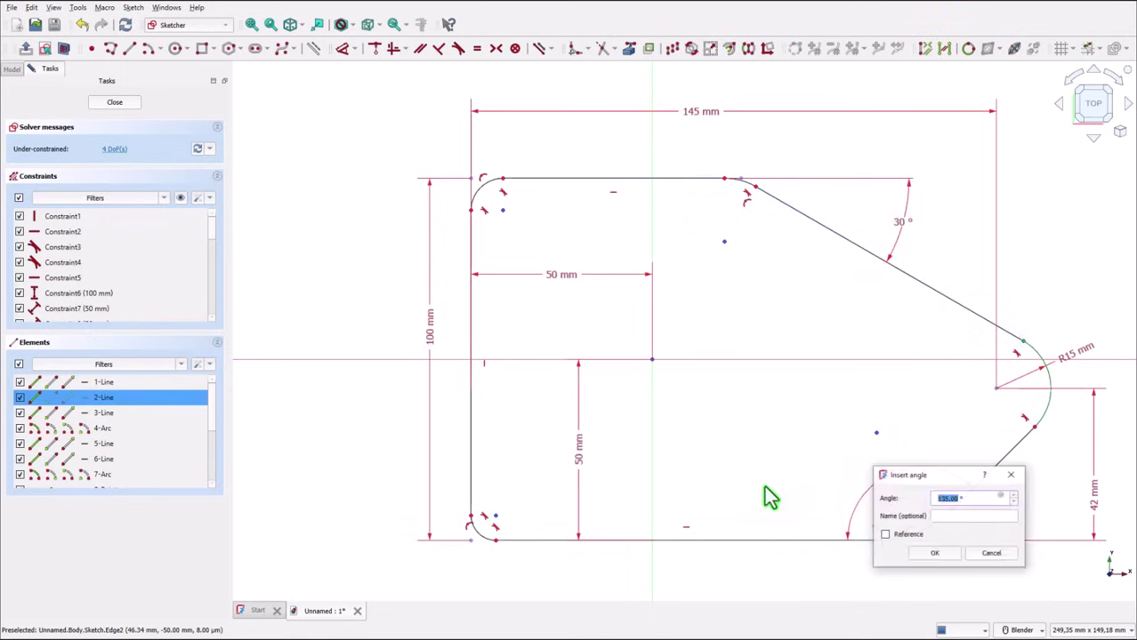
{"action": "left_click", "coordinate": [934, 553]}
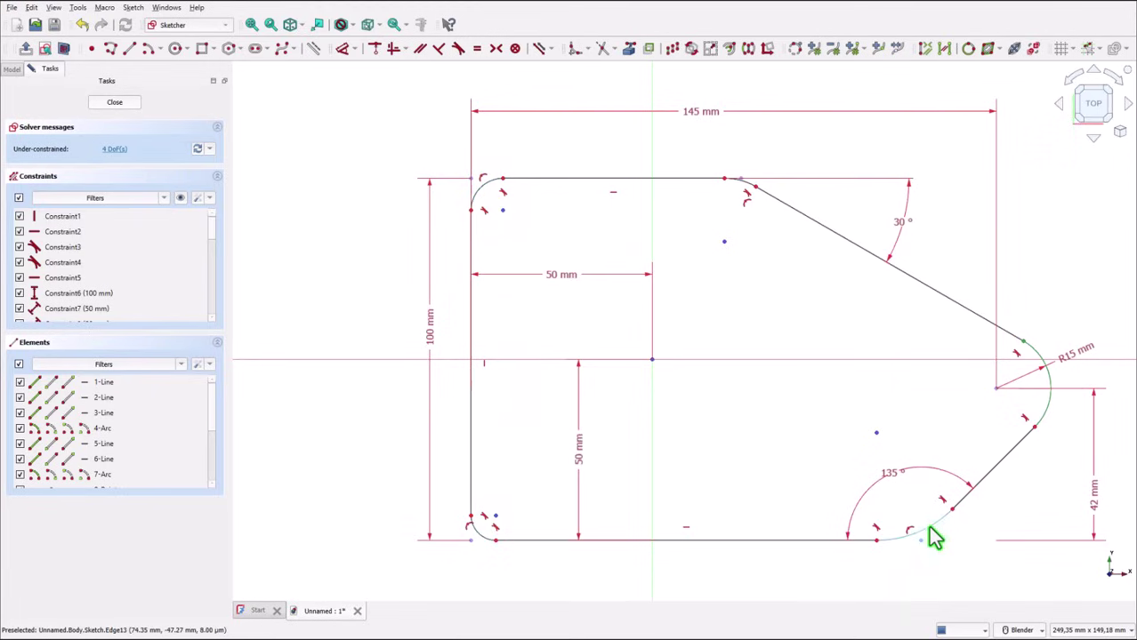
Constrain the four corner fillets and the R15 end arc to equal radii
{"action": "scroll", "coordinate": [746, 203], "scroll_direction": "up", "scroll_amount": 3}
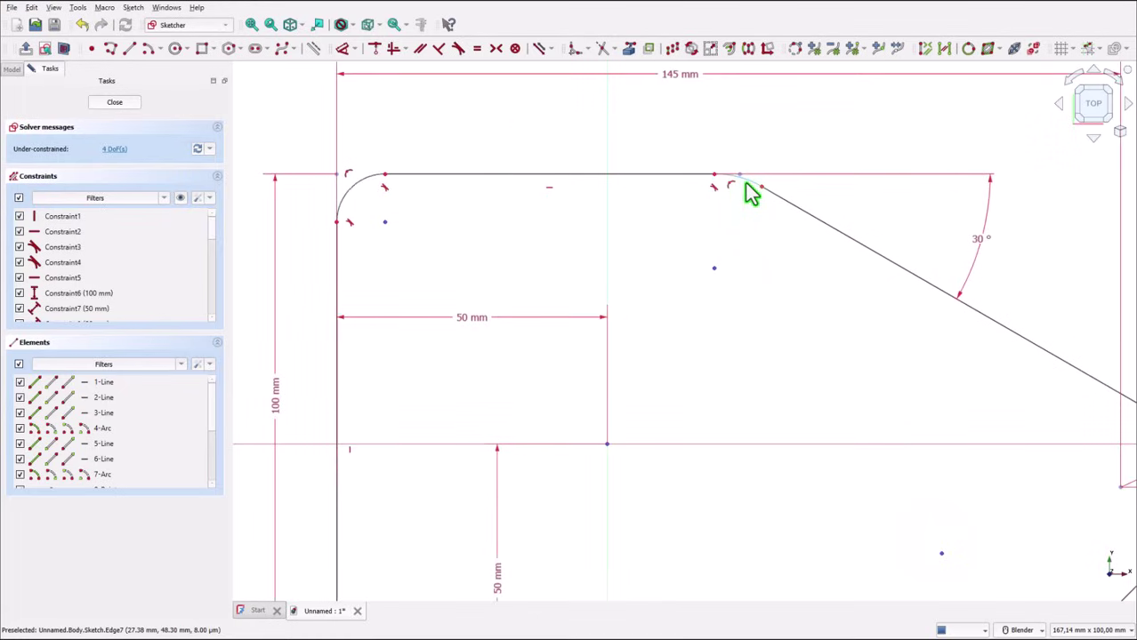
{"action": "left_click", "coordinate": [744, 183]}
{"action": "scroll", "coordinate": [770, 276], "scroll_direction": "down", "scroll_amount": 2}
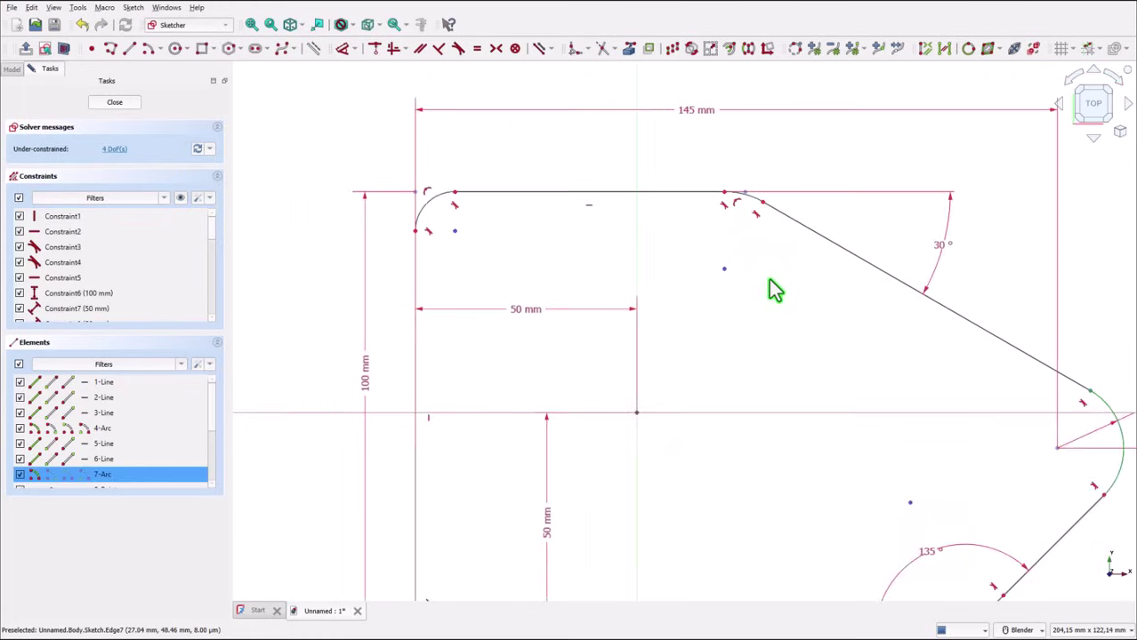
{"action": "left_click", "coordinate": [1106, 411]}
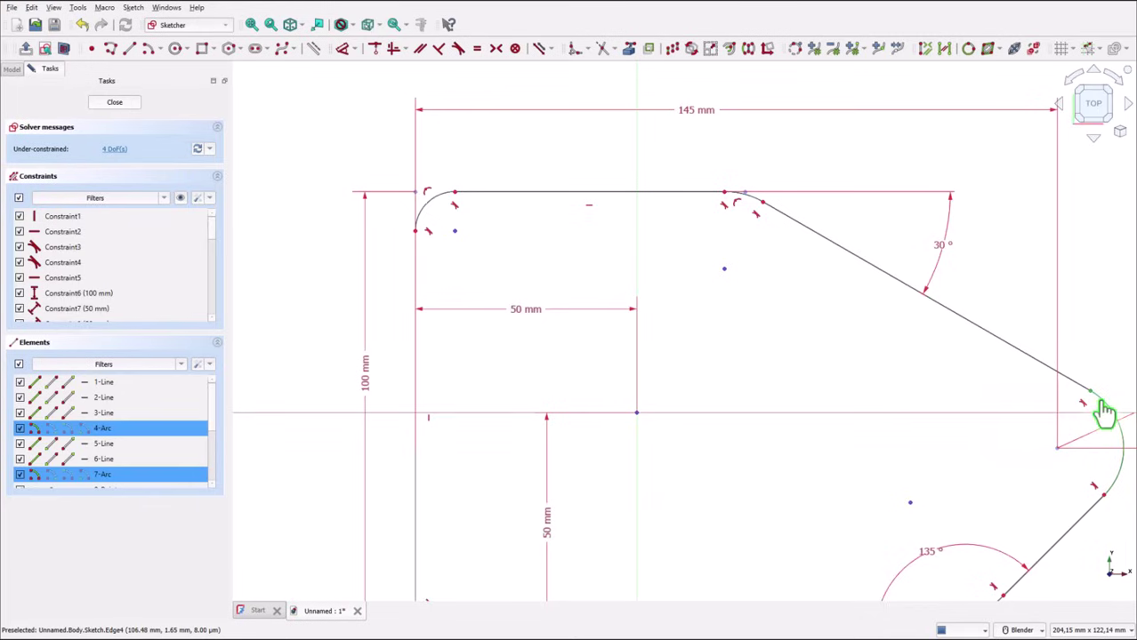
{"action": "left_click", "coordinate": [480, 55]}
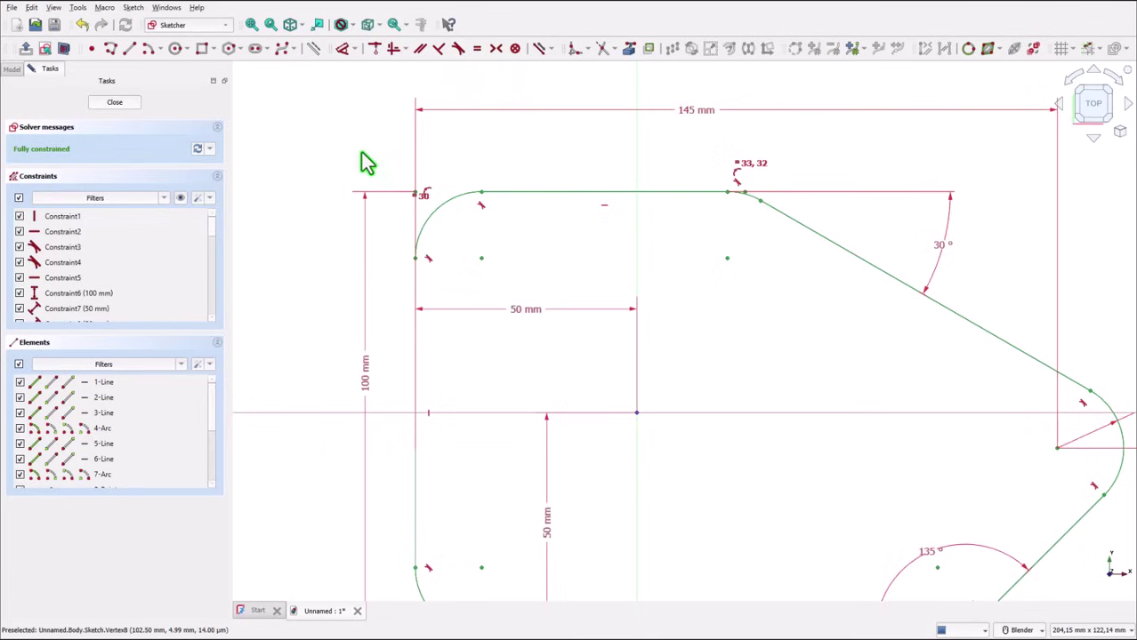
Close the finished outline sketch and show it in an isometric view fitted to the window
{"action": "left_click", "coordinate": [251, 28]}
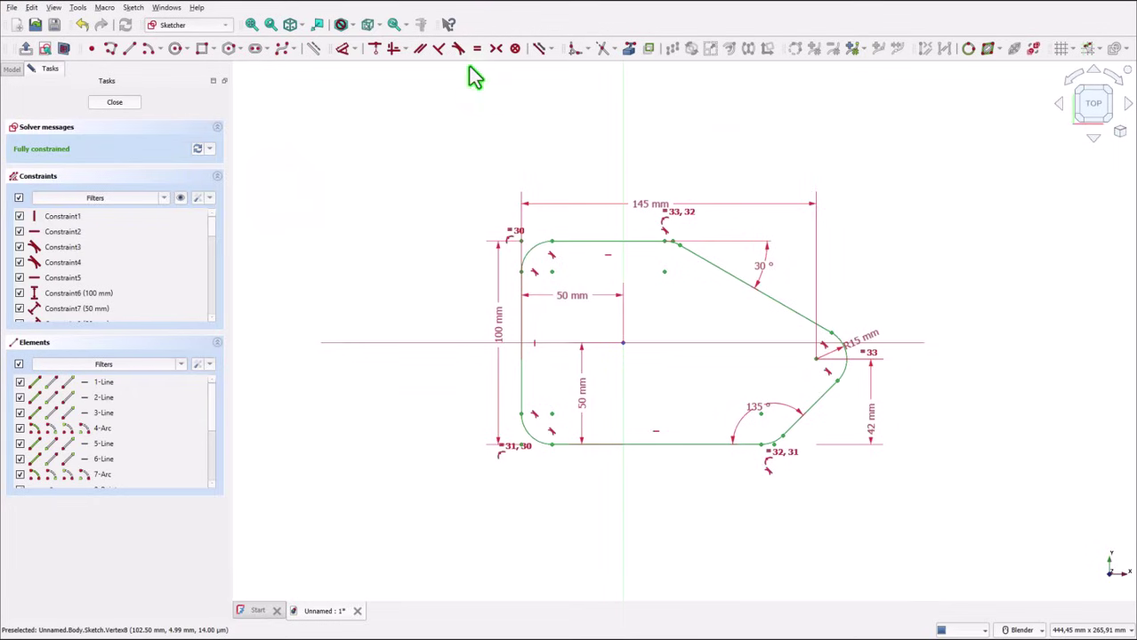
{"action": "left_click", "coordinate": [122, 105]}
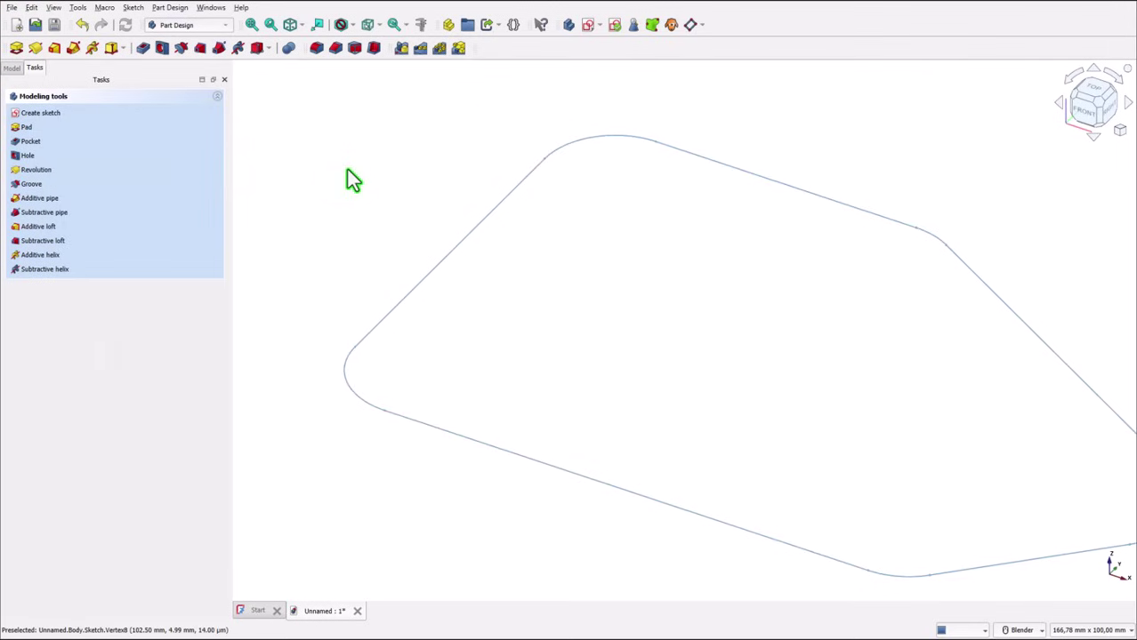
{"action": "left_click", "coordinate": [290, 25]}
{"action": "left_click", "coordinate": [253, 24]}
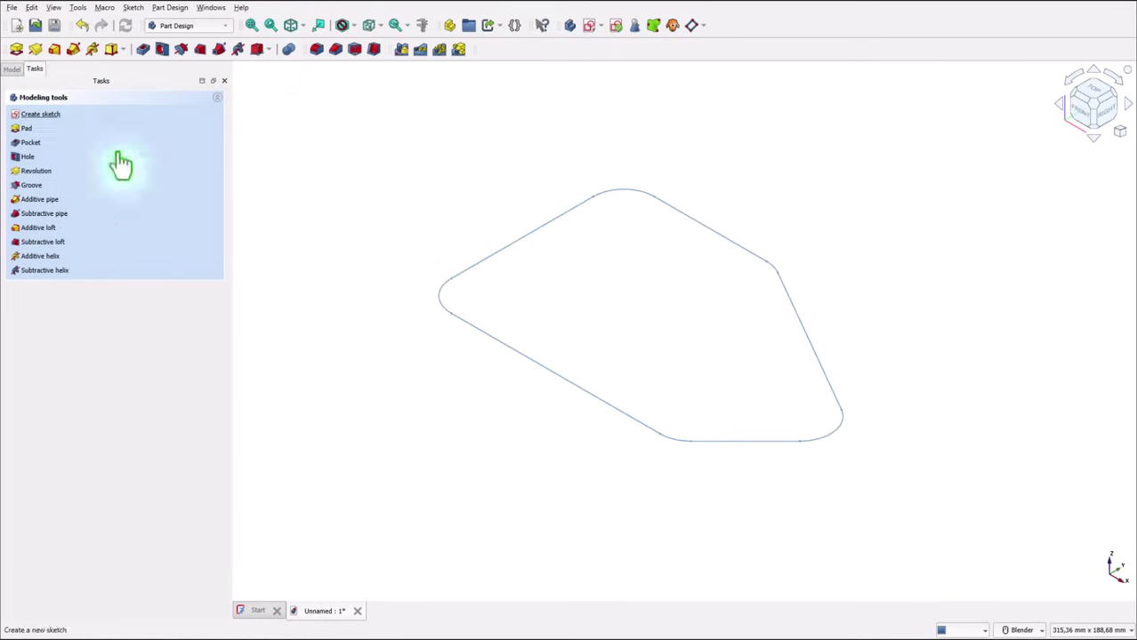
Switch to the reference drawing in the image viewer to check the part's dimensions
{"action": "left_click", "coordinate": [998, 6]}
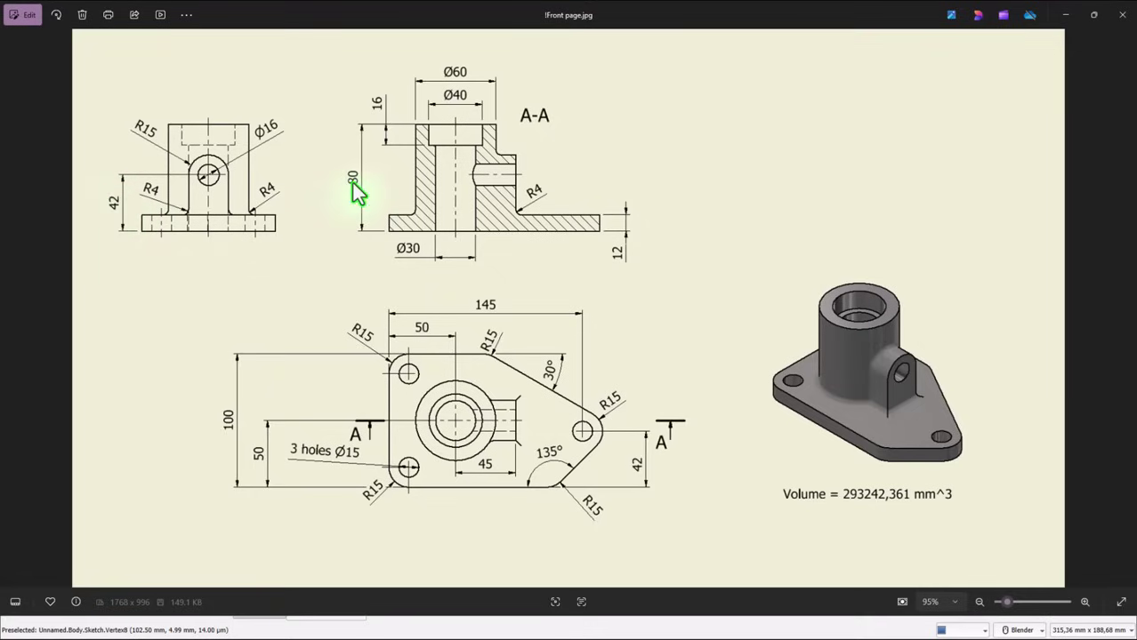
Switch back to the FreeCAD model and review the base plate pad's properties, including its length
{"action": "mouse_move", "coordinate": [942, 633]}
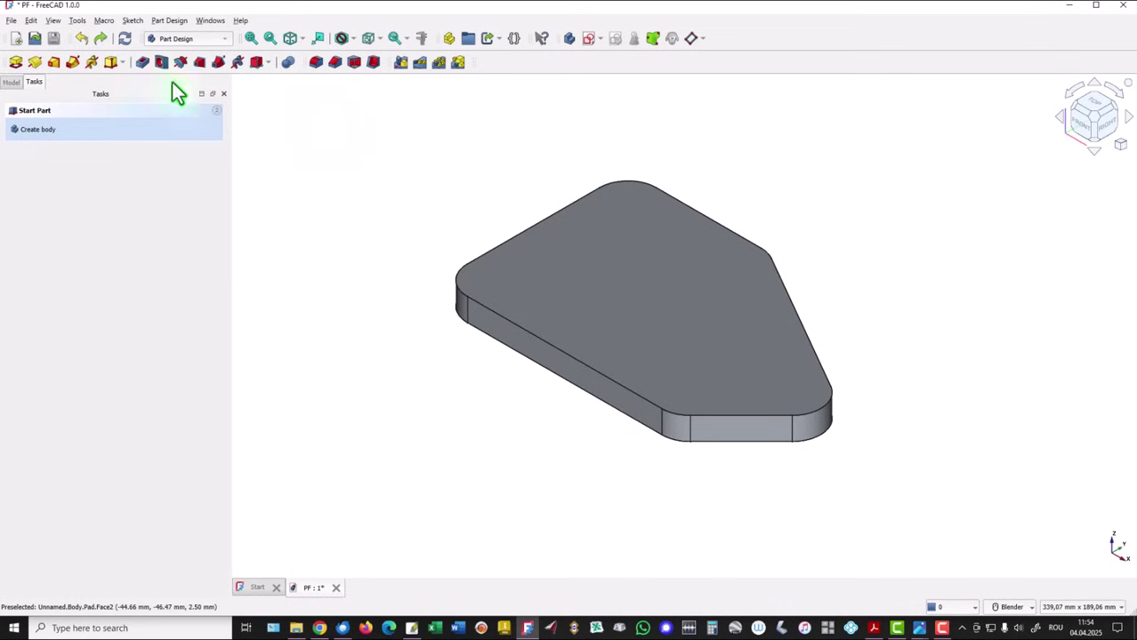
{"action": "left_click", "coordinate": [12, 84]}
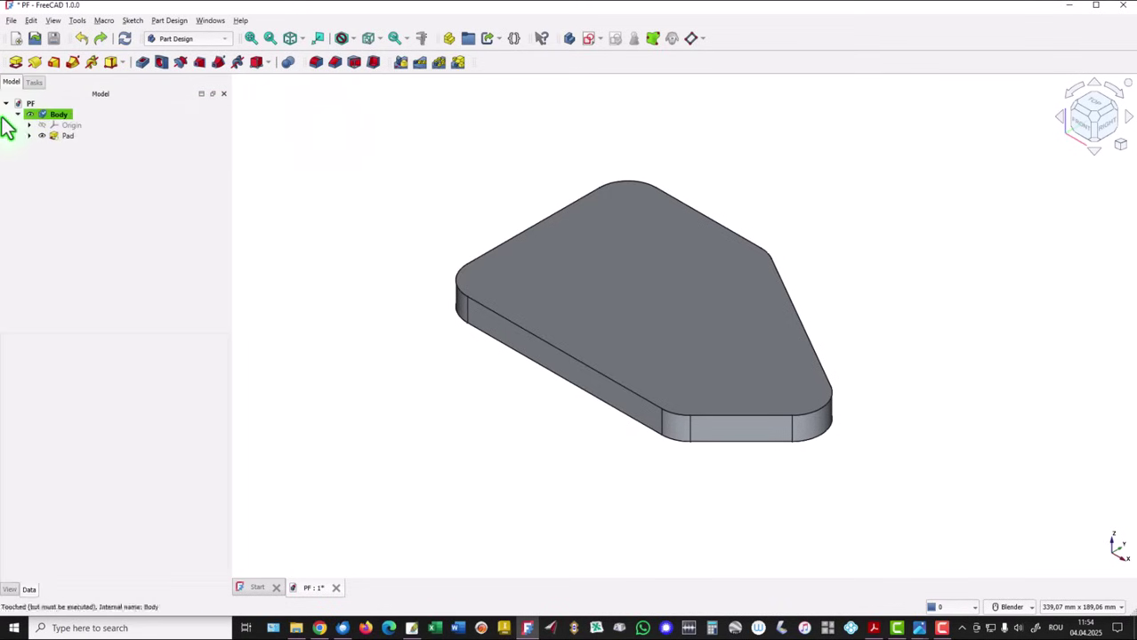
{"action": "left_click", "coordinate": [56, 139]}
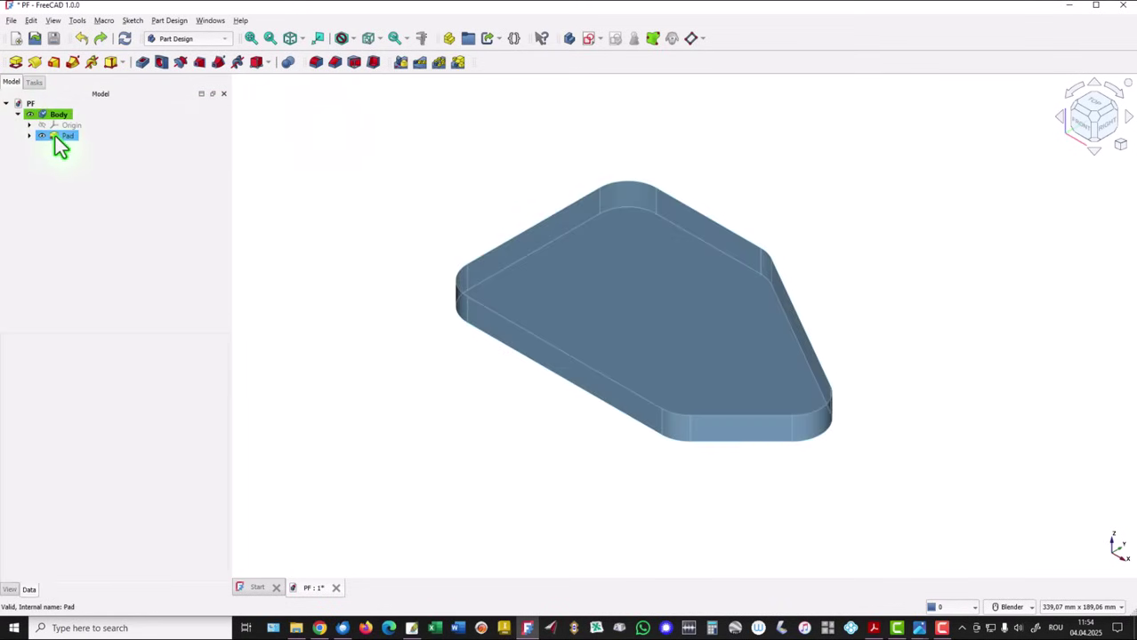
{"action": "left_click", "coordinate": [55, 139]}
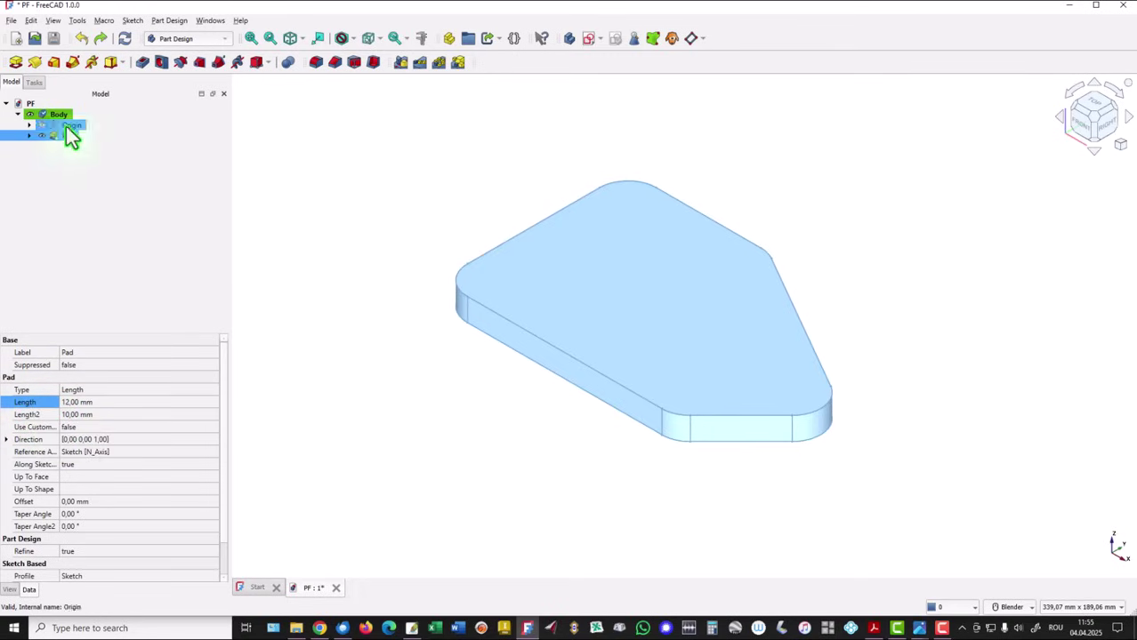
{"action": "left_click", "coordinate": [301, 230]}
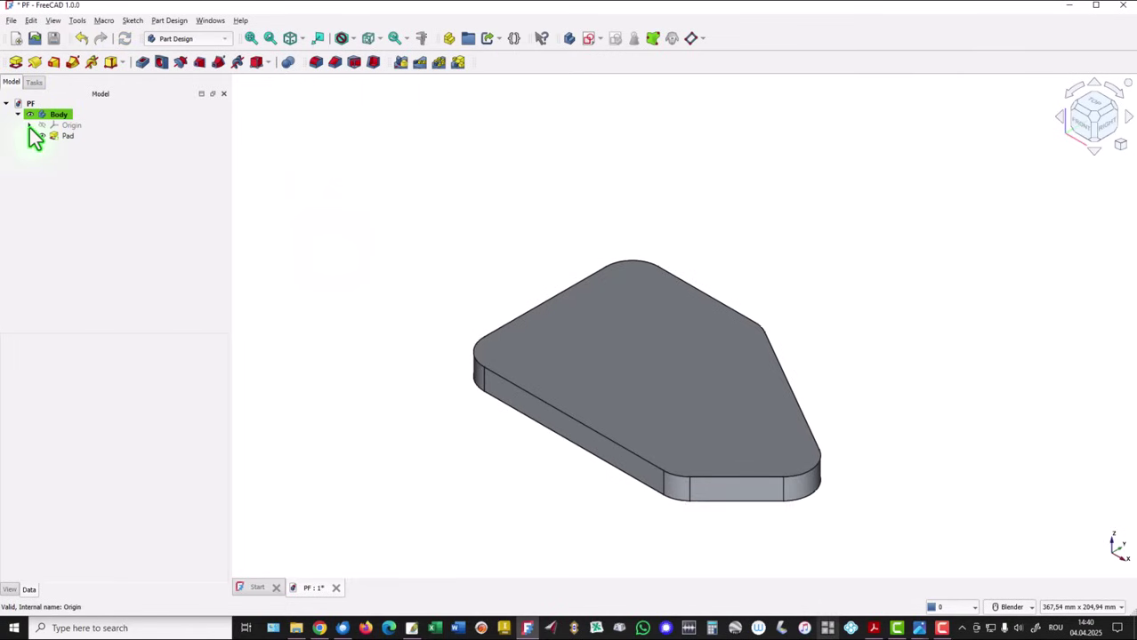
Rename the base plate pad as Tutorial006
{"action": "left_click", "coordinate": [42, 138]}
{"action": "left_click", "coordinate": [55, 137]}
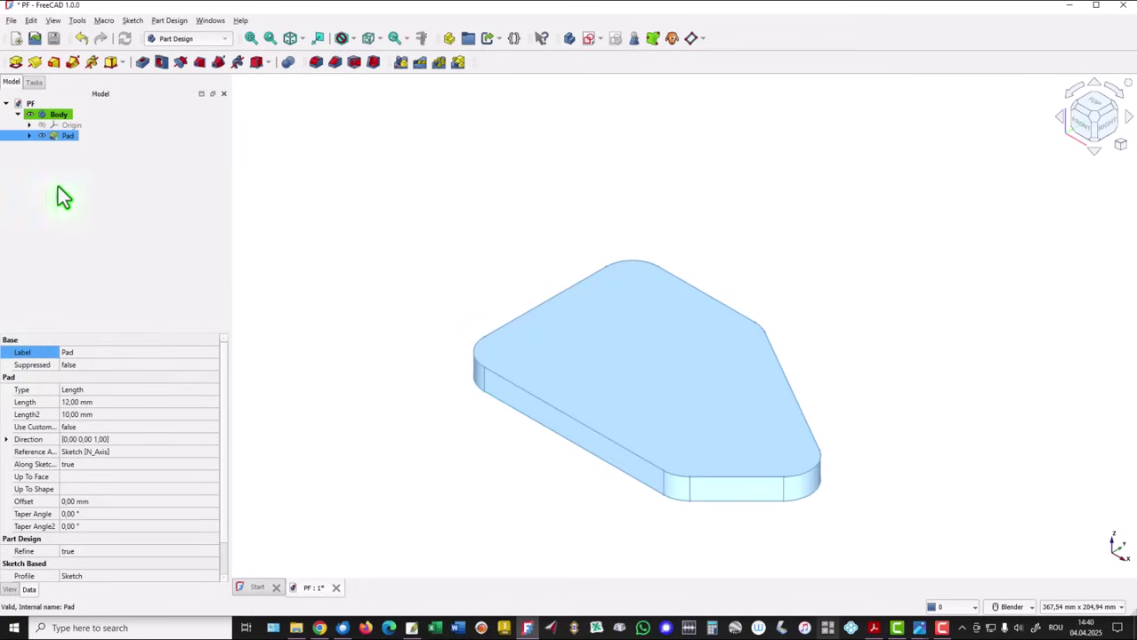
{"action": "left_click", "coordinate": [81, 353]}
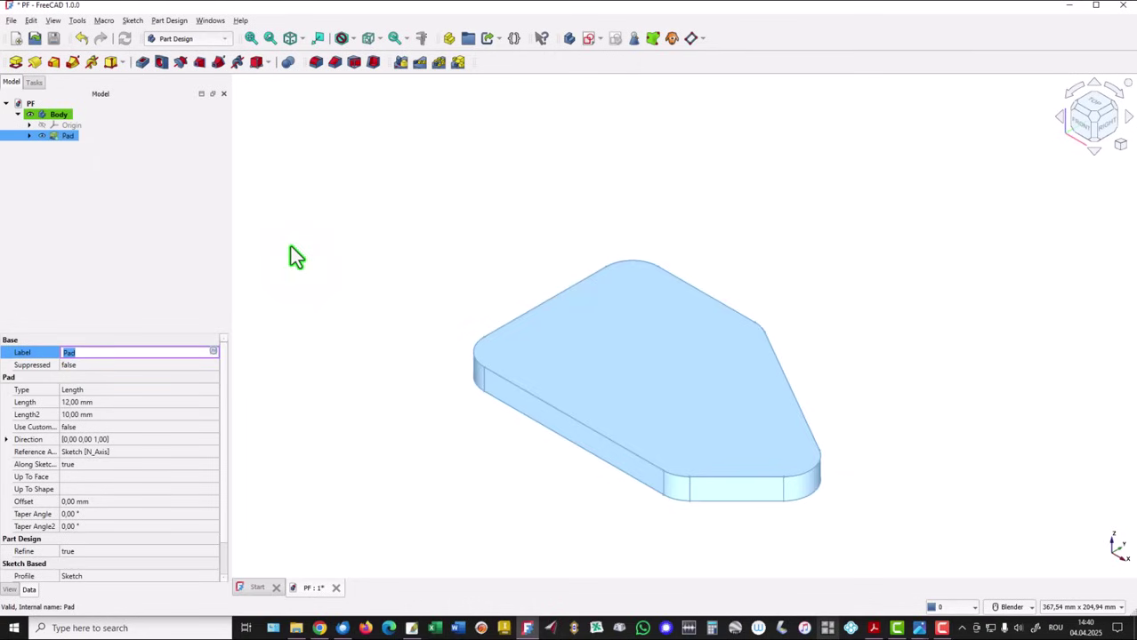
{"action": "type", "text": "Tutorial006"}
{"action": "left_click", "coordinate": [290, 246]}
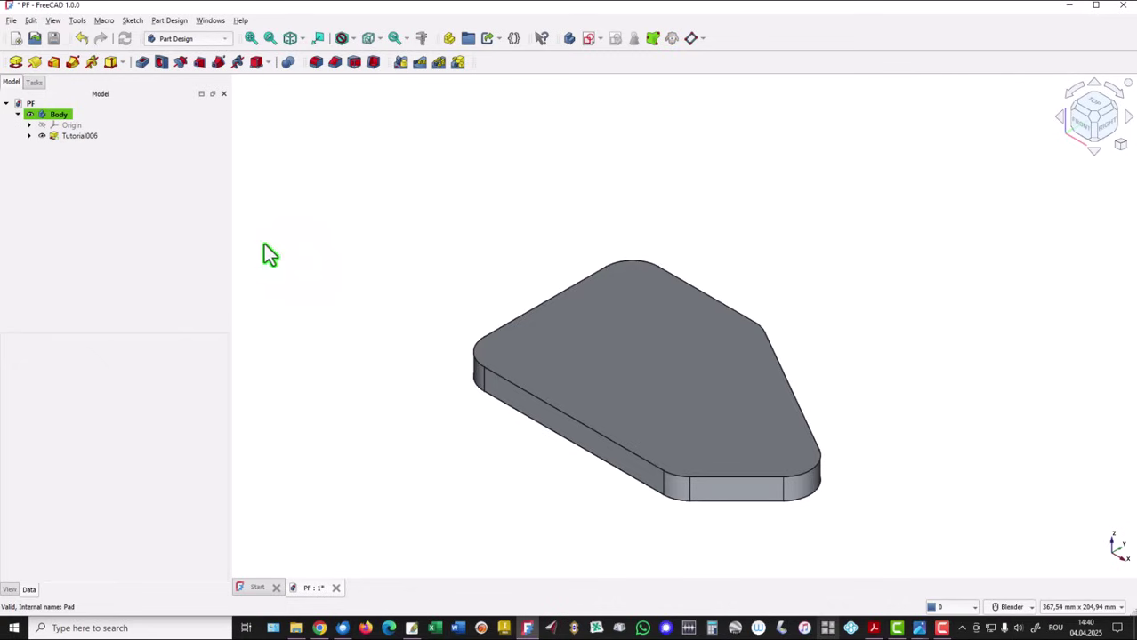
{"action": "left_click", "coordinate": [88, 136]}
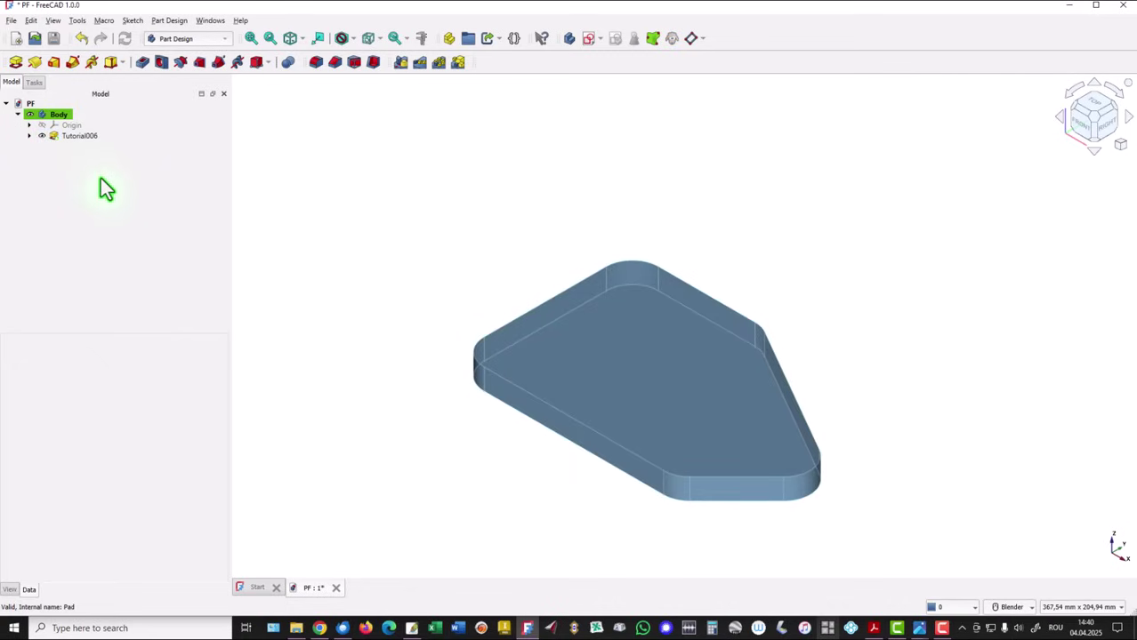
{"action": "left_click", "coordinate": [354, 223]}
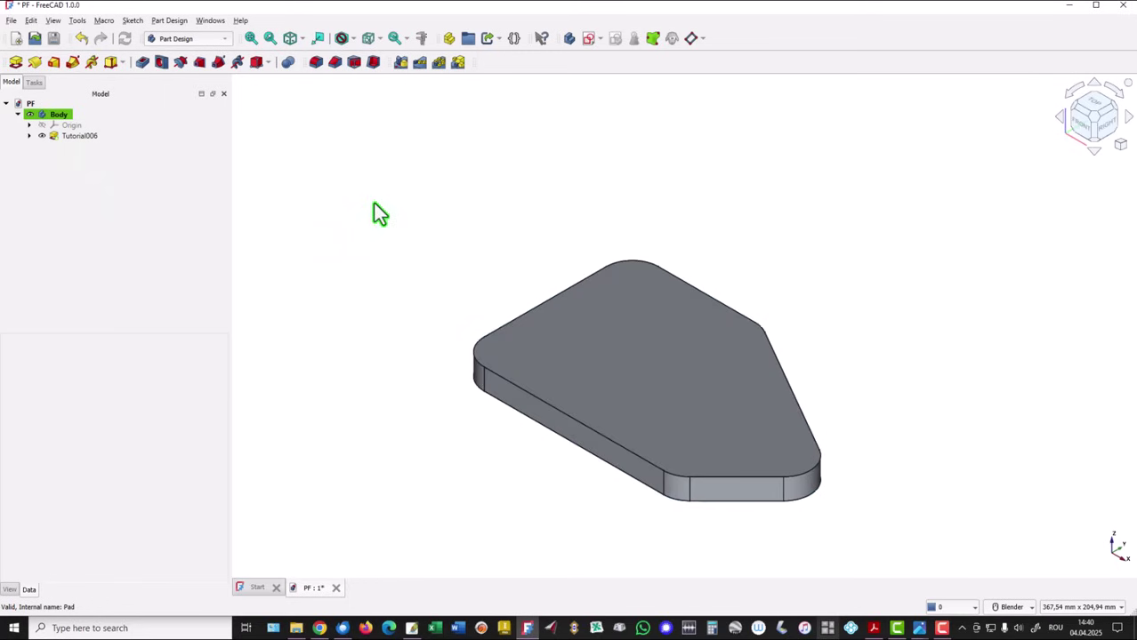
Sketch a 60 mm diameter circle centred on the origin on the plate's upper face and close the sketch
{"action": "left_click", "coordinate": [684, 409]}
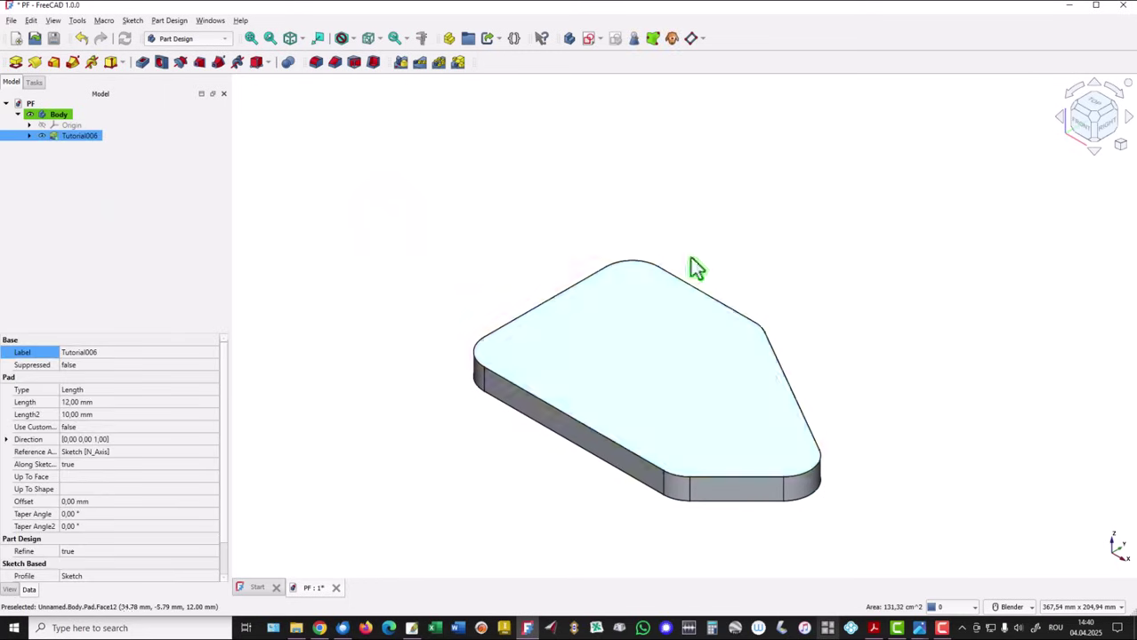
{"action": "left_click", "coordinate": [588, 40]}
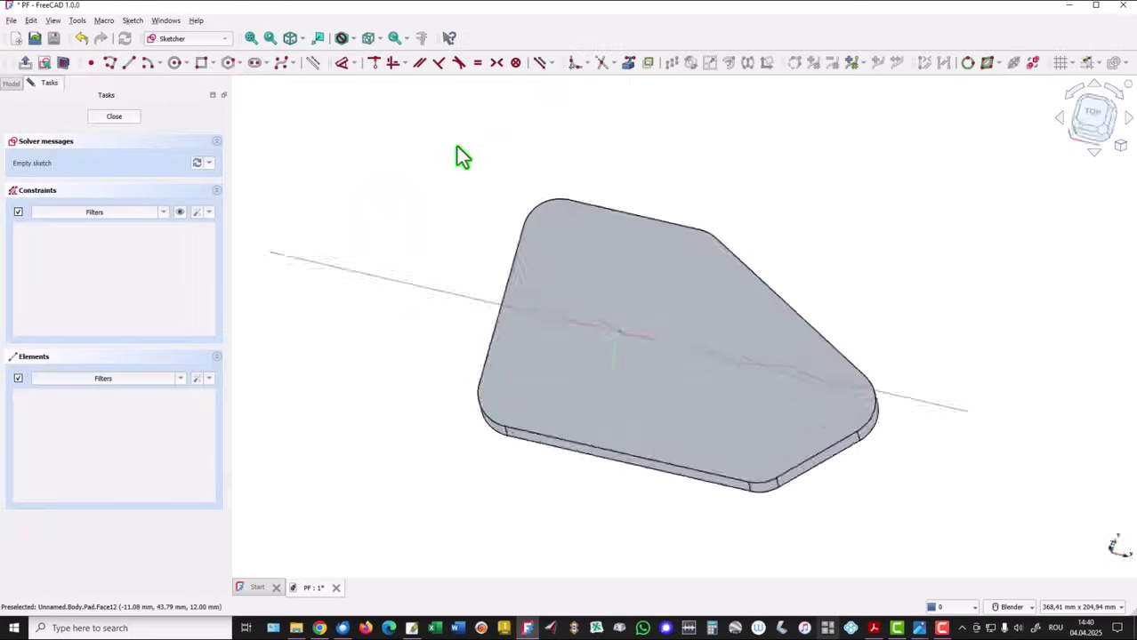
{"action": "left_click", "coordinate": [176, 62]}
{"action": "left_click", "coordinate": [610, 326]}
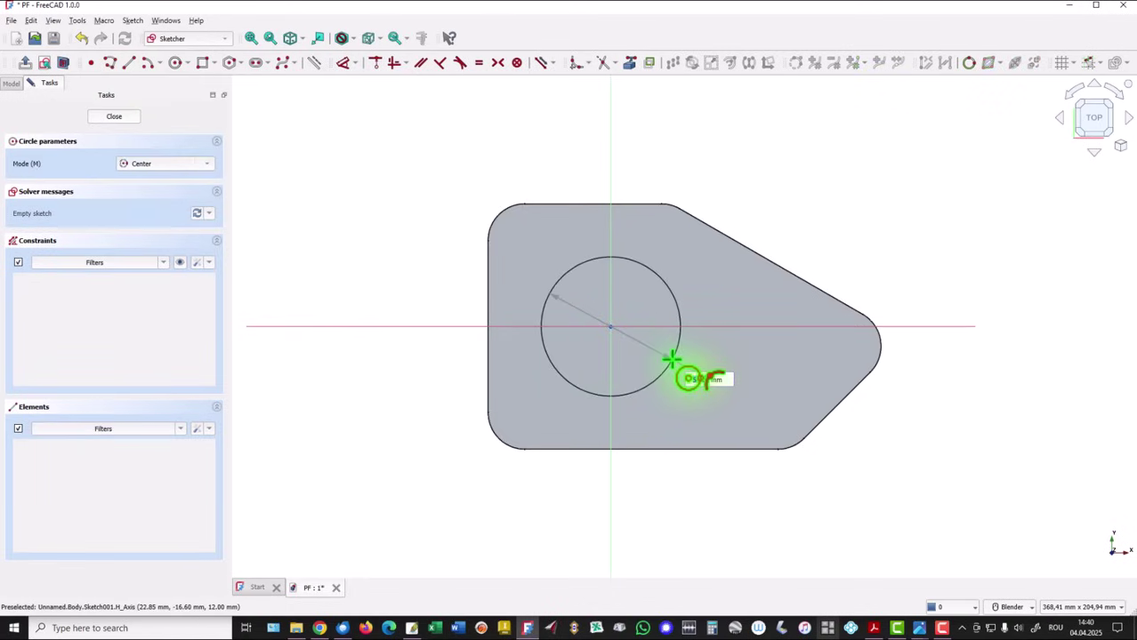
{"action": "key", "text": "Return"}
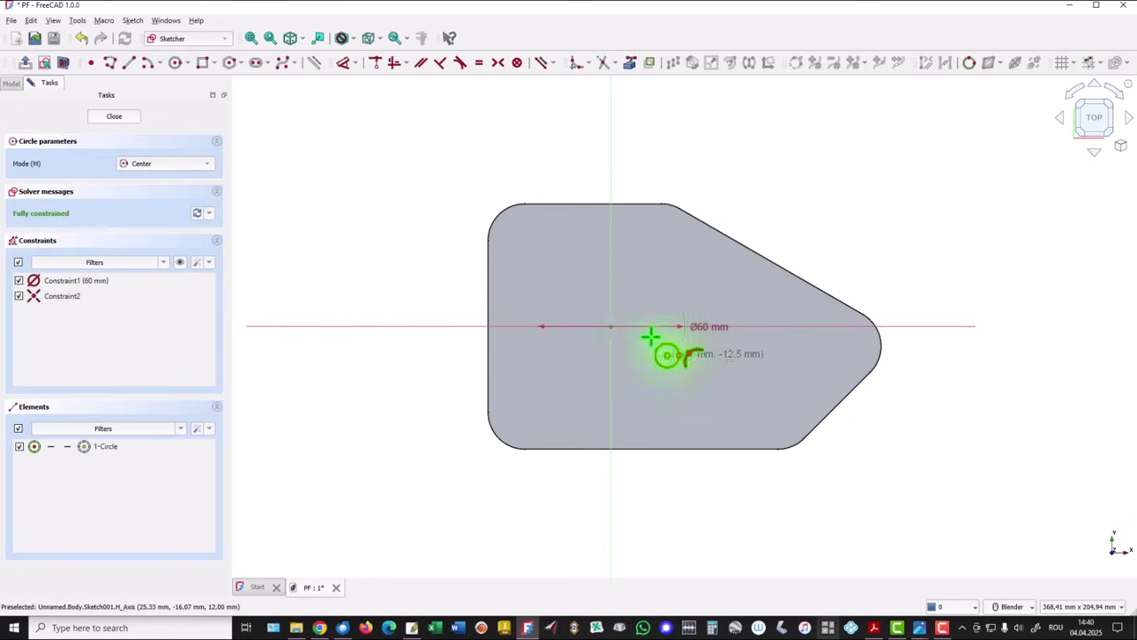
{"action": "left_click", "coordinate": [121, 119]}
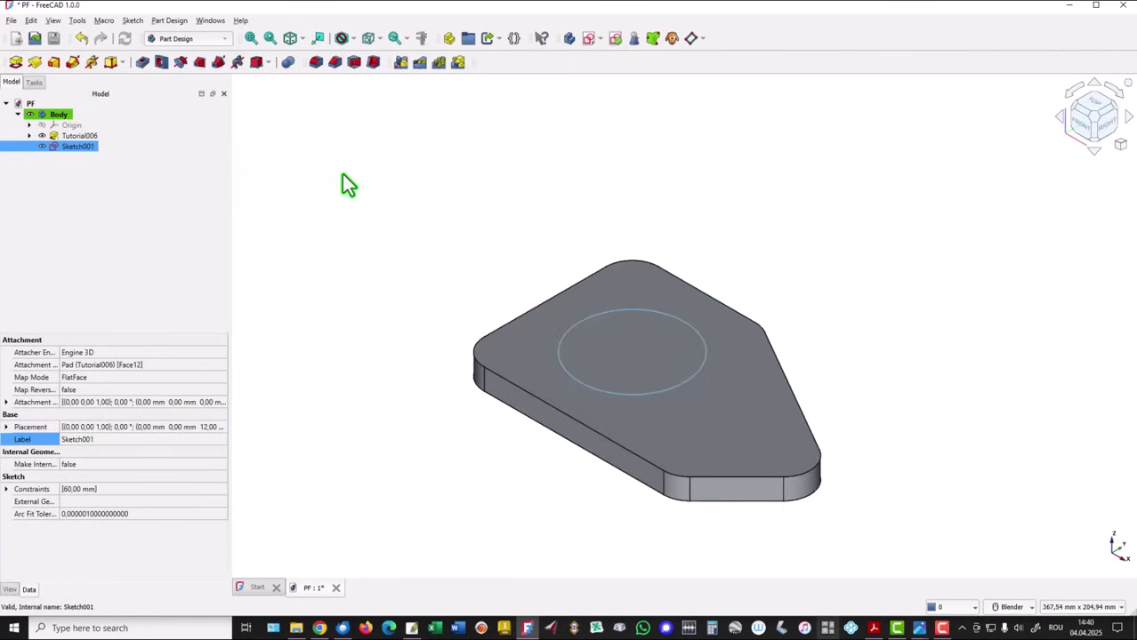
Pad the circle sketch 66 mm upward from the base plate to form the cylindrical boss
{"action": "left_click", "coordinate": [15, 62]}
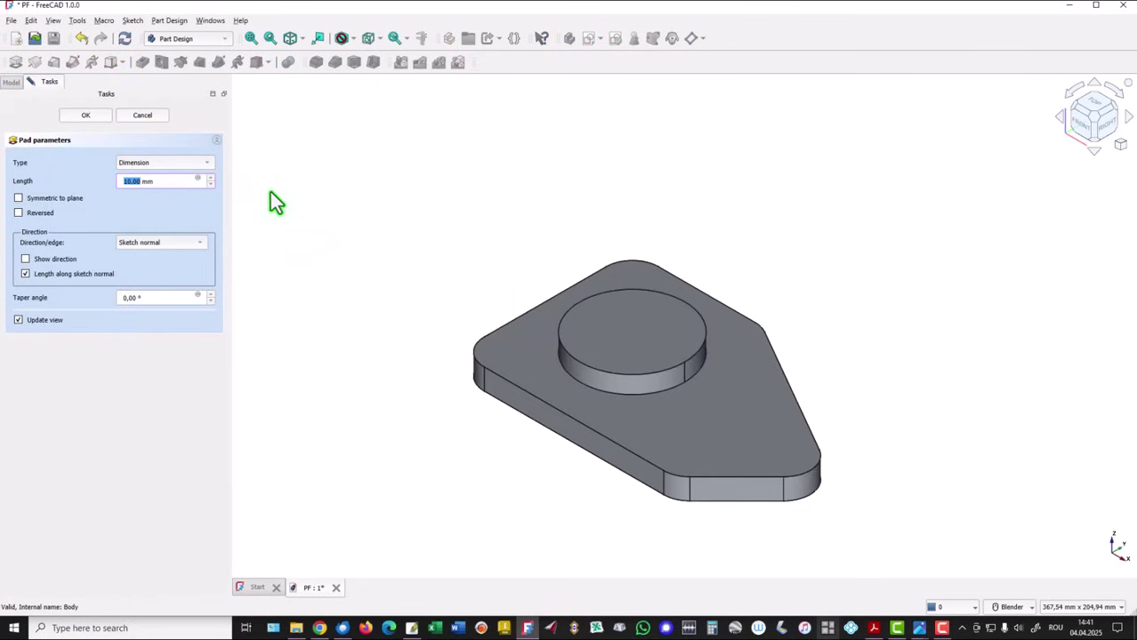
{"action": "scroll", "coordinate": [164, 181], "scroll_direction": "up", "scroll_amount": 20}
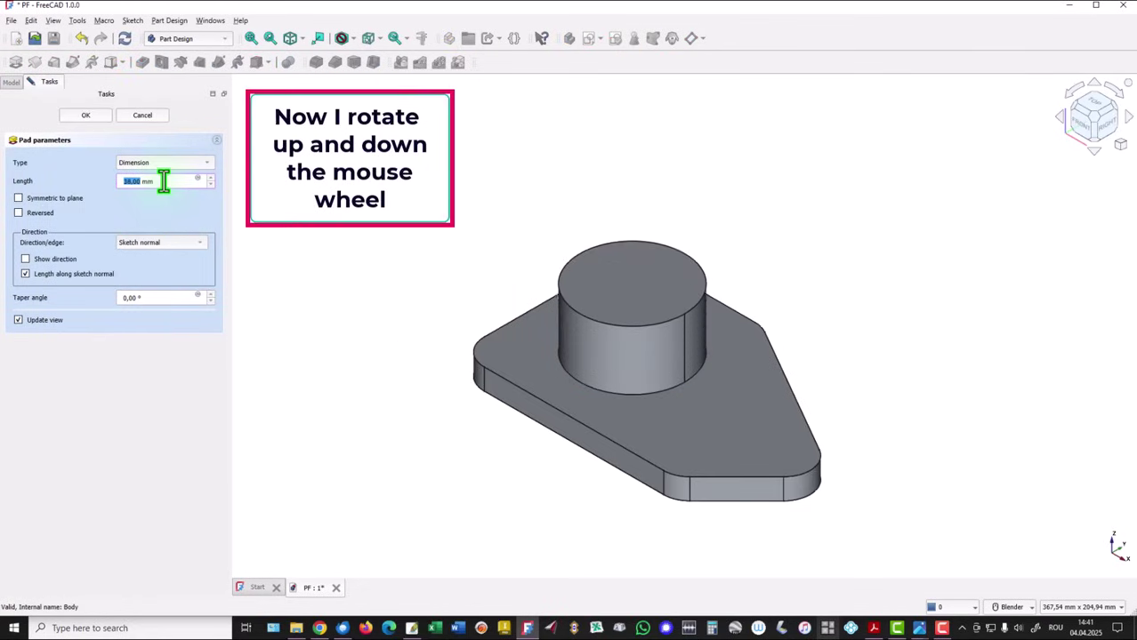
{"action": "scroll", "coordinate": [164, 181], "scroll_direction": "up", "scroll_amount": 20}
{"action": "scroll", "coordinate": [166, 183], "scroll_direction": "down", "scroll_amount": 20}
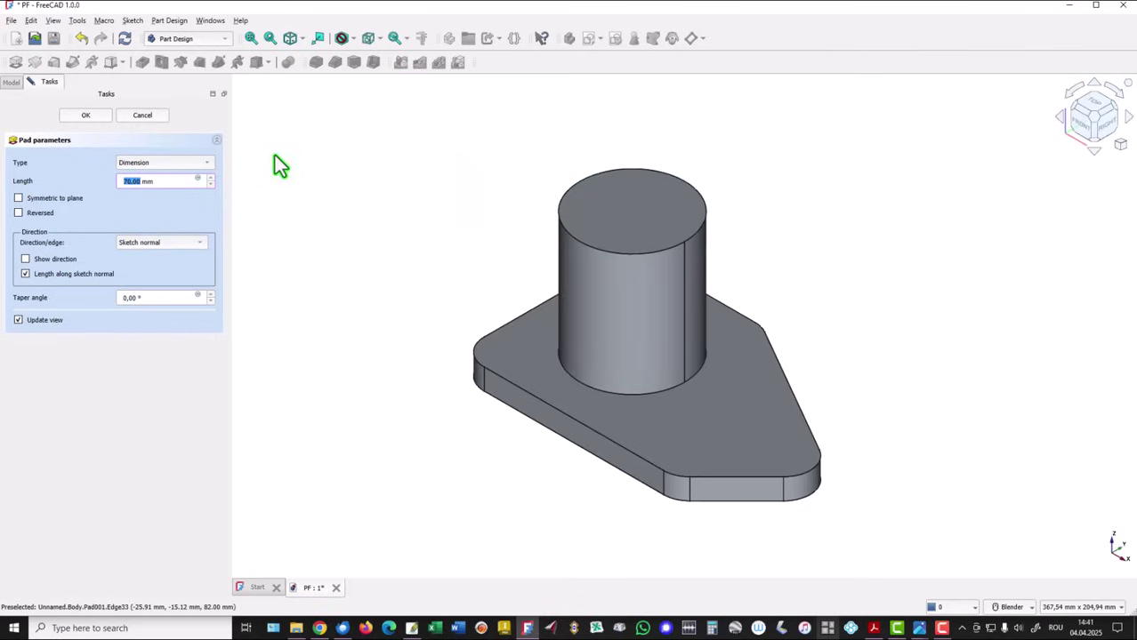
{"action": "scroll", "coordinate": [160, 181], "scroll_direction": "down", "scroll_amount": 4}
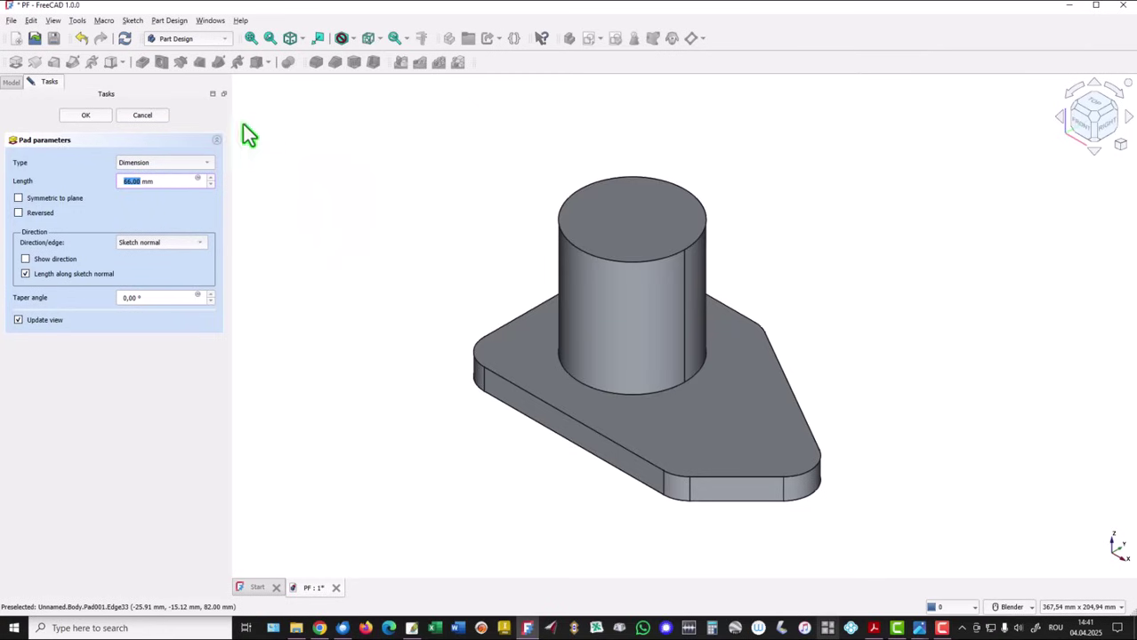
{"action": "left_click", "coordinate": [100, 115]}
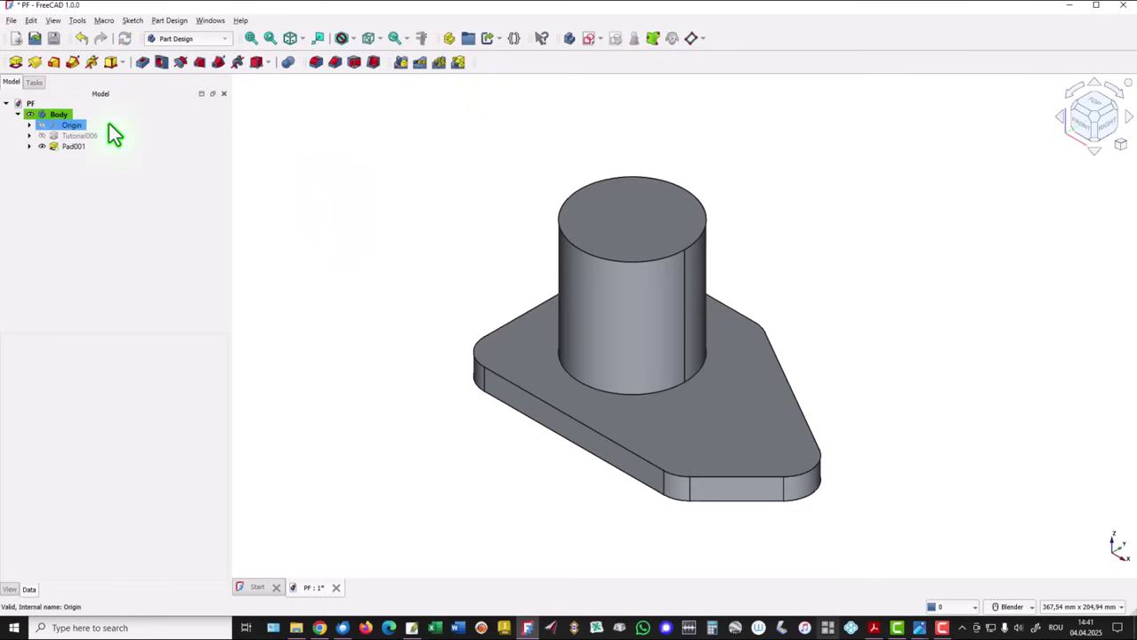
Set the cylindrical boss pad's length with the expression 80mm -<<Tutorial006>>.Length
{"action": "left_click", "coordinate": [64, 146]}
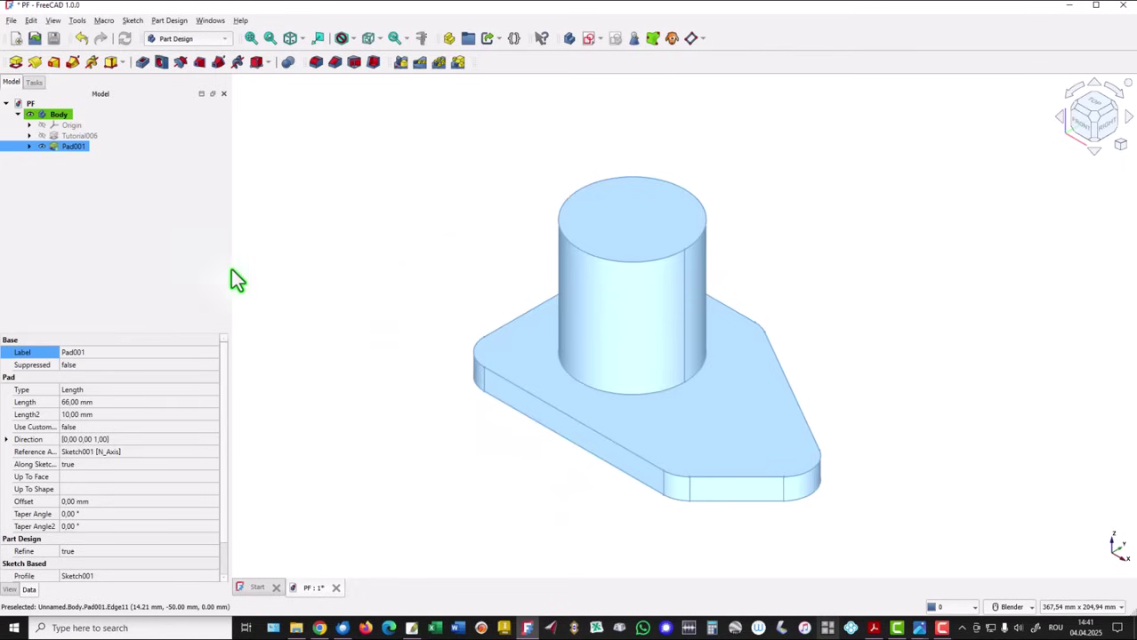
{"action": "left_click", "coordinate": [96, 404]}
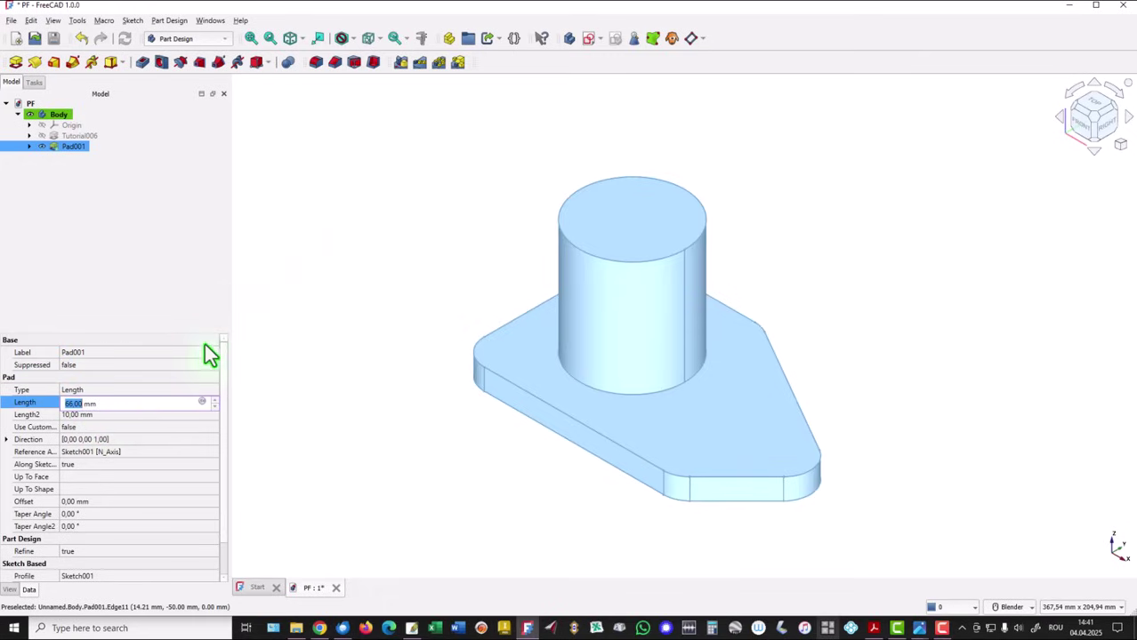
{"action": "left_click", "coordinate": [204, 402]}
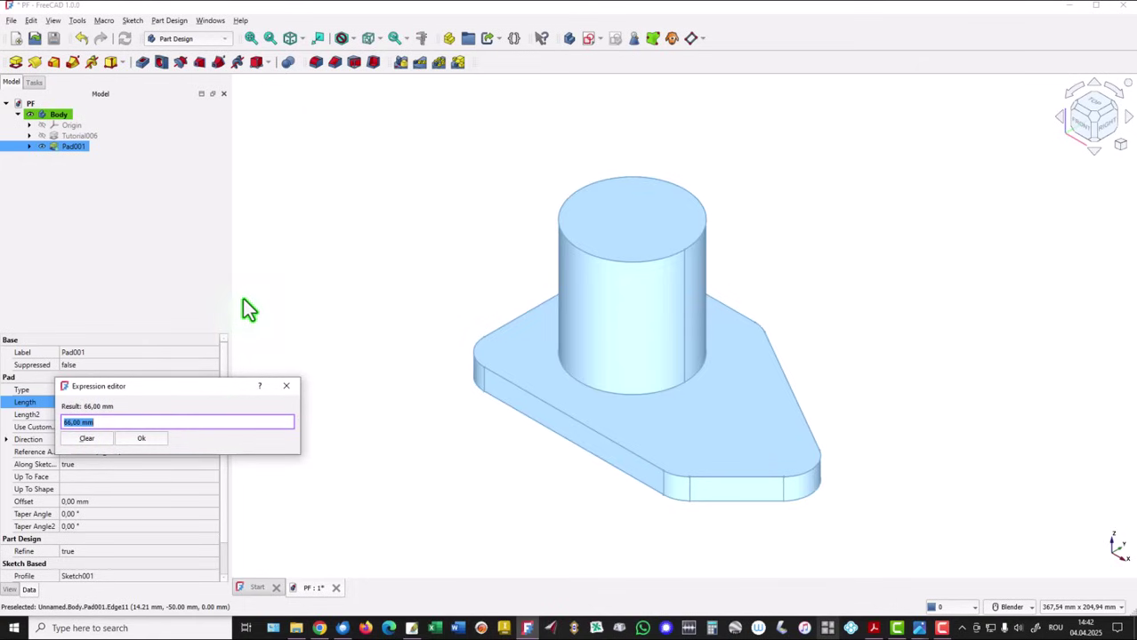
{"action": "type", "text": "80mm -"}
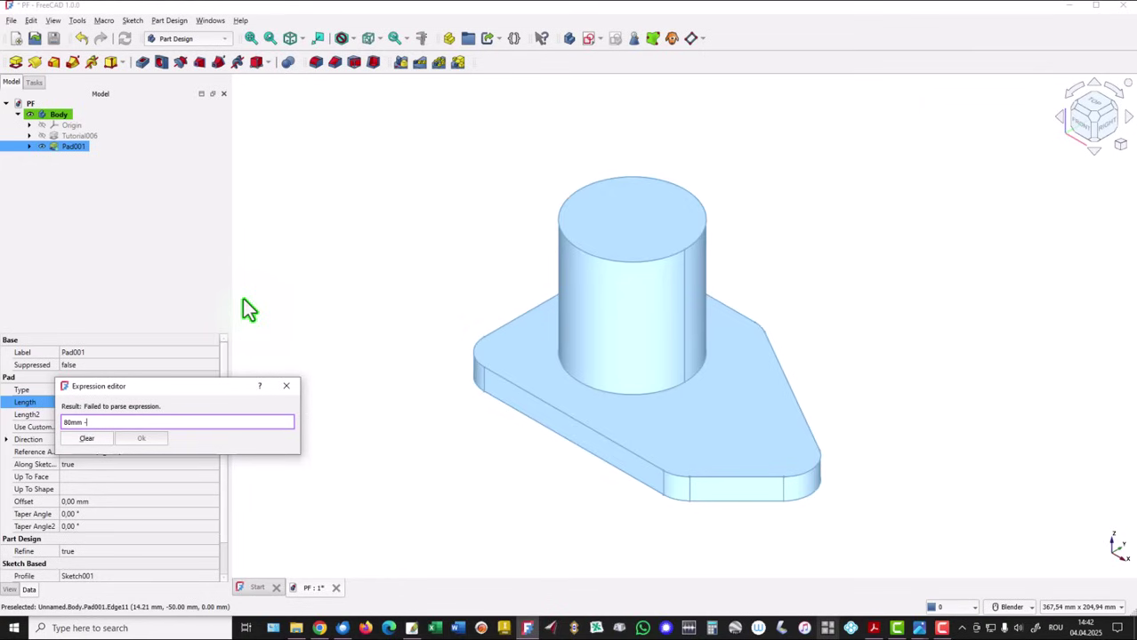
{"action": "type", "text": "Tu"}
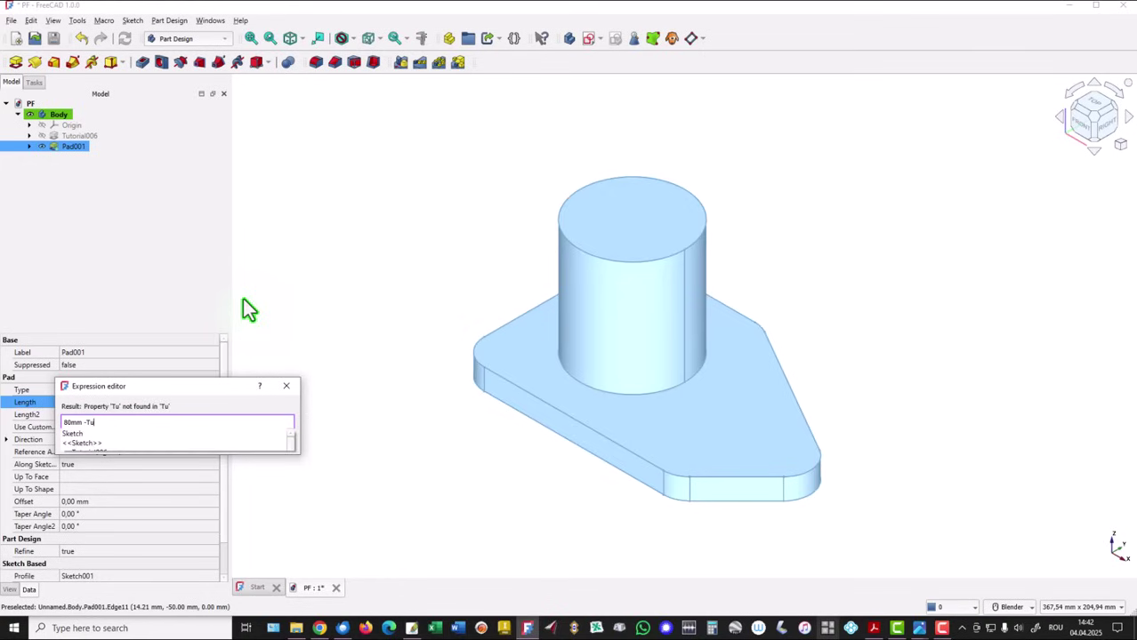
{"action": "type", "text": "torial006>>."}
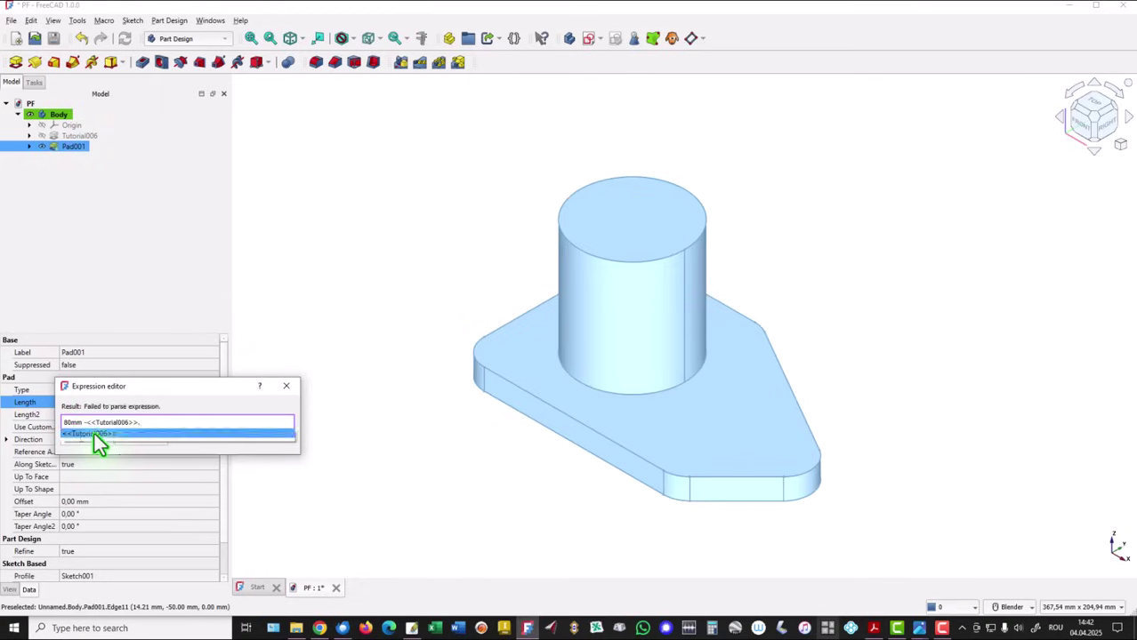
{"action": "left_click", "coordinate": [94, 433]}
{"action": "type", "text": "."}
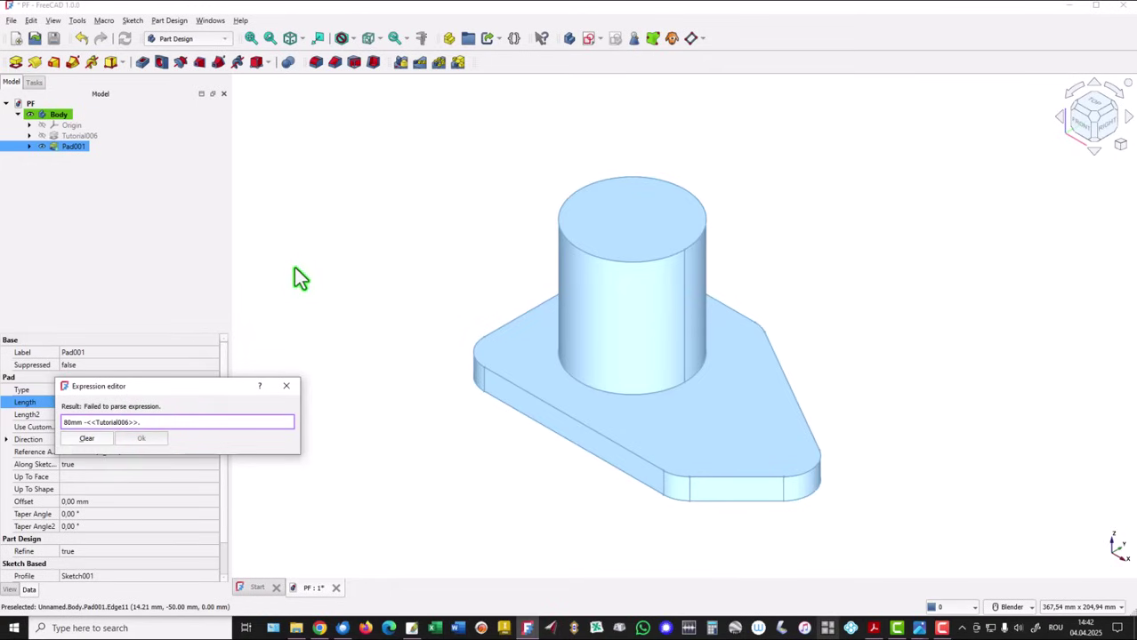
{"action": "left_click_drag", "start_coordinate": [164, 388], "coordinate": [251, 210]}
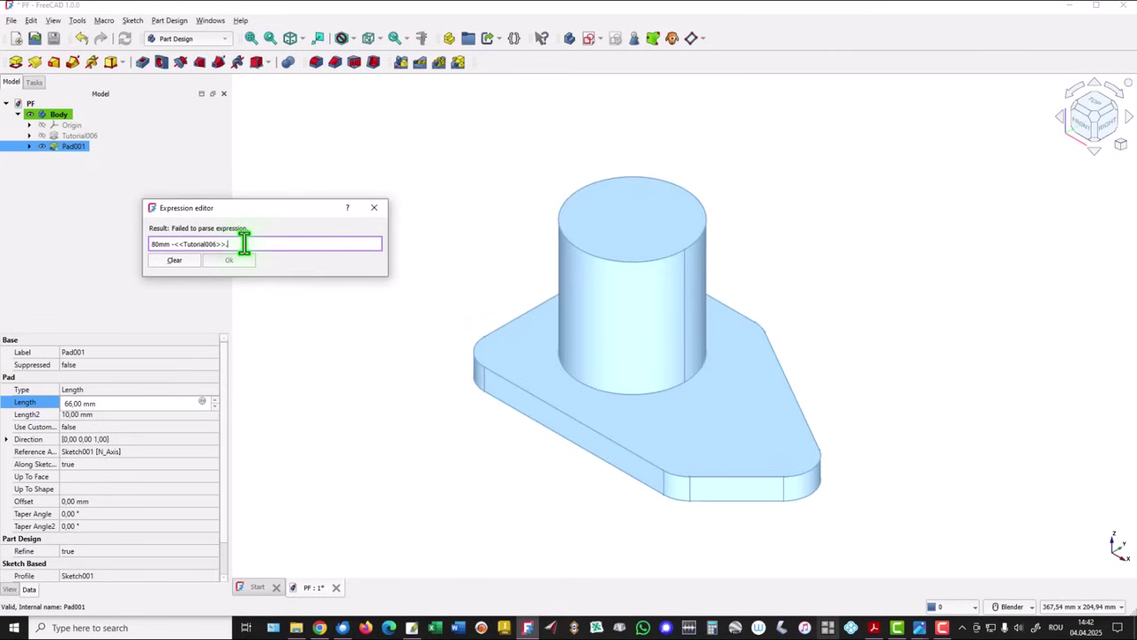
{"action": "type", "text": "Leng"}
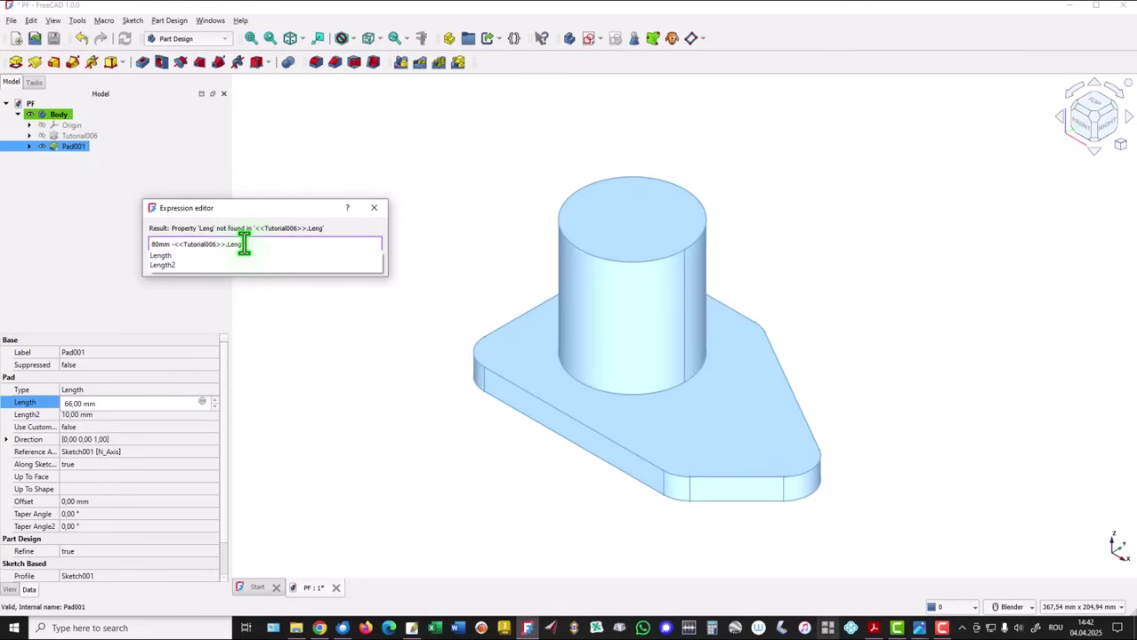
{"action": "left_click", "coordinate": [158, 255]}
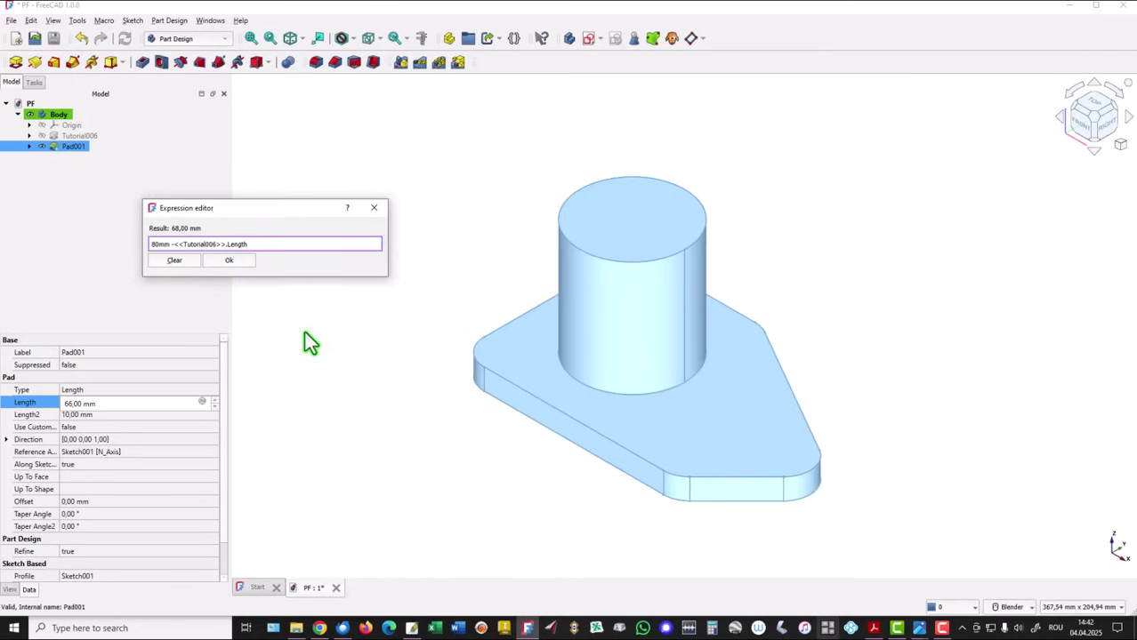
{"action": "left_click", "coordinate": [229, 261]}
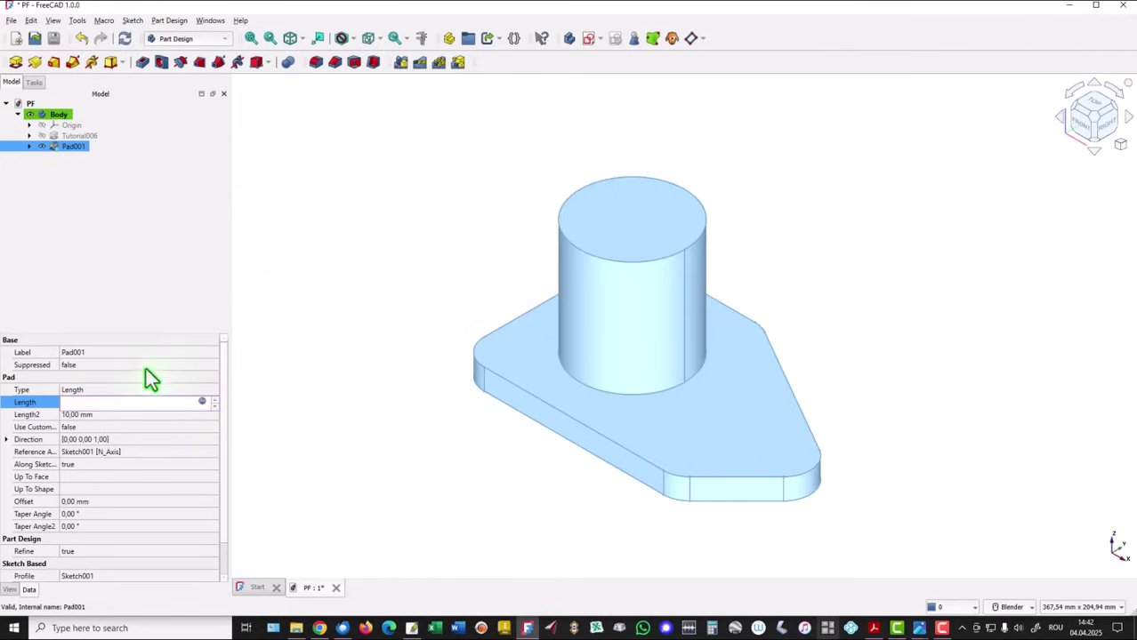
{"action": "left_click", "coordinate": [136, 218]}
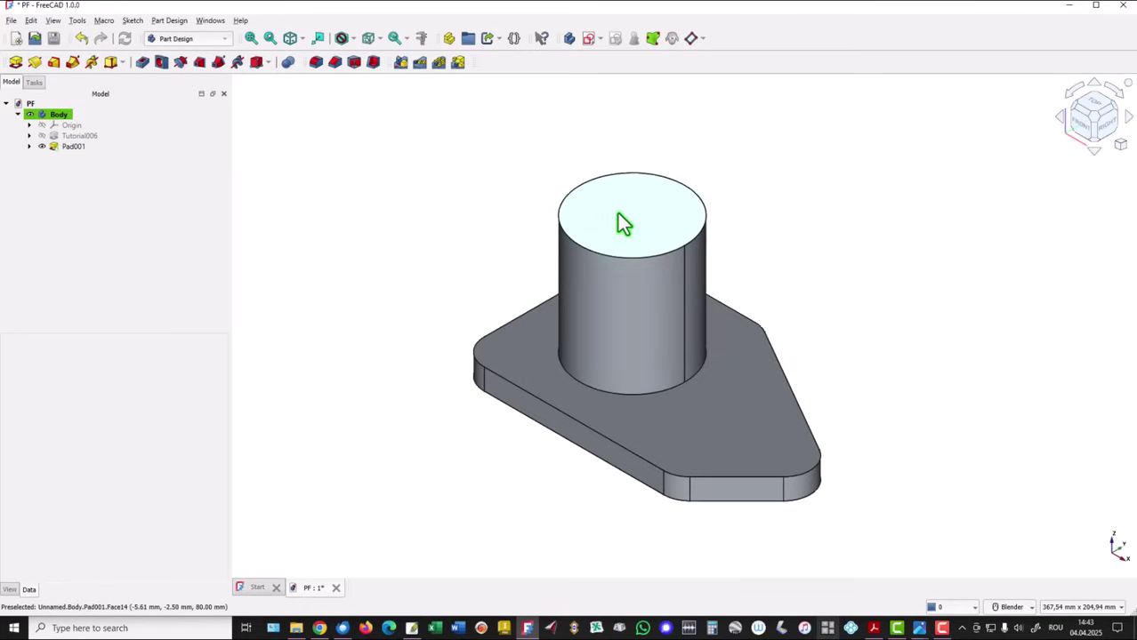
Measure the distance from the cylinder's top face to the plate's underside, and close the measurement
{"action": "left_click", "coordinate": [420, 38]}
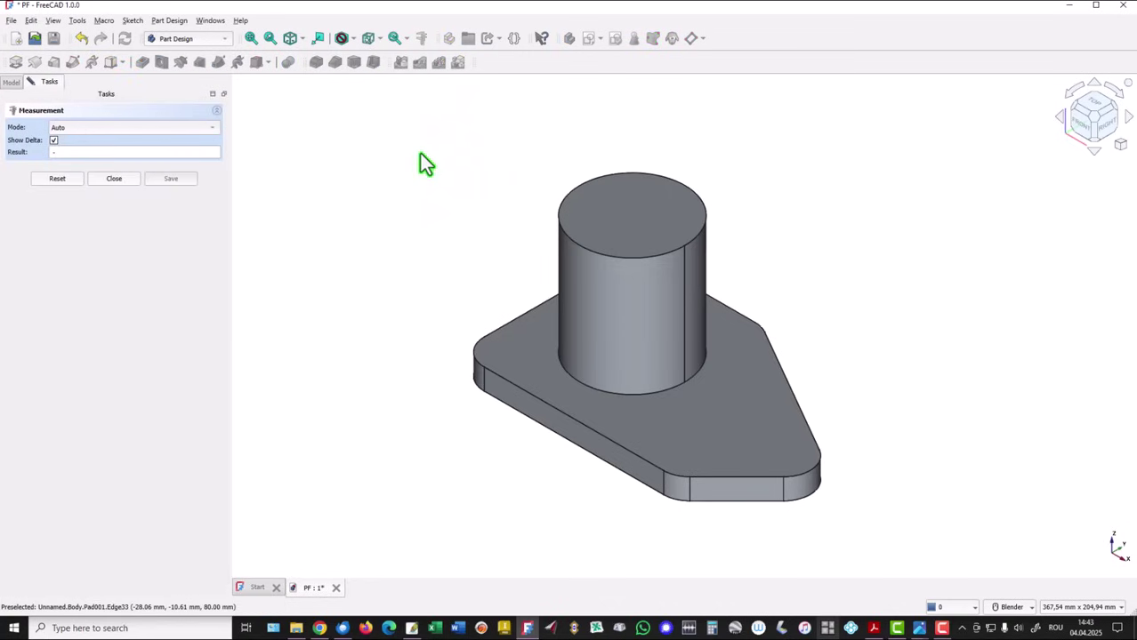
{"action": "left_click", "coordinate": [593, 214]}
{"action": "middle_click_drag", "start_coordinate": [406, 185], "coordinate": [463, 418]}
{"action": "left_click", "coordinate": [581, 416]}
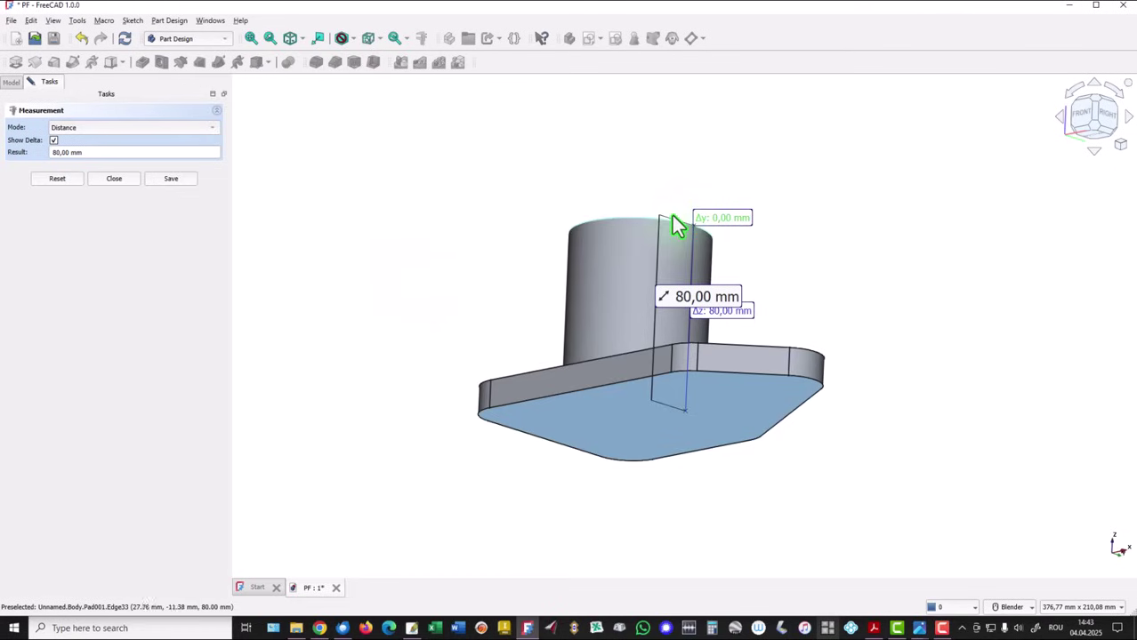
{"action": "left_click", "coordinate": [118, 180]}
{"action": "left_click", "coordinate": [412, 205]}
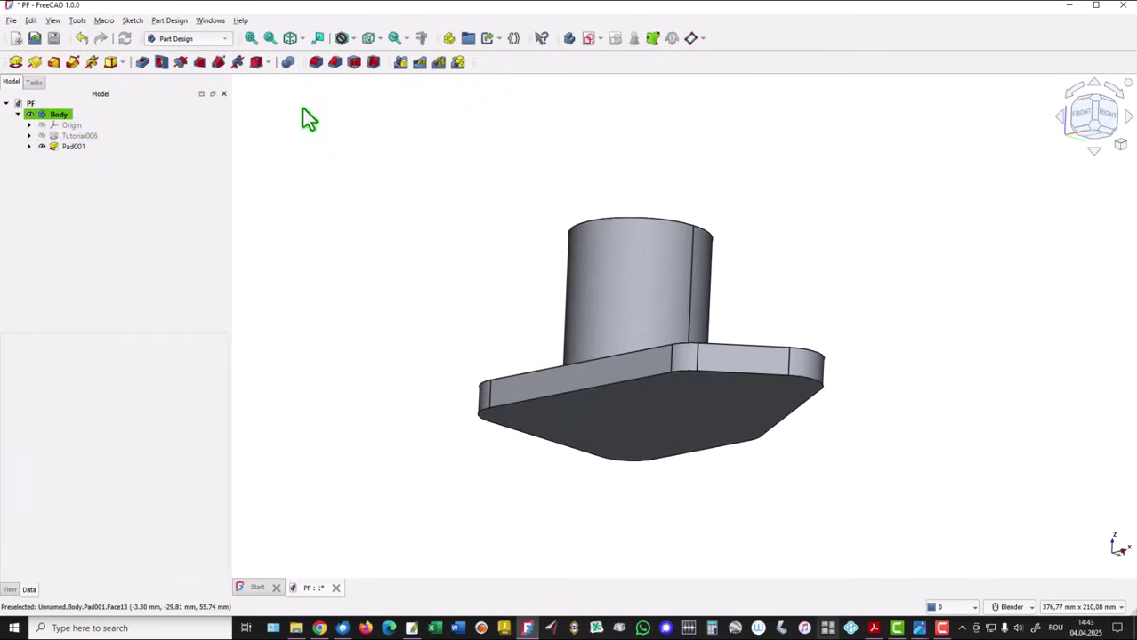
Fit the model in isometric view, start a new sketch on the YZ-plane and section the view at the sketch plane
{"action": "left_click", "coordinate": [290, 40]}
{"action": "left_click", "coordinate": [250, 39]}
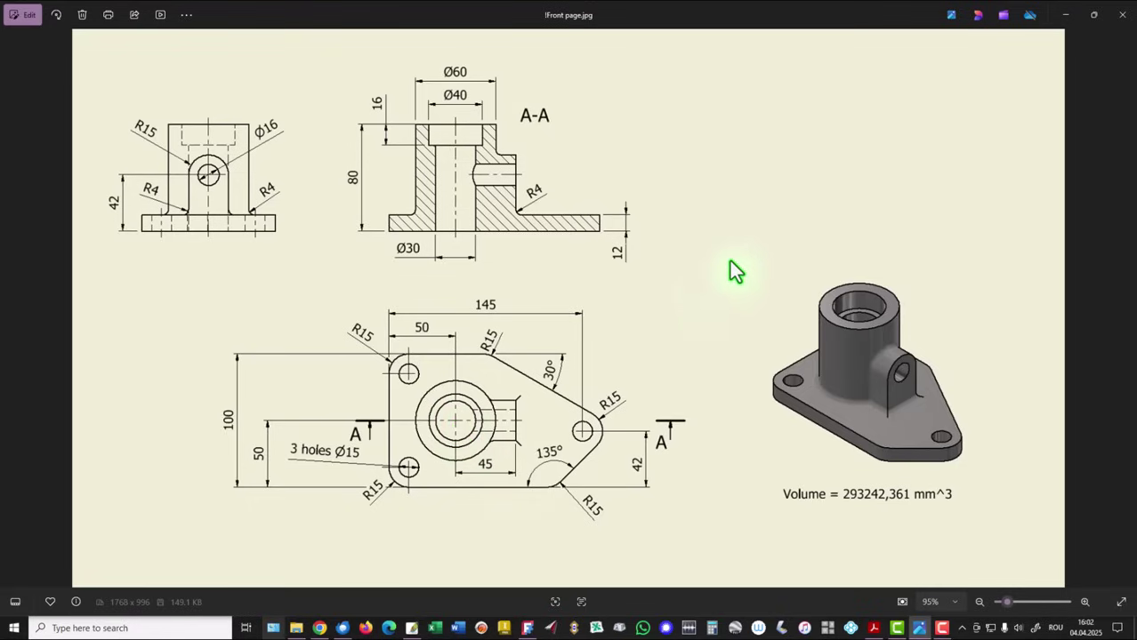
{"action": "key", "text": "alt+Tab"}
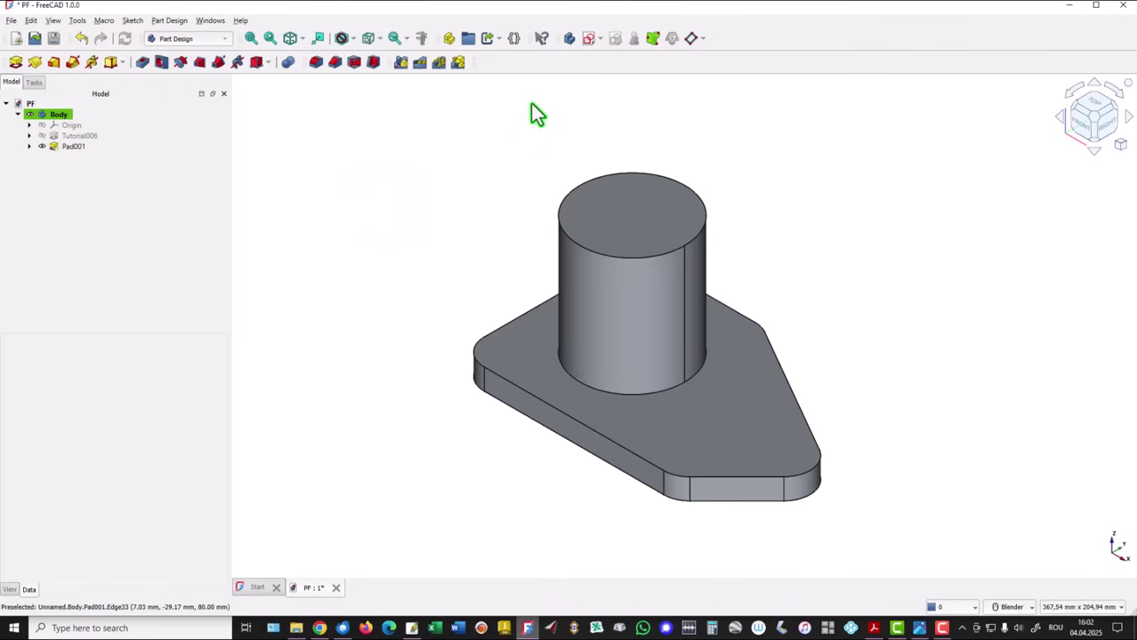
{"action": "left_click", "coordinate": [589, 38]}
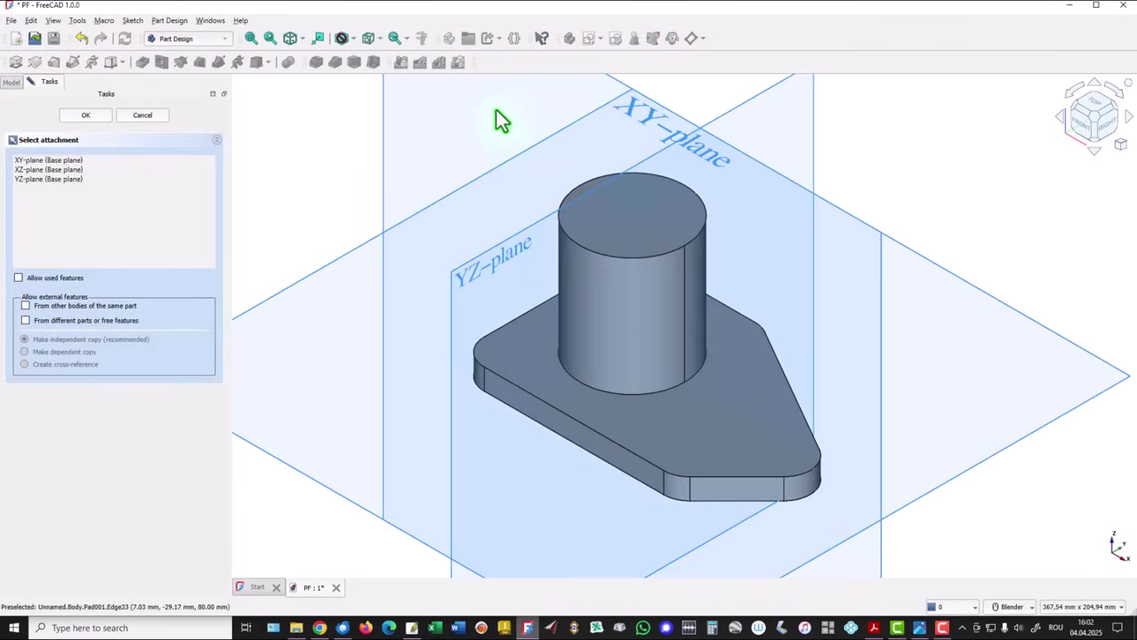
{"action": "left_click", "coordinate": [483, 264]}
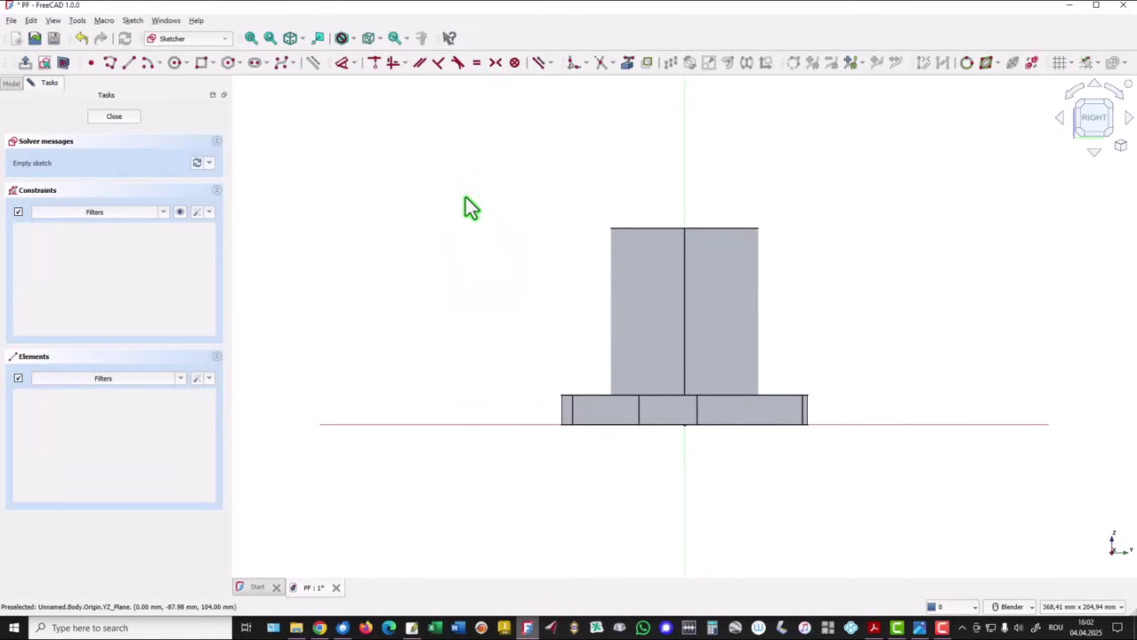
{"action": "left_click", "coordinate": [63, 63]}
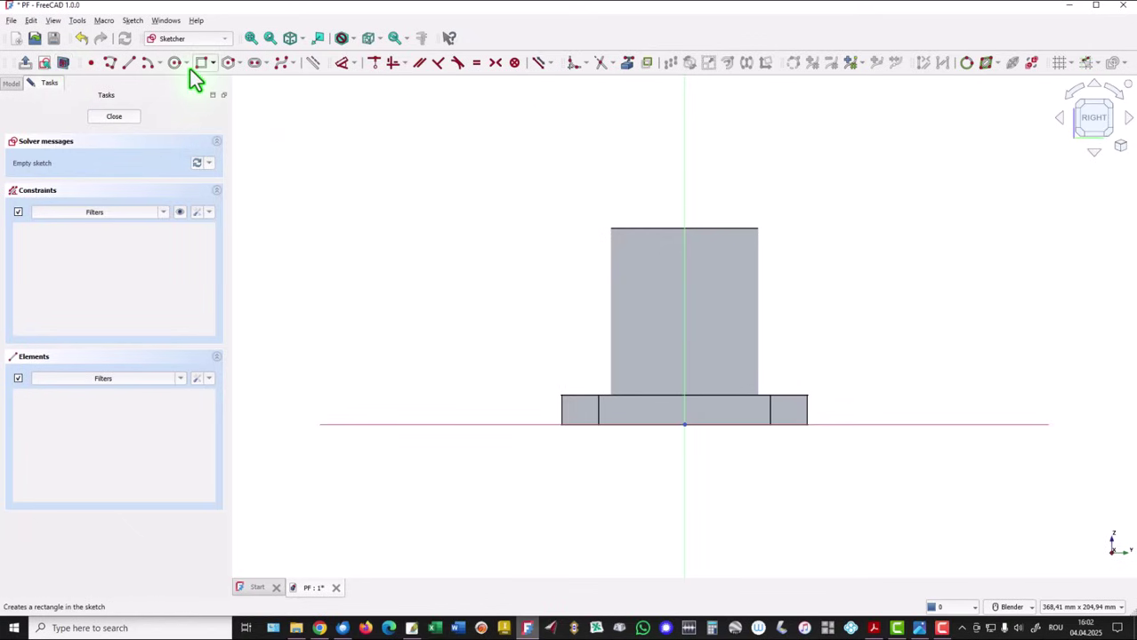
Draw a closed arch-shaped polyline standing on the horizontal axis, with two side lines joined by an arc of about 16.5 mm radius
{"action": "left_click", "coordinate": [110, 64]}
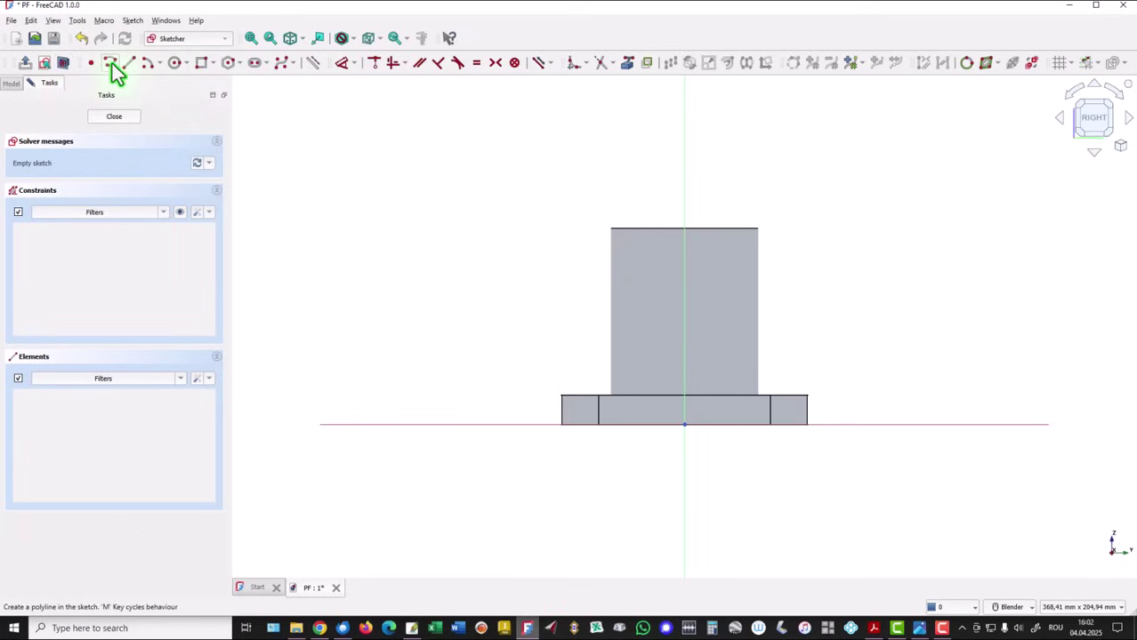
{"action": "left_click", "coordinate": [640, 424]}
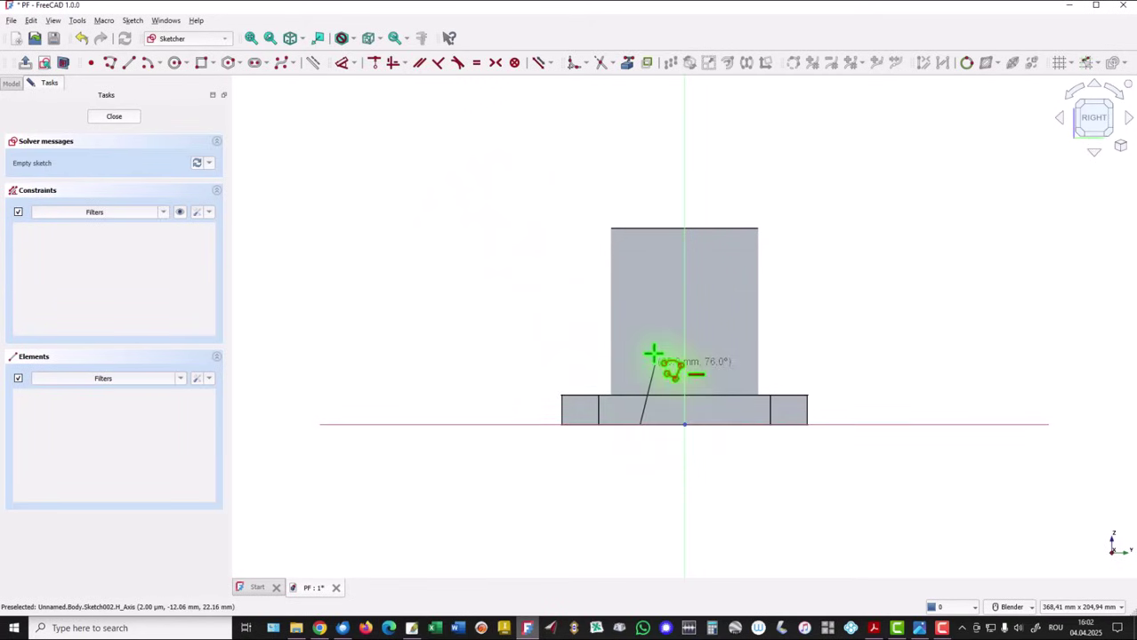
{"action": "left_click", "coordinate": [640, 294]}
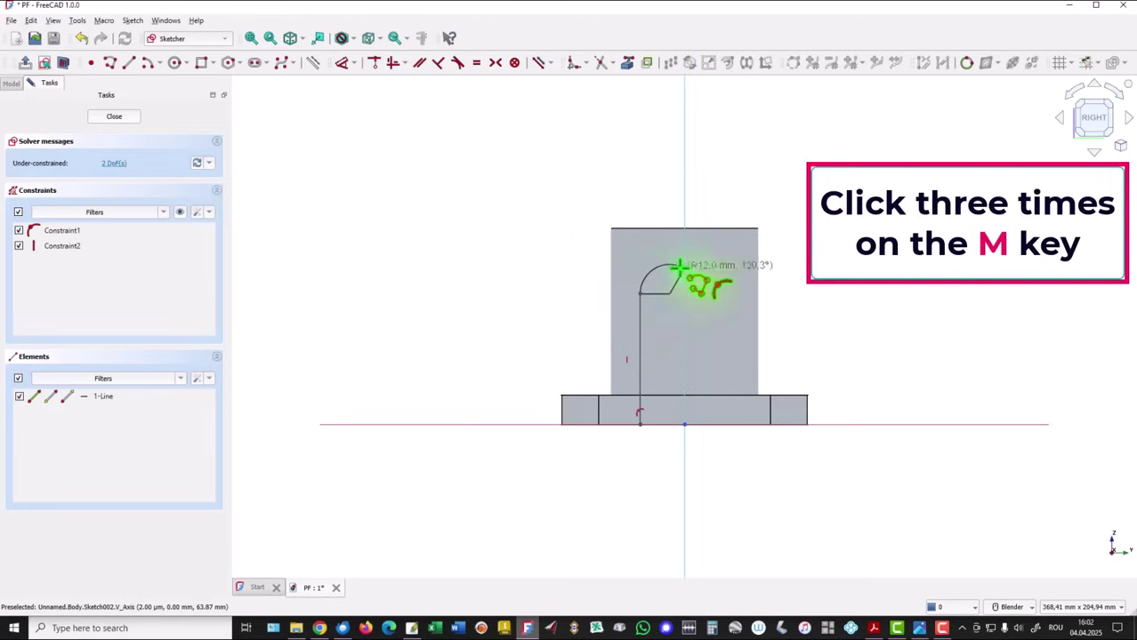
{"action": "left_click", "coordinate": [721, 295]}
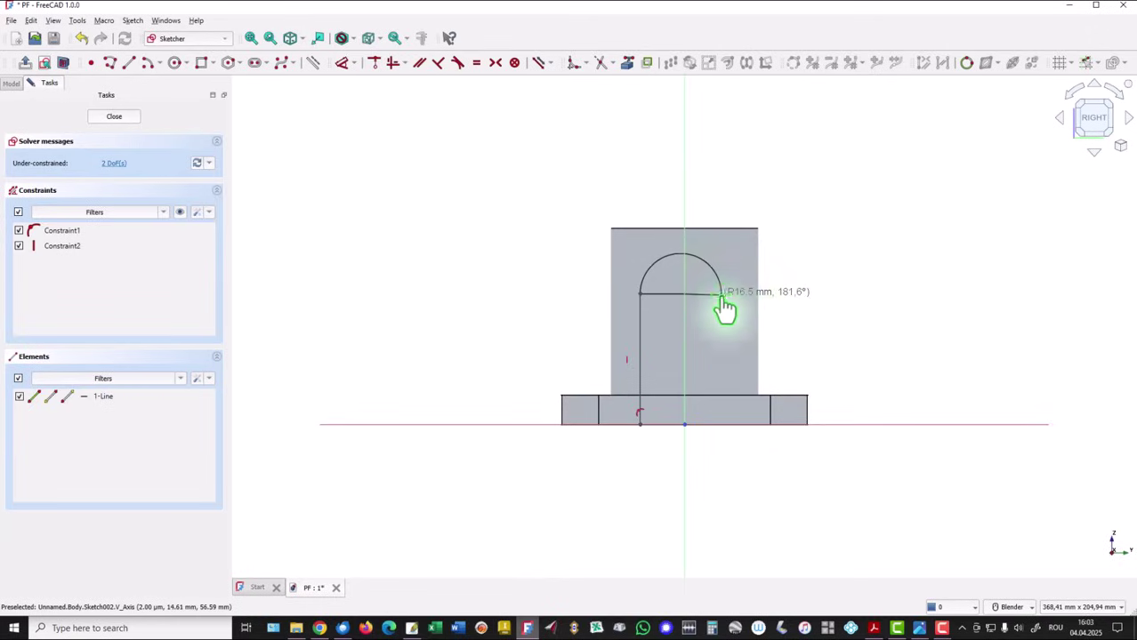
{"action": "left_click", "coordinate": [719, 424]}
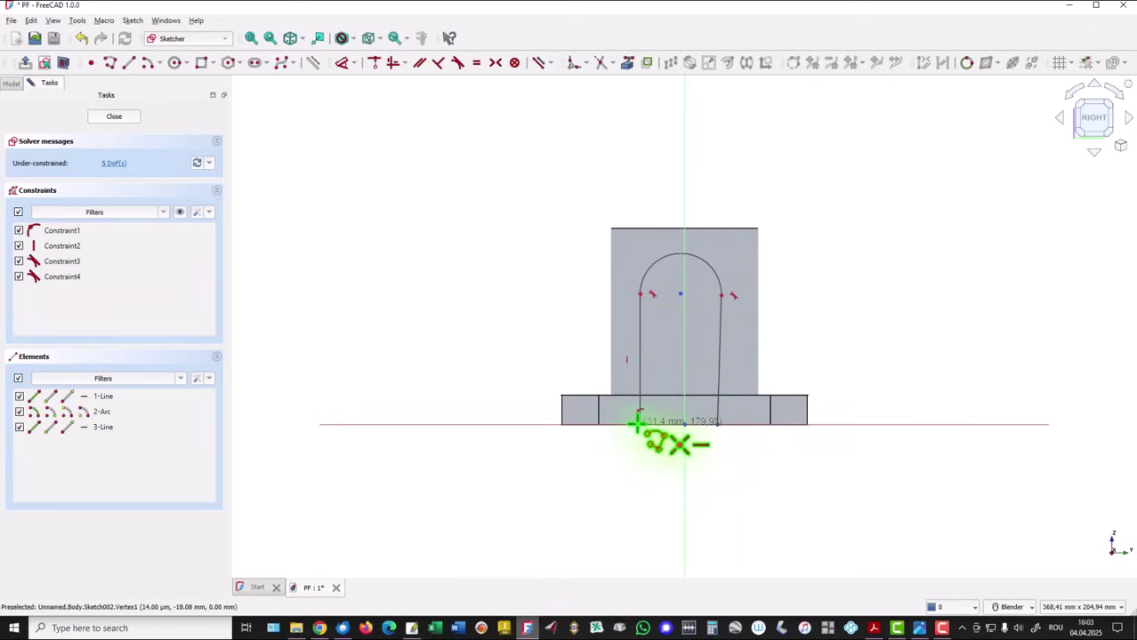
{"action": "left_click", "coordinate": [639, 425]}
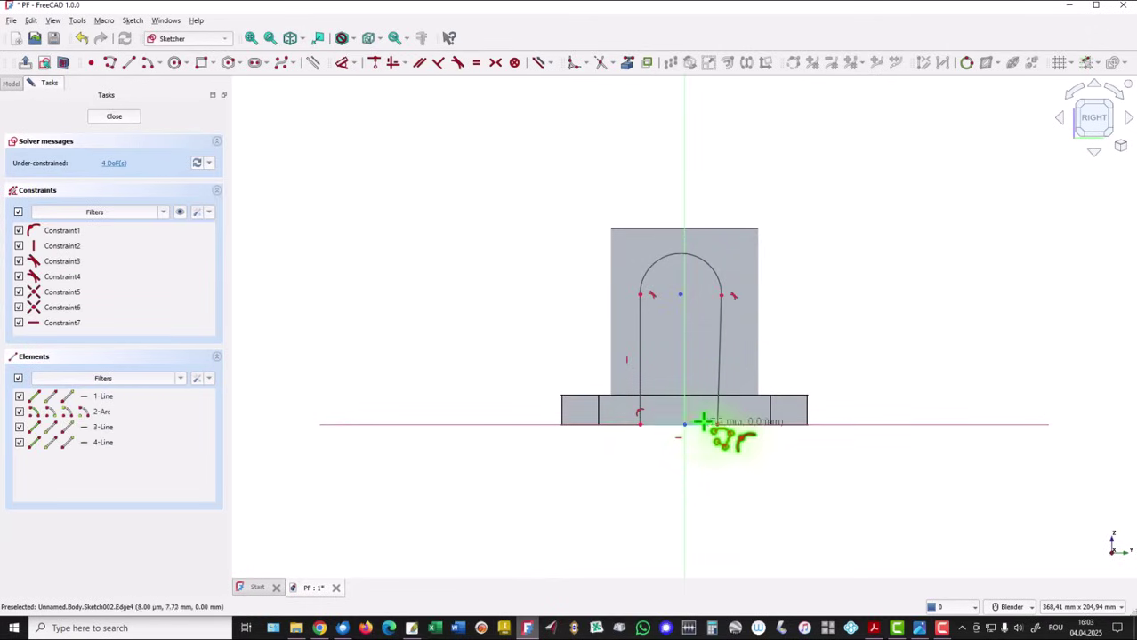
{"action": "left_click", "coordinate": [717, 423]}
{"action": "right_click", "coordinate": [592, 340]}
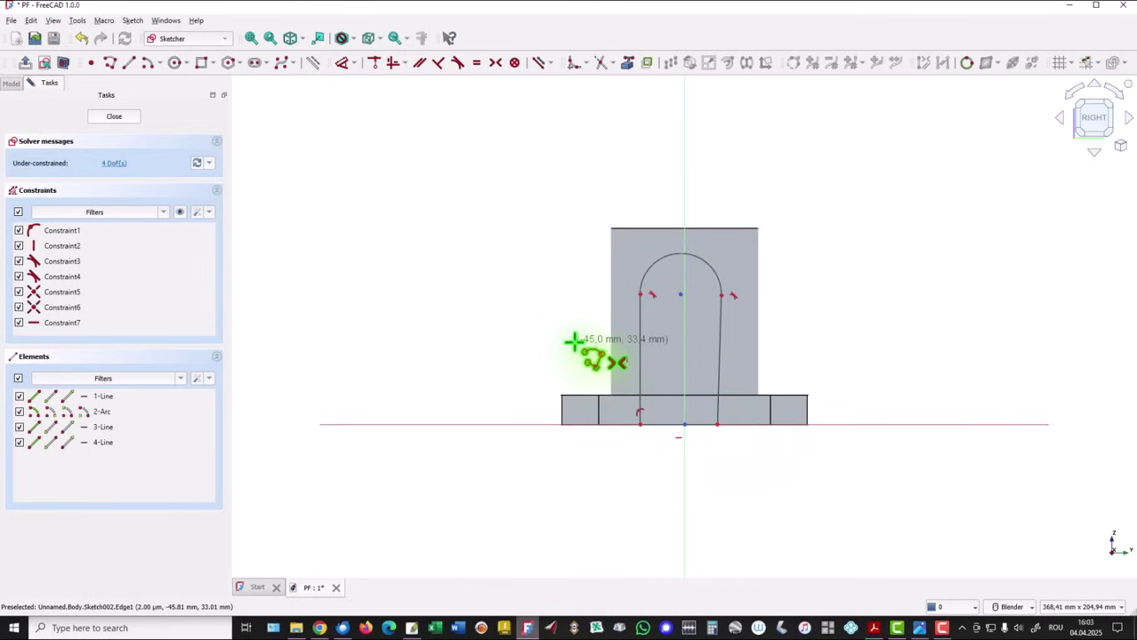
{"action": "right_click", "coordinate": [534, 247]}
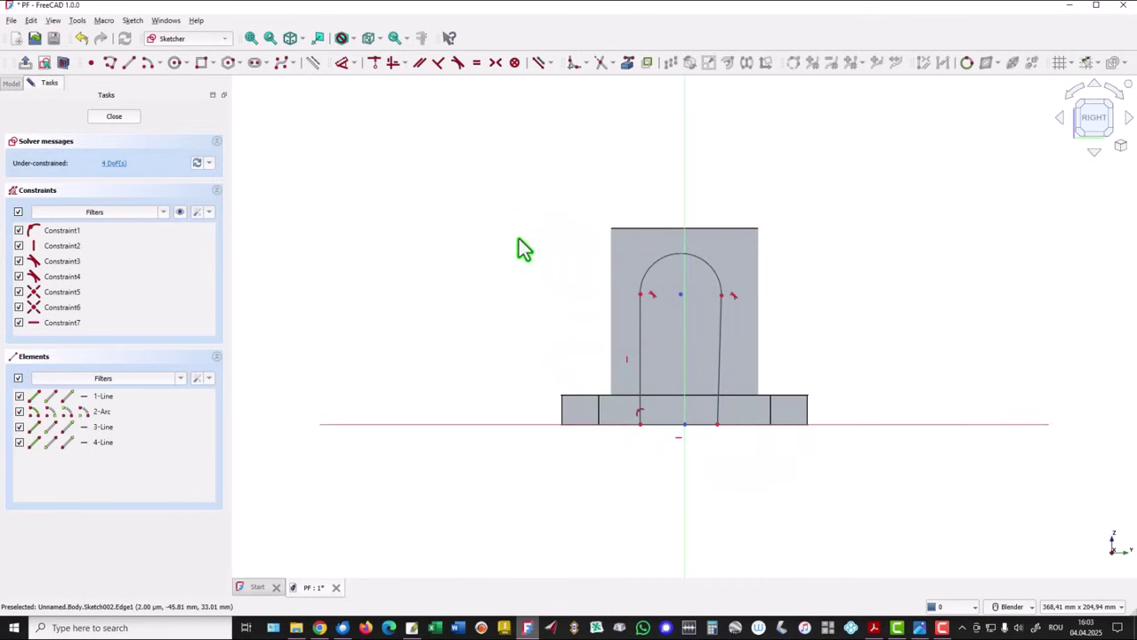
Constrain the arch profile's slanted side line to vertical and set the arc's radius to 15 mm
{"action": "left_click", "coordinate": [718, 332]}
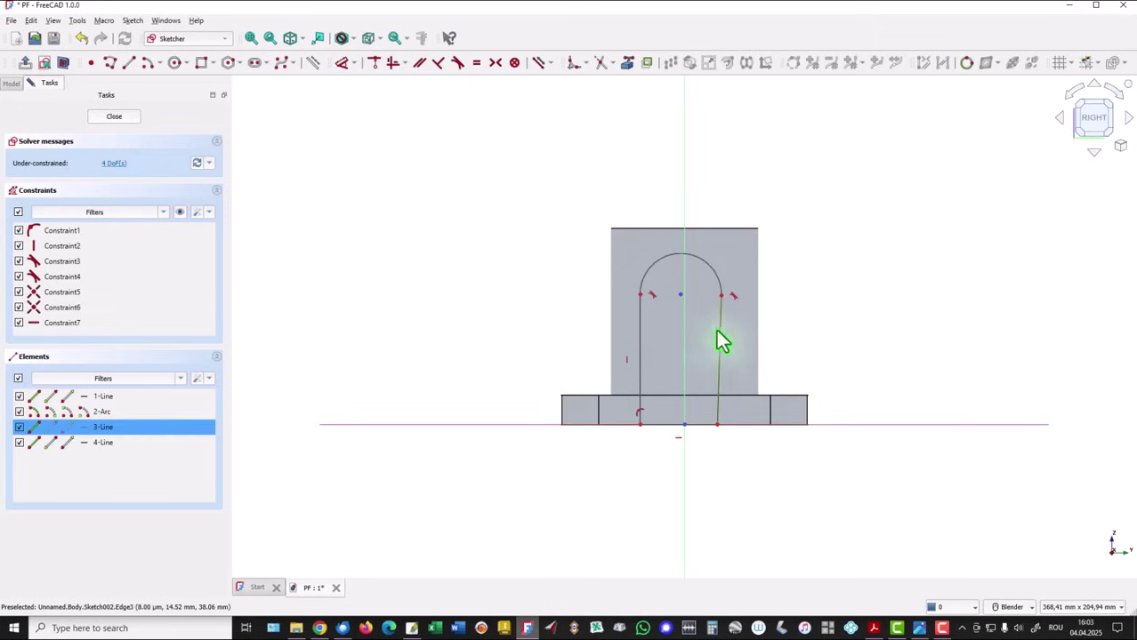
{"action": "left_click", "coordinate": [393, 64]}
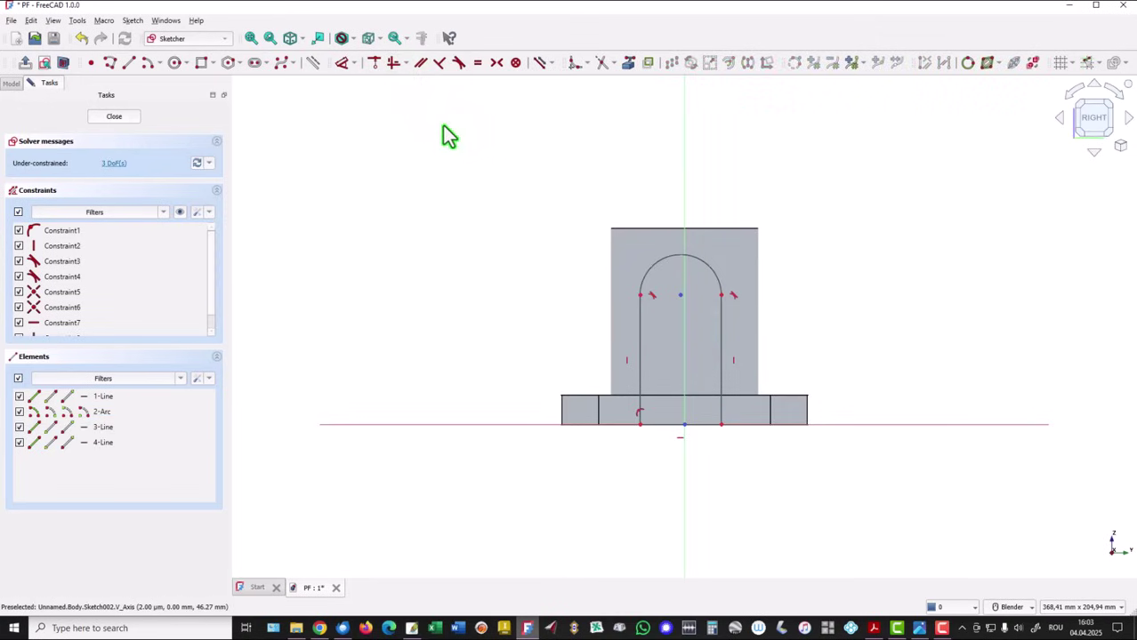
{"action": "left_click", "coordinate": [342, 65]}
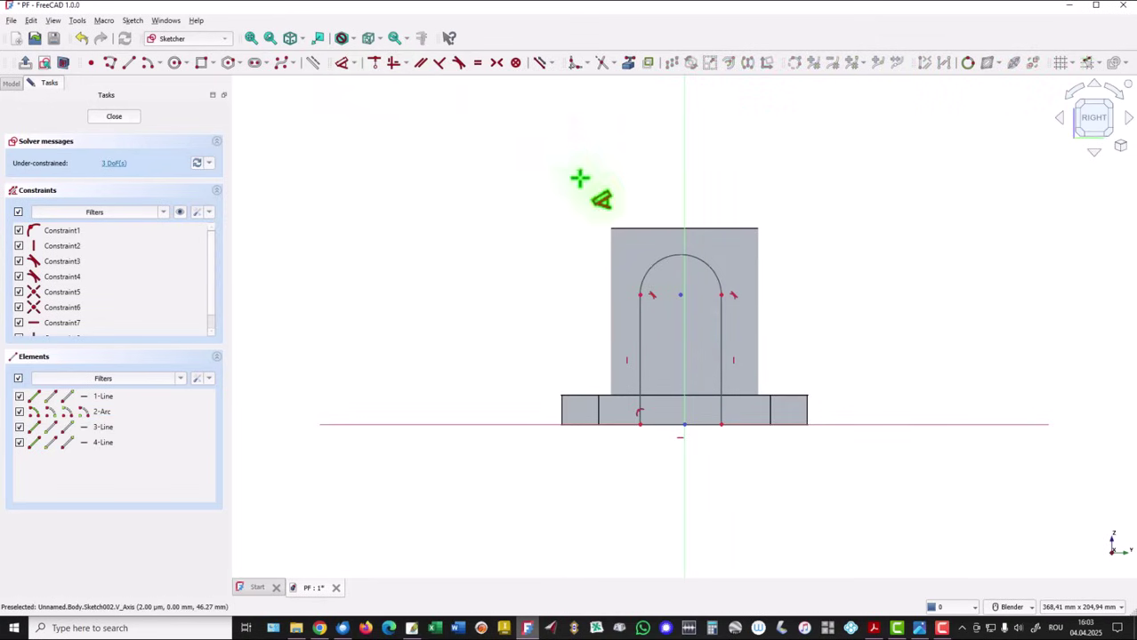
{"action": "left_click", "coordinate": [708, 265]}
{"action": "left_click", "coordinate": [750, 201]}
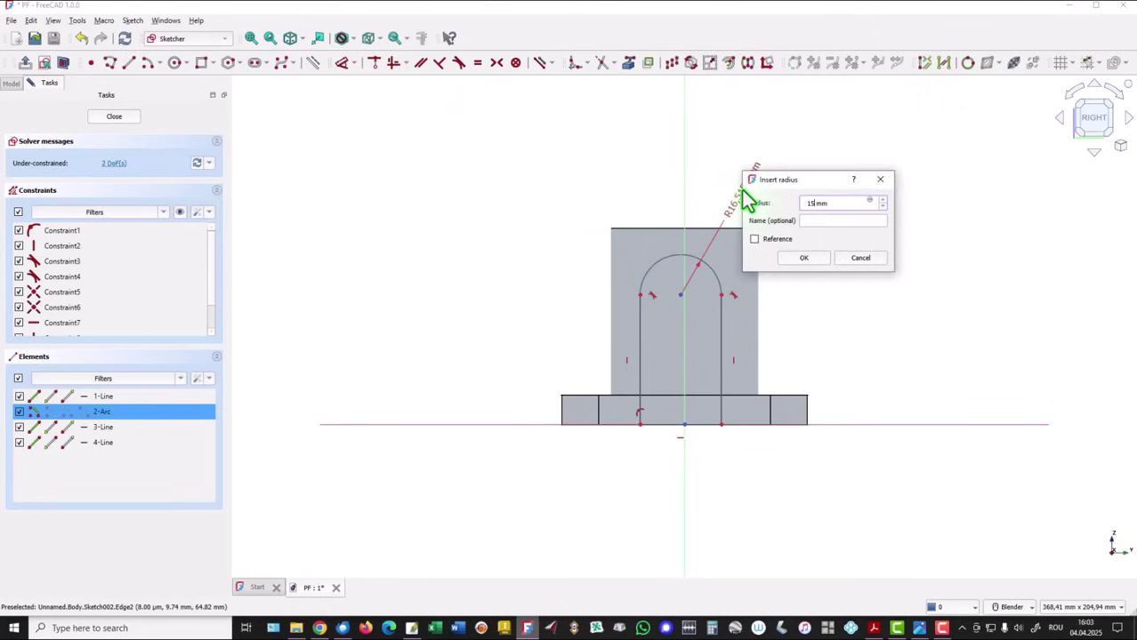
{"action": "key", "text": "Return"}
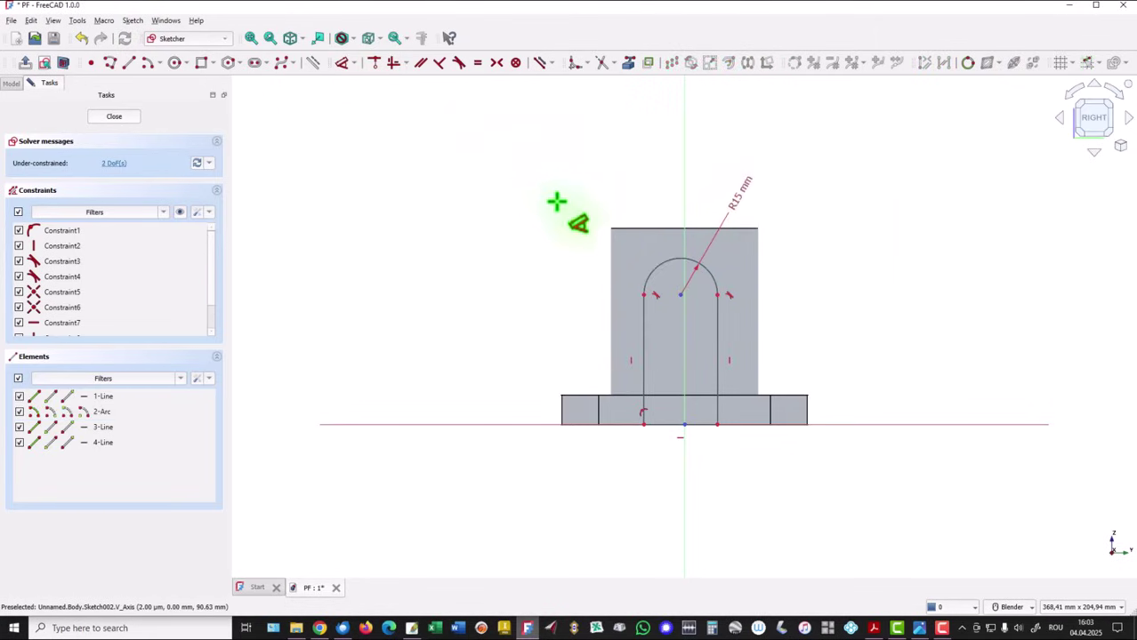
{"action": "right_click", "coordinate": [525, 229]}
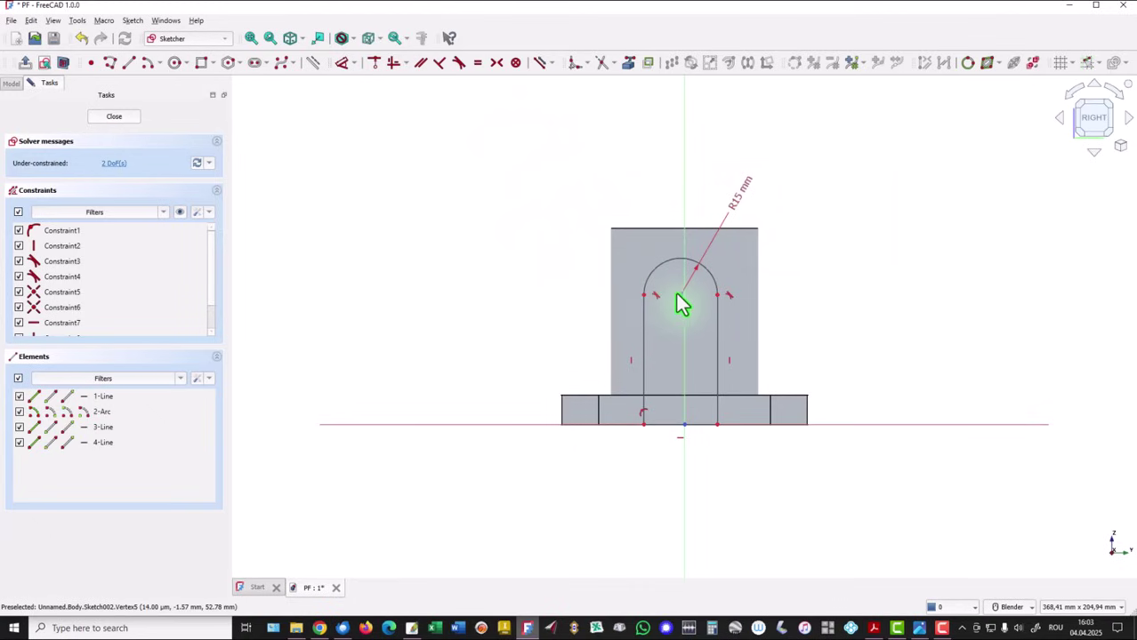
Align the arch's arc centre vertically with the sketch origin
{"action": "left_click", "coordinate": [681, 296]}
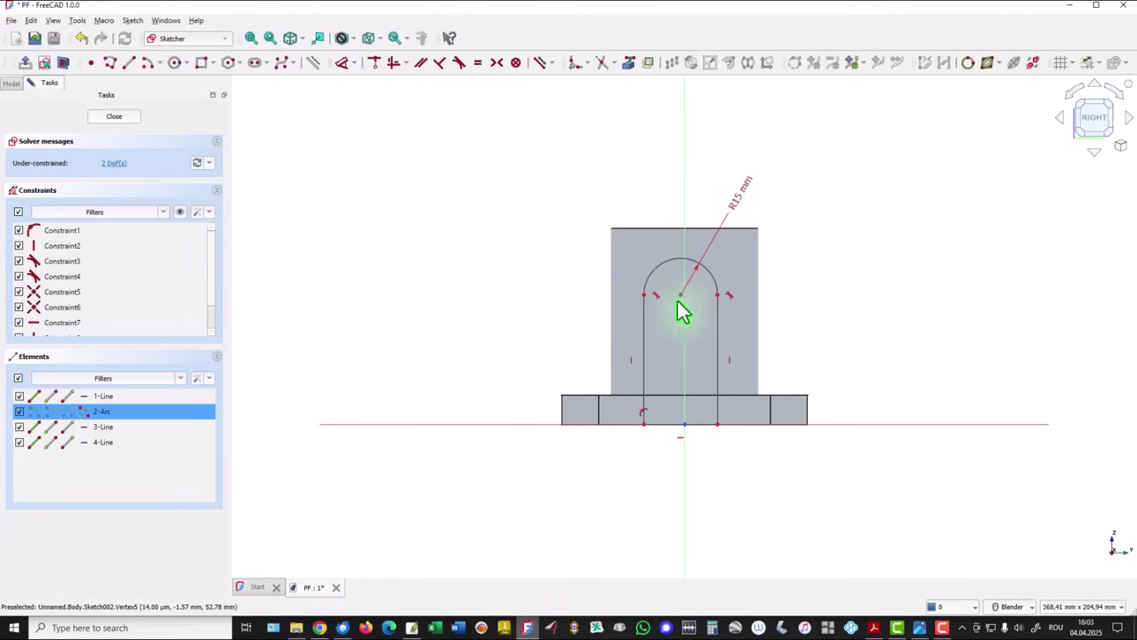
{"action": "left_click", "coordinate": [685, 424]}
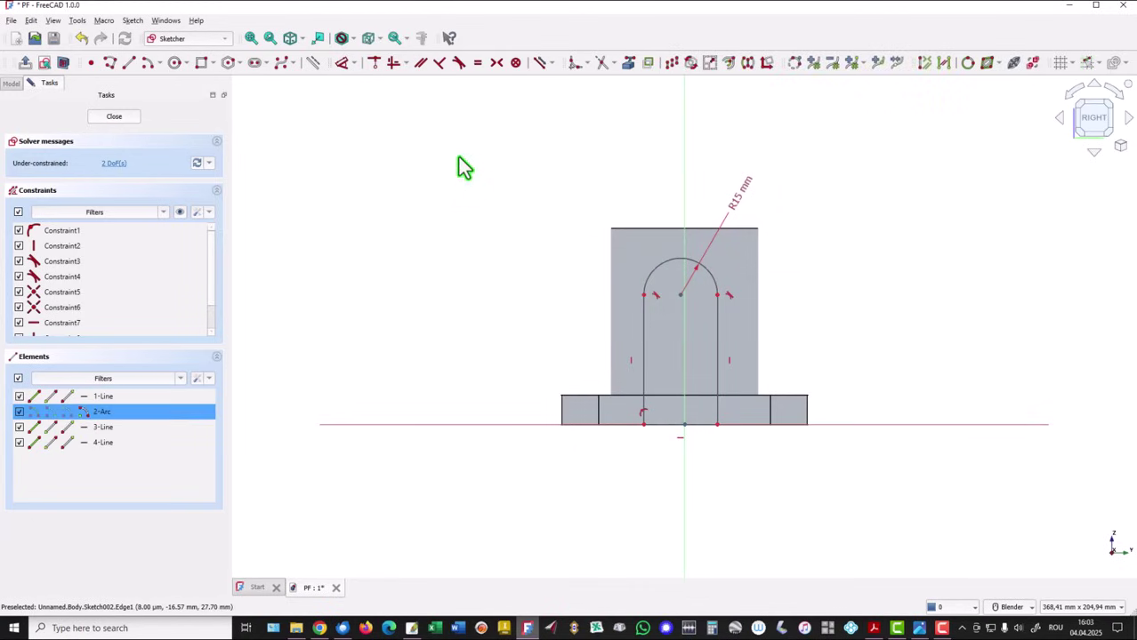
{"action": "left_click", "coordinate": [392, 67]}
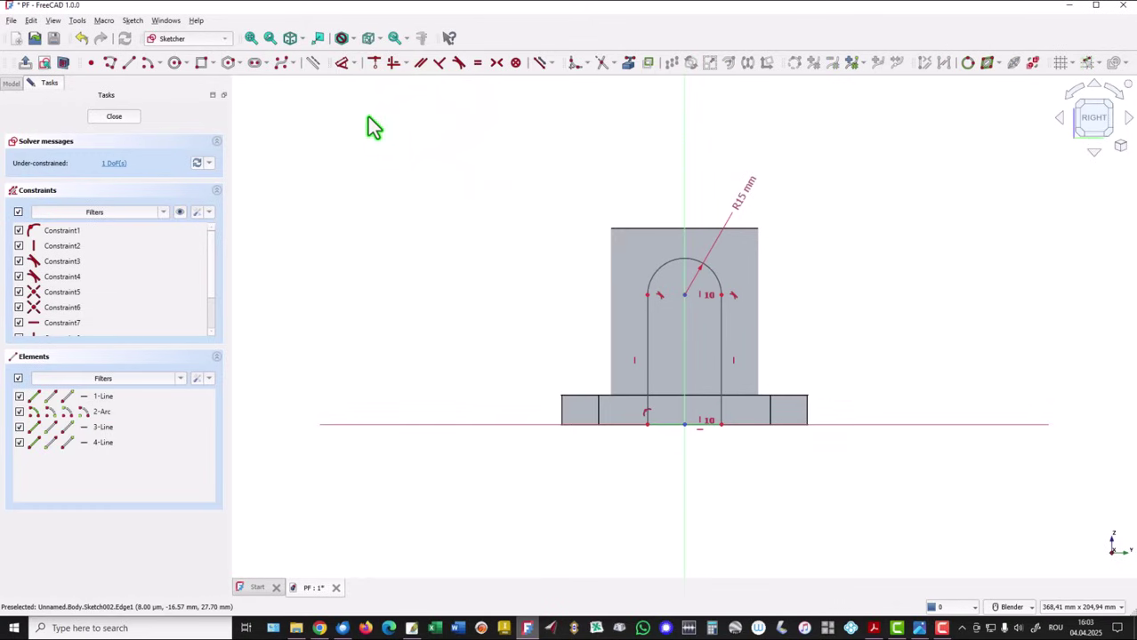
Set the distance from the arc centre to the profile's base line to 42 mm and close the sketch
{"action": "left_click", "coordinate": [344, 64]}
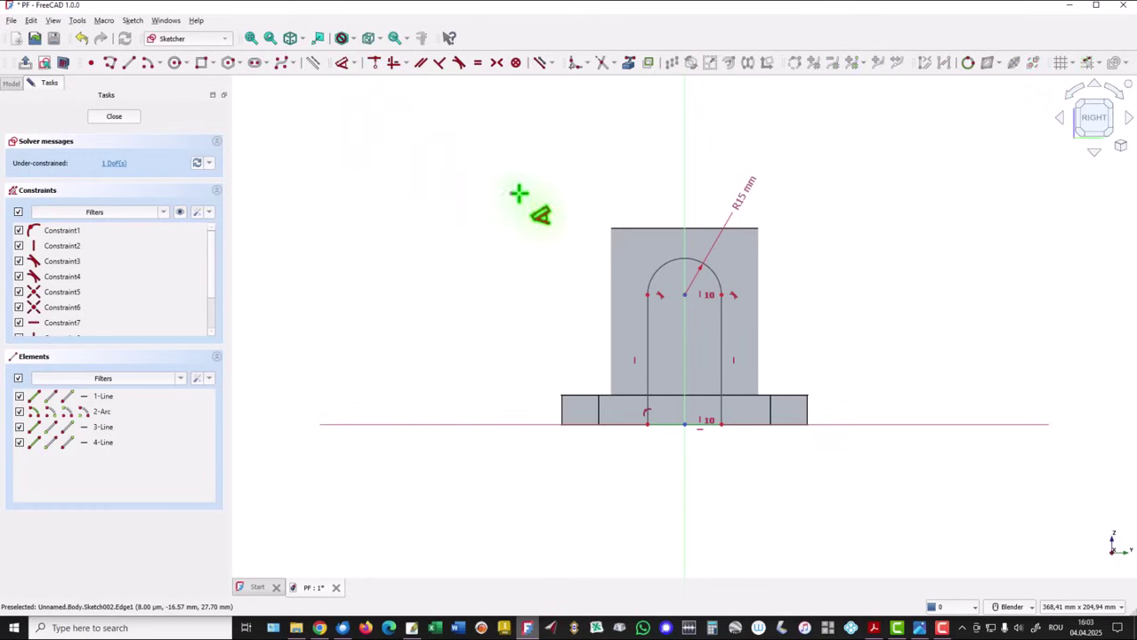
{"action": "left_click", "coordinate": [683, 295]}
{"action": "left_click_drag", "start_coordinate": [667, 427], "coordinate": [497, 372]}
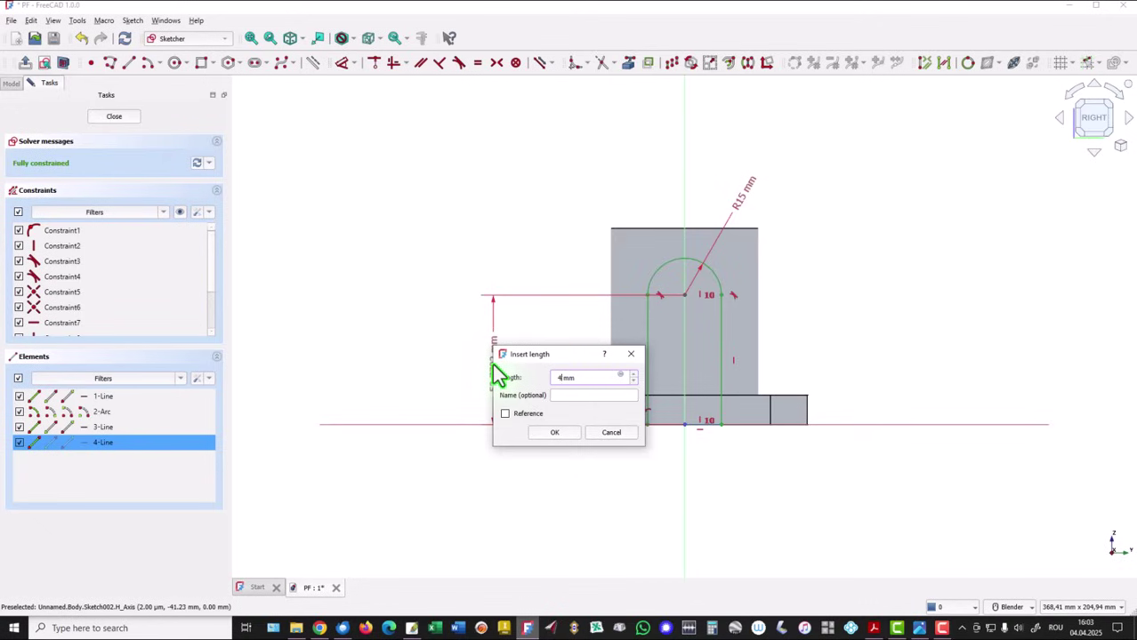
{"action": "type", "text": "42"}
{"action": "key", "text": "Return"}
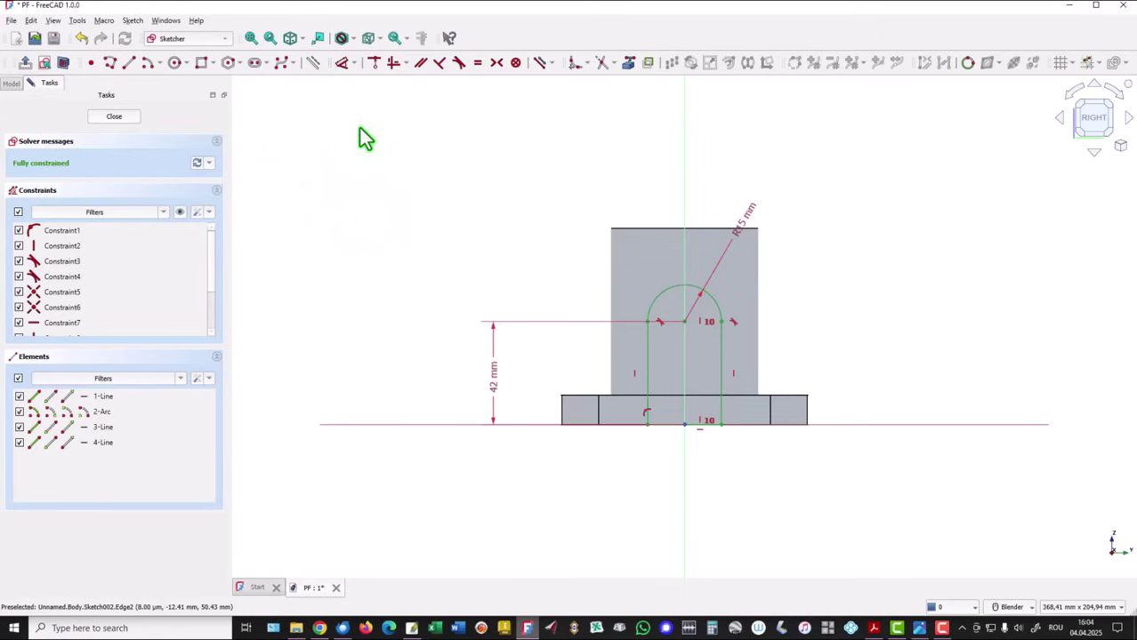
{"action": "left_click", "coordinate": [131, 115]}
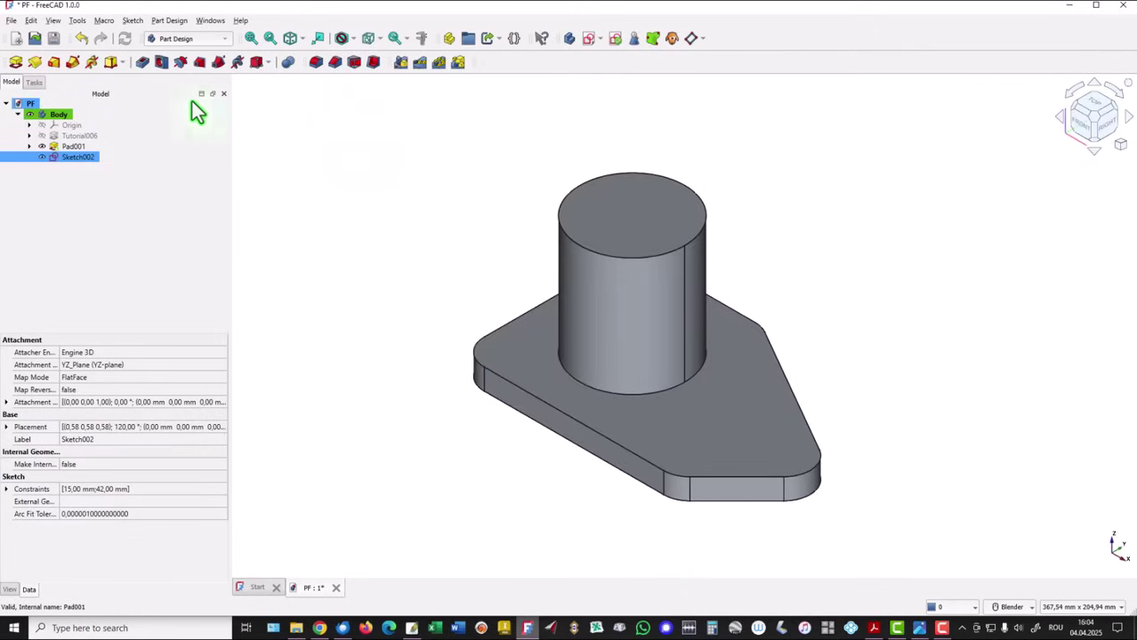
Pad the arch sketch 45 mm to form the side lug on the cylindrical boss
{"action": "left_click", "coordinate": [15, 62]}
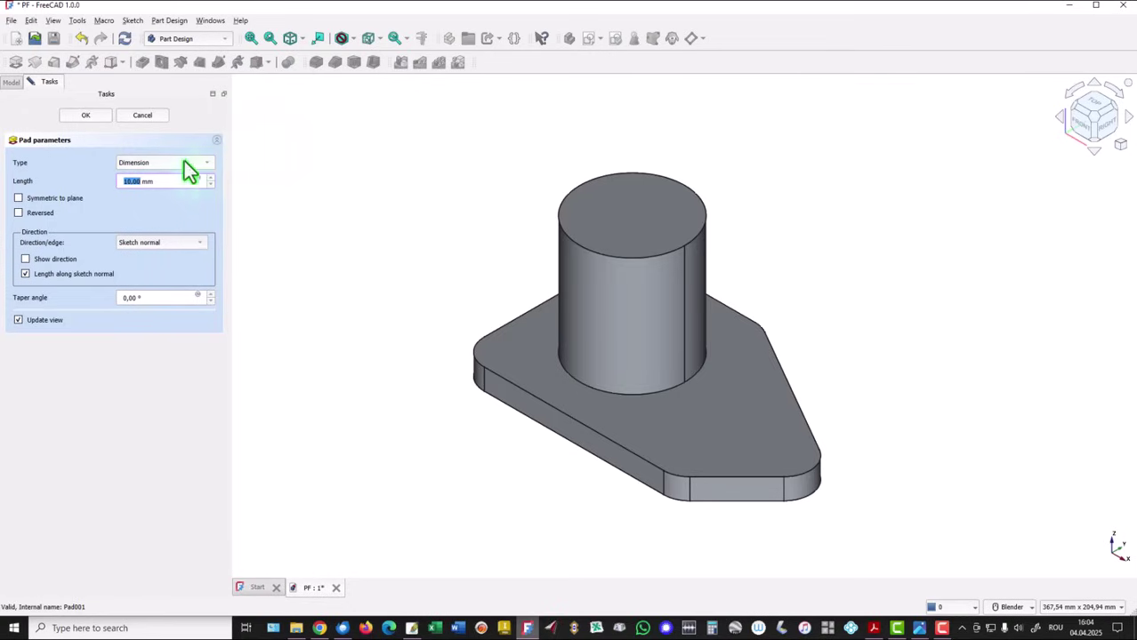
{"action": "triple_click", "coordinate": [140, 182]}
{"action": "type", "text": "45"}
{"action": "key", "text": "Tab"}
{"action": "key", "text": "space"}
{"action": "left_click", "coordinate": [103, 116]}
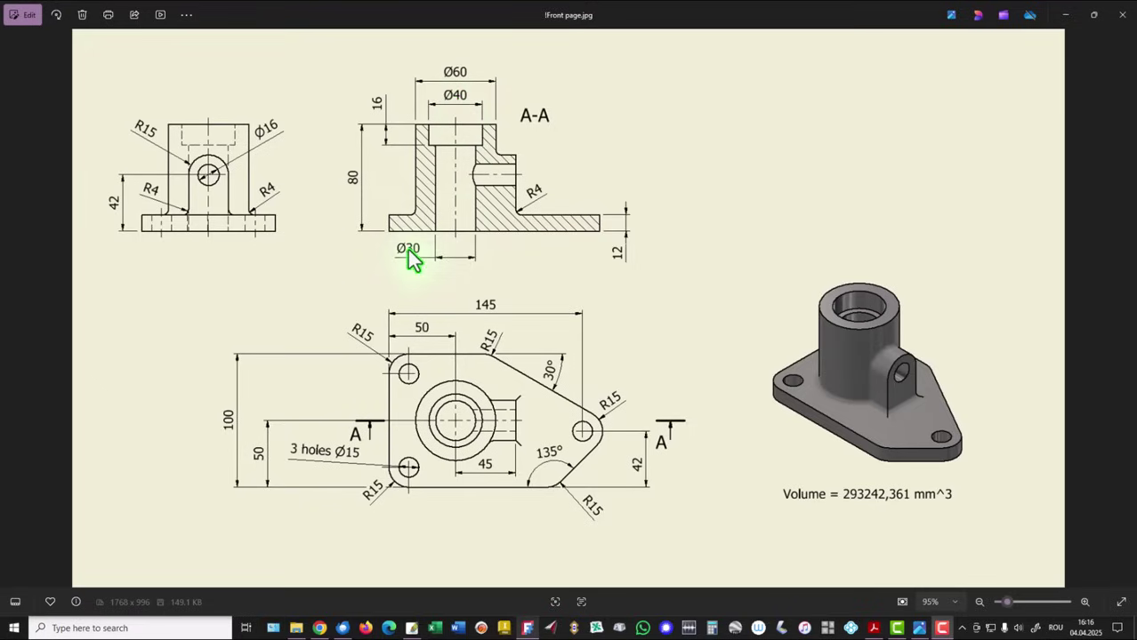
Switch back to FreeCAD and start a sectioned sketch on the YZ-plane, linking the cylinder's top edge as external geometry
{"action": "key", "text": "alt+Tab"}
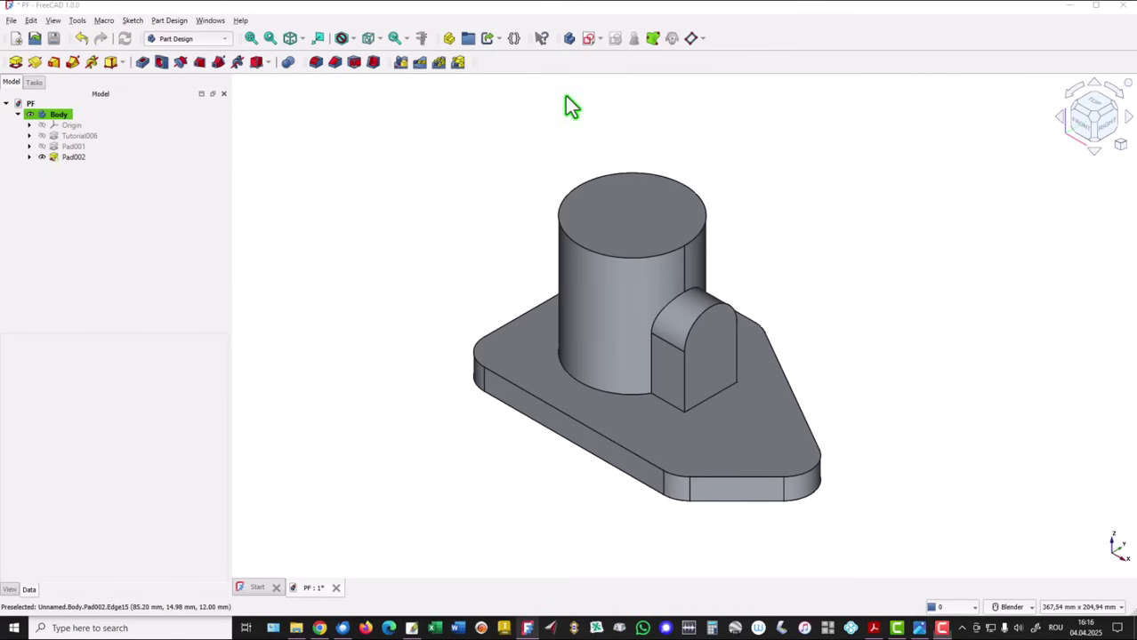
{"action": "left_click", "coordinate": [588, 37]}
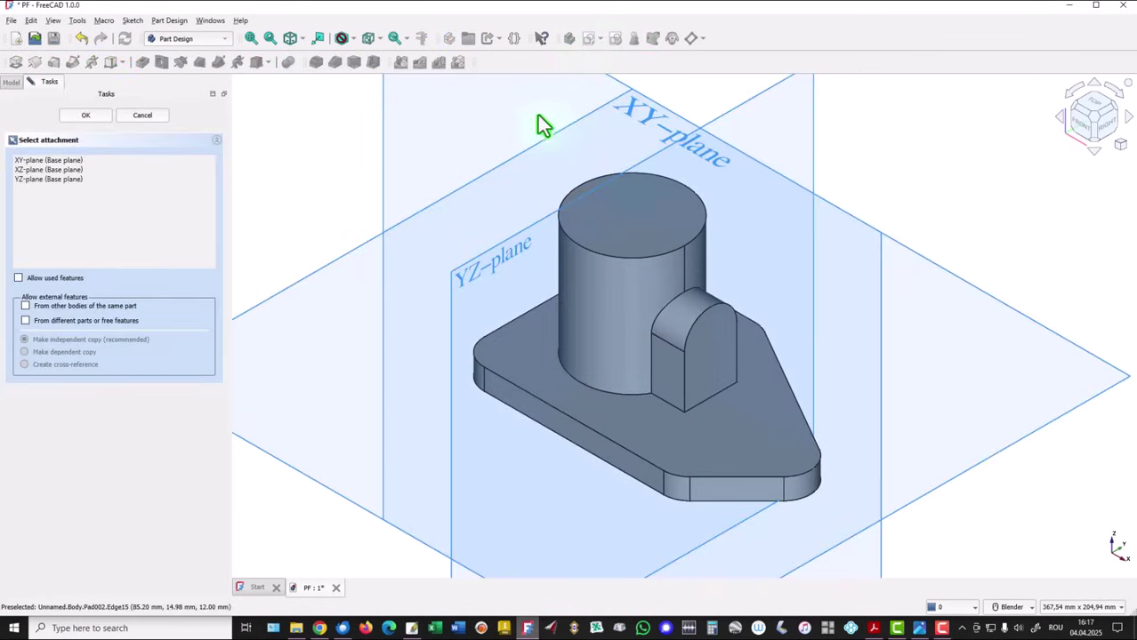
{"action": "left_click", "coordinate": [500, 257]}
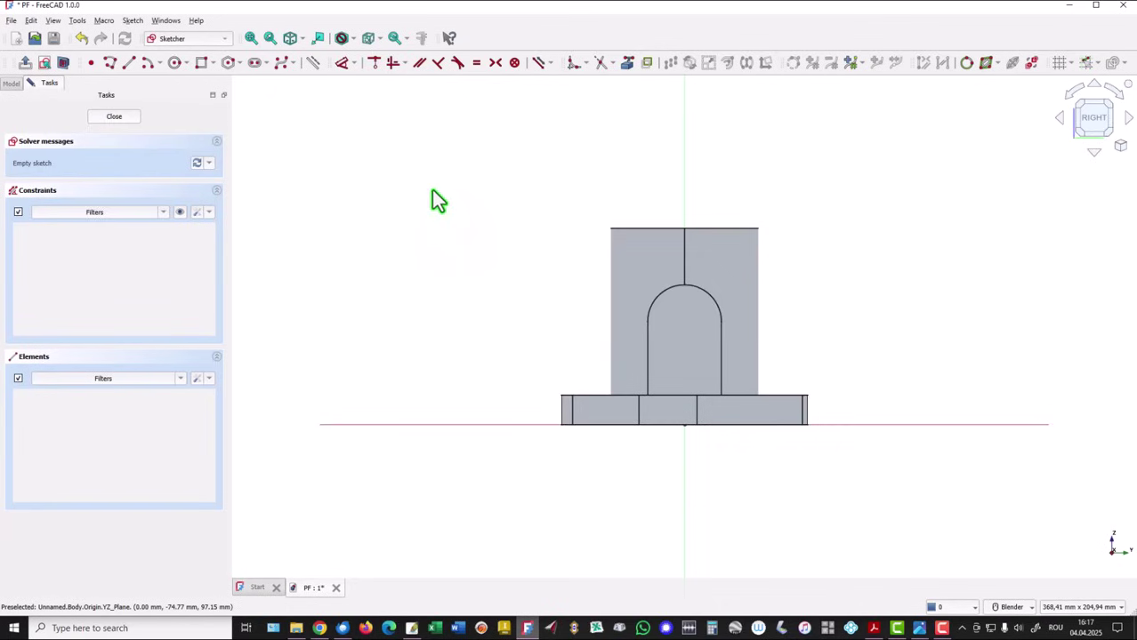
{"action": "left_click", "coordinate": [63, 63]}
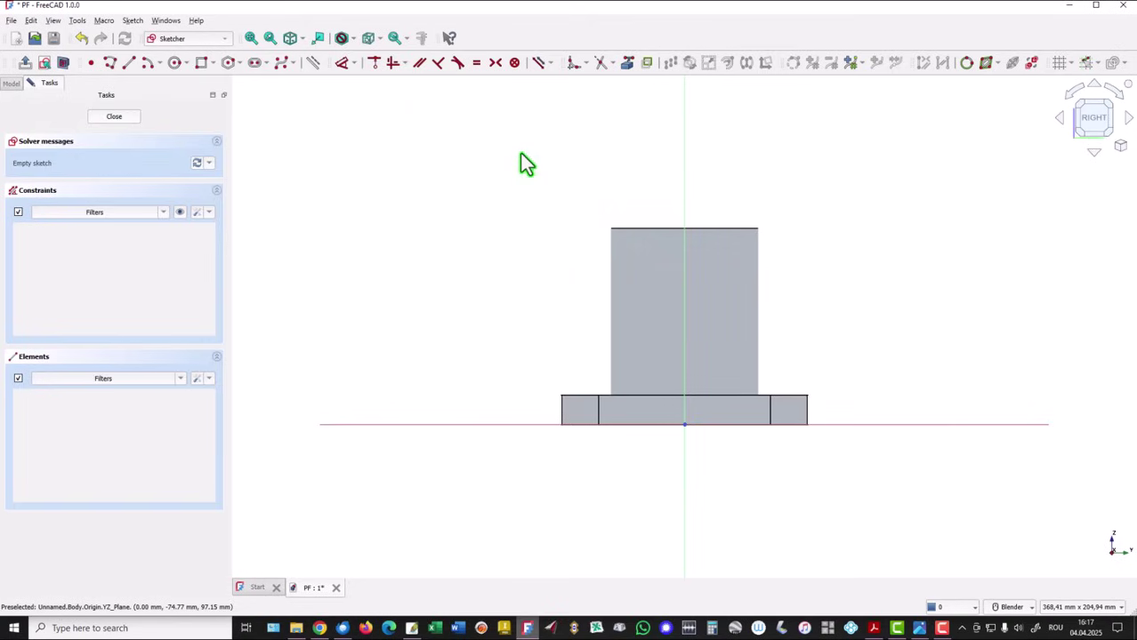
{"action": "left_click", "coordinate": [626, 64]}
{"action": "left_click", "coordinate": [646, 229]}
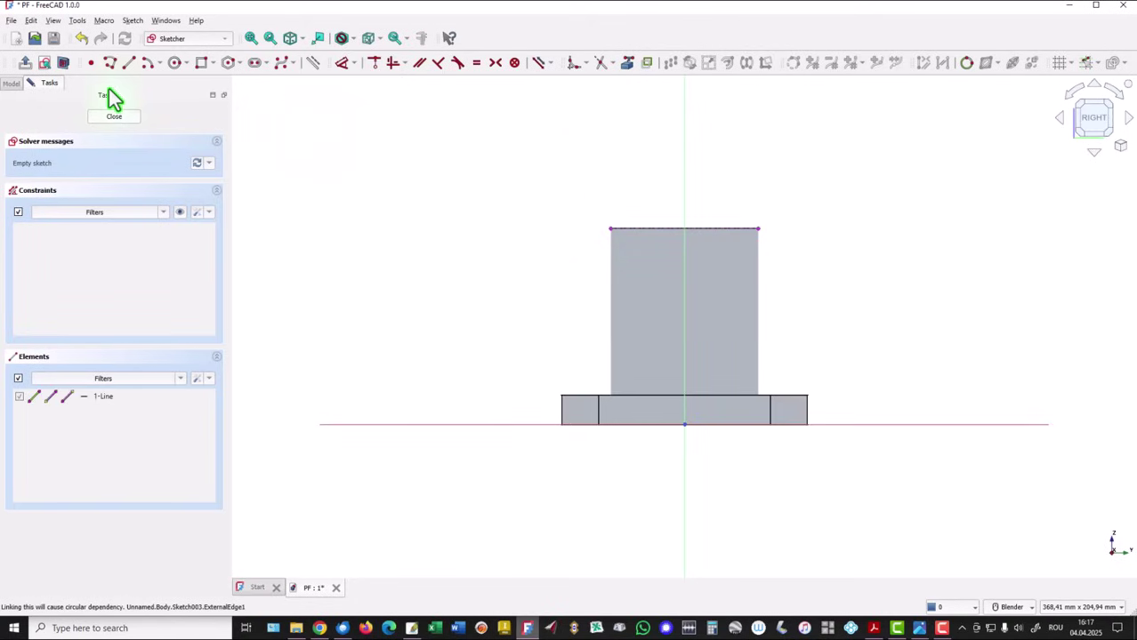
Draw an open stepped half-profile polyline from the top edge's midpoint to the sketch origin, about 21 mm wide above the step and 12 mm below
{"action": "left_click", "coordinate": [110, 64]}
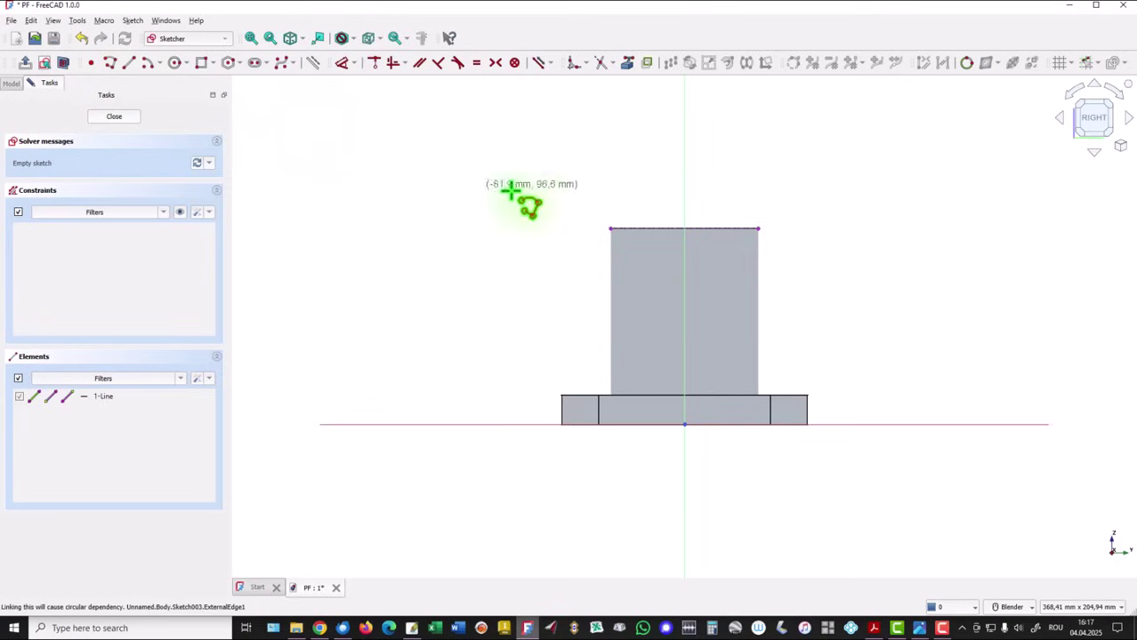
{"action": "left_click", "coordinate": [685, 227]}
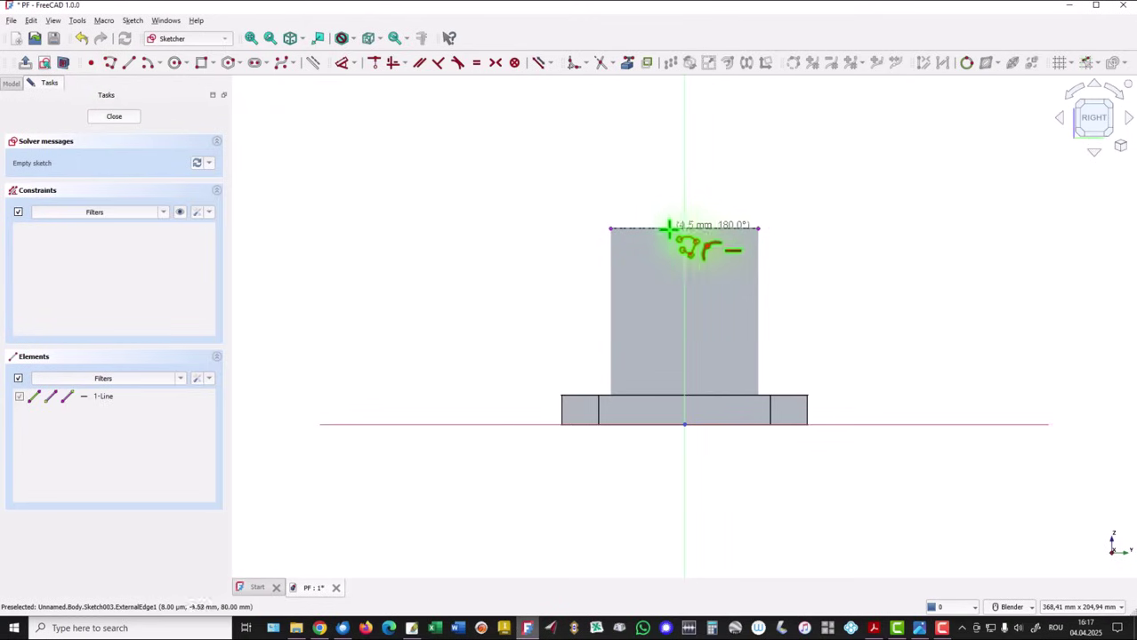
{"action": "left_click", "coordinate": [632, 227]}
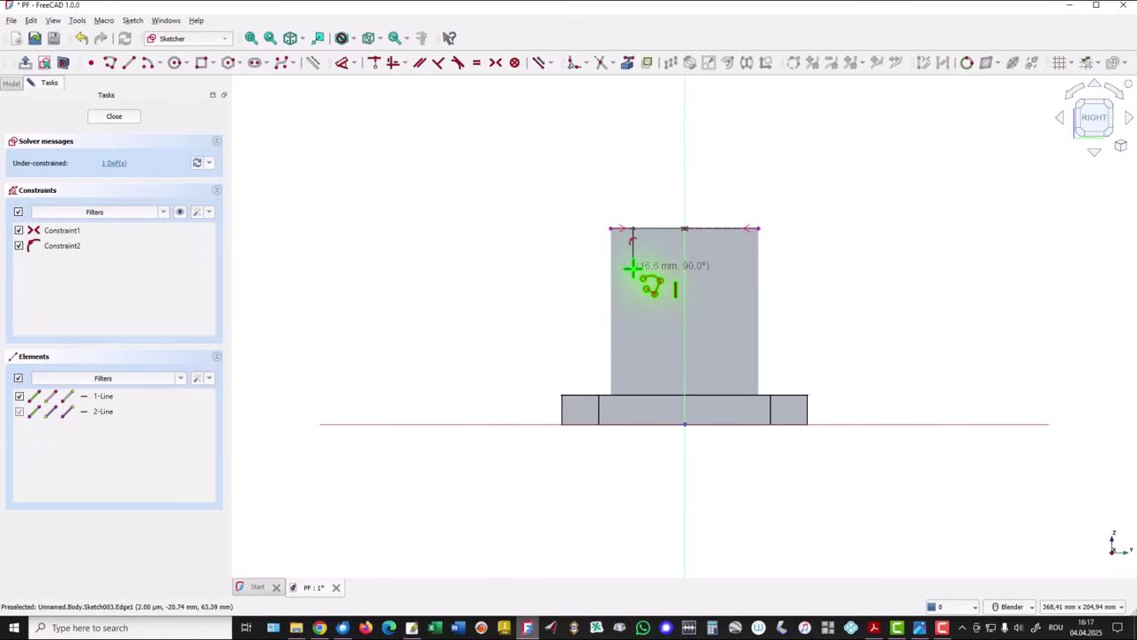
{"action": "left_click", "coordinate": [632, 267]}
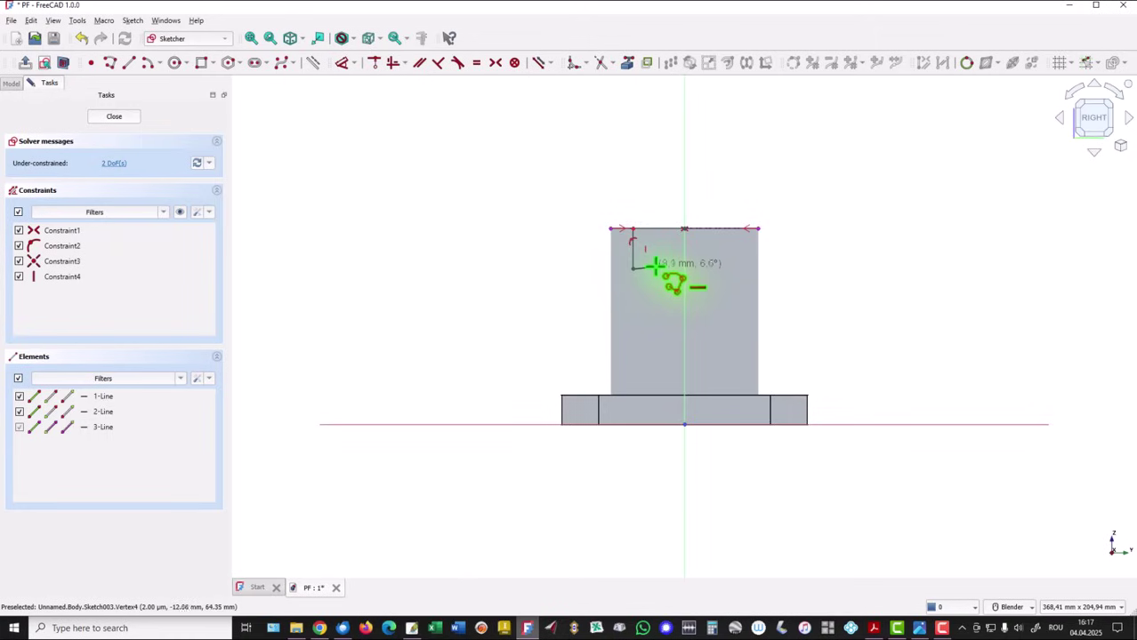
{"action": "left_click", "coordinate": [657, 268]}
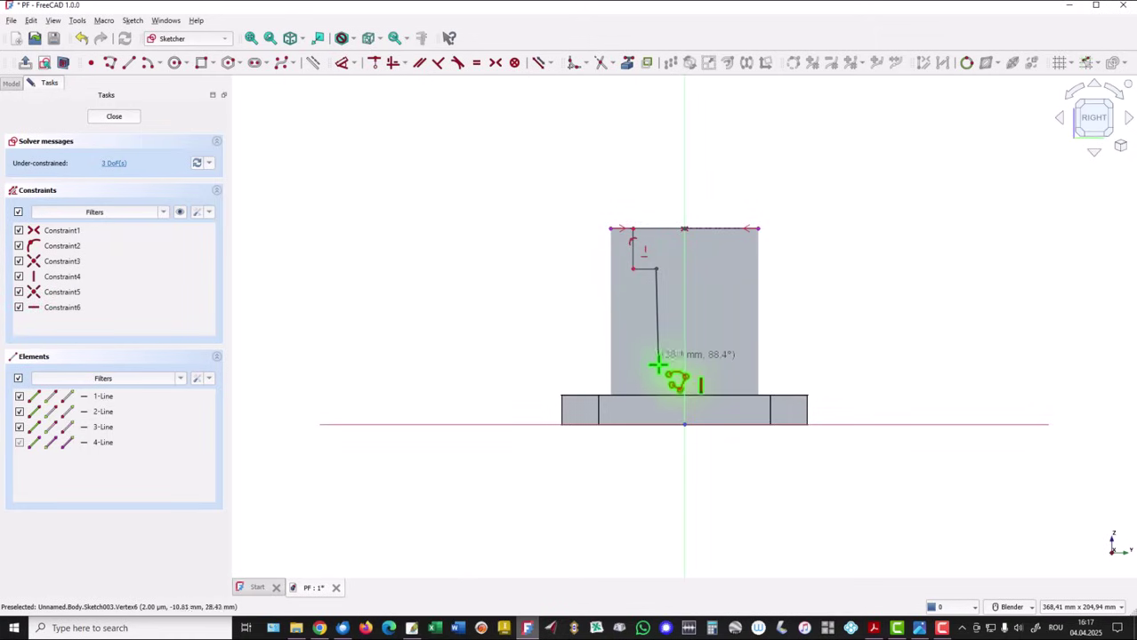
{"action": "left_click", "coordinate": [657, 425]}
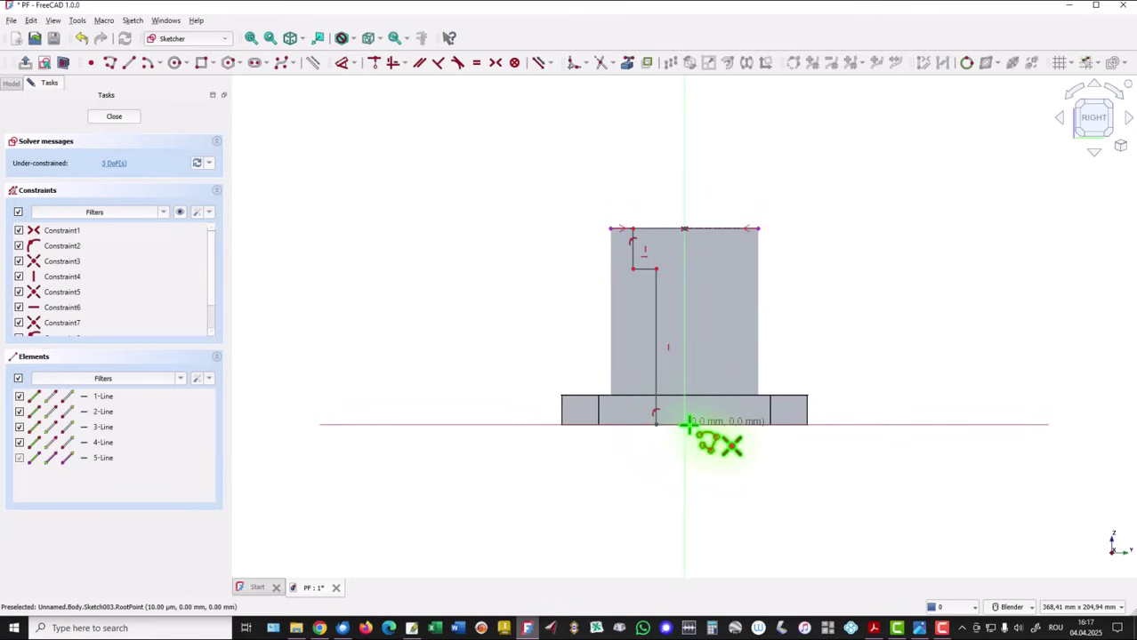
{"action": "left_click", "coordinate": [684, 426]}
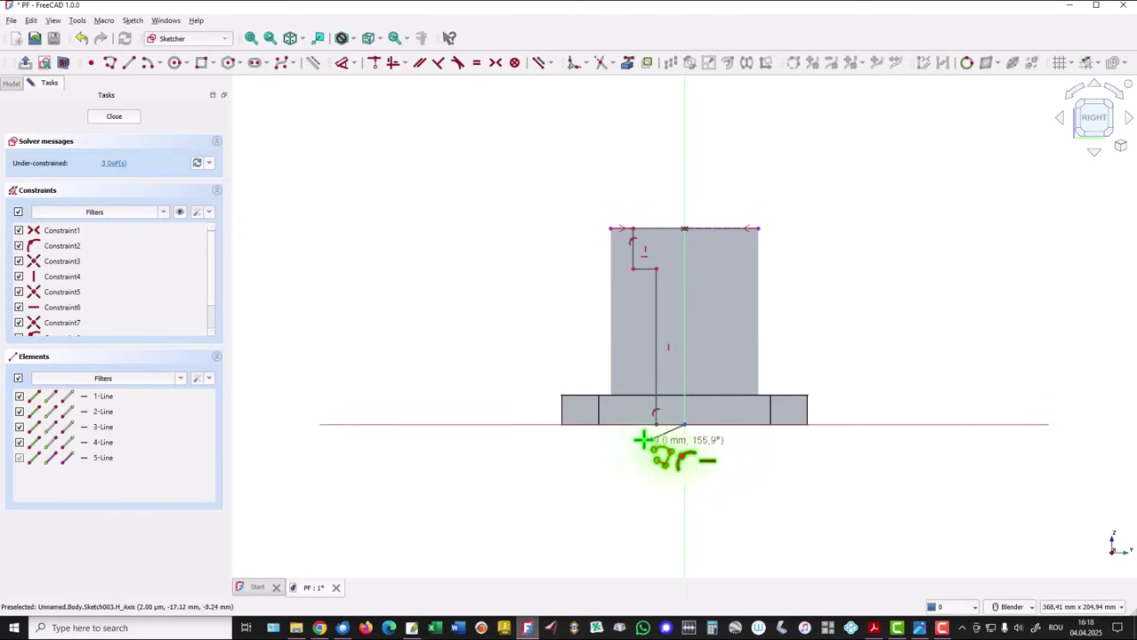
{"action": "left_click", "coordinate": [656, 425]}
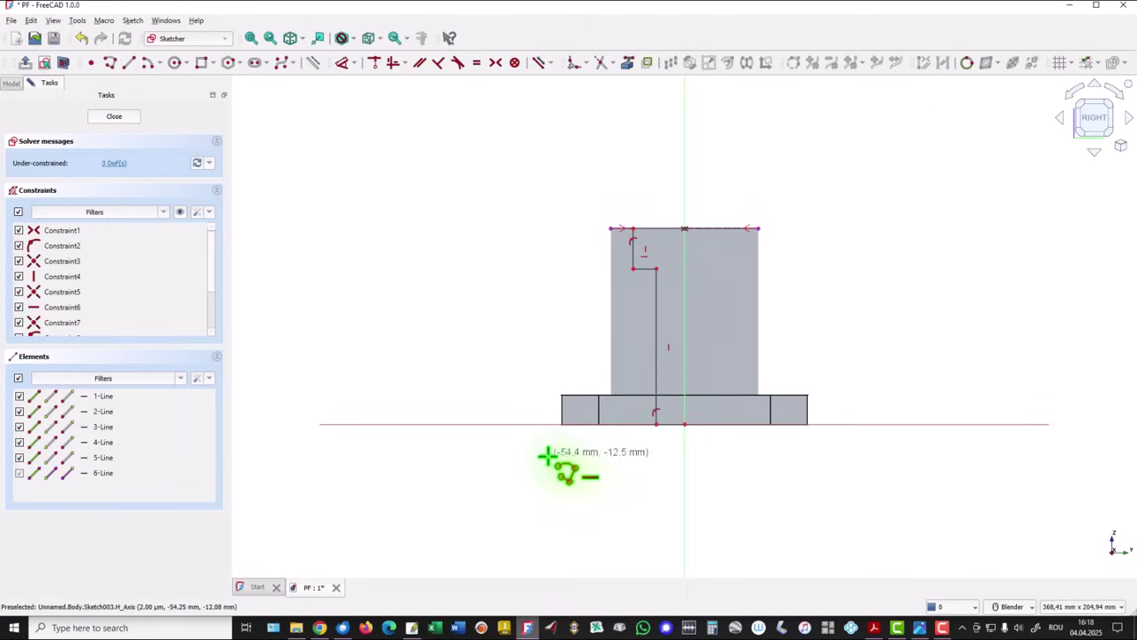
{"action": "right_click", "coordinate": [483, 350]}
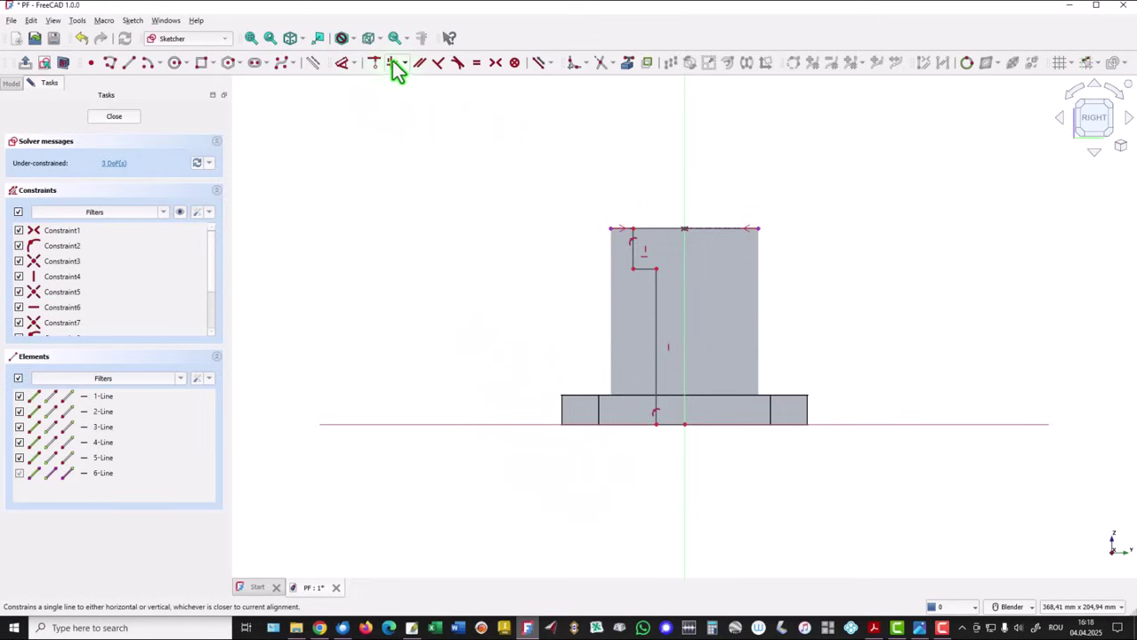
Set the distance from the profile's upper vertical line to the vertical axis to 40/2 mm
{"action": "left_click", "coordinate": [345, 67]}
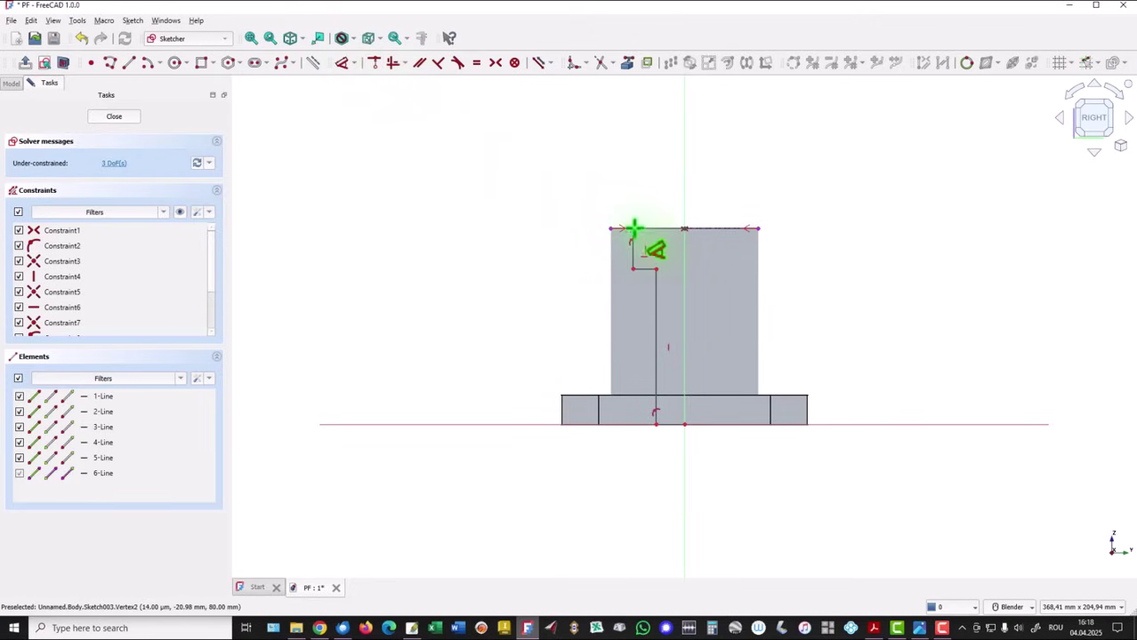
{"action": "left_click", "coordinate": [630, 253]}
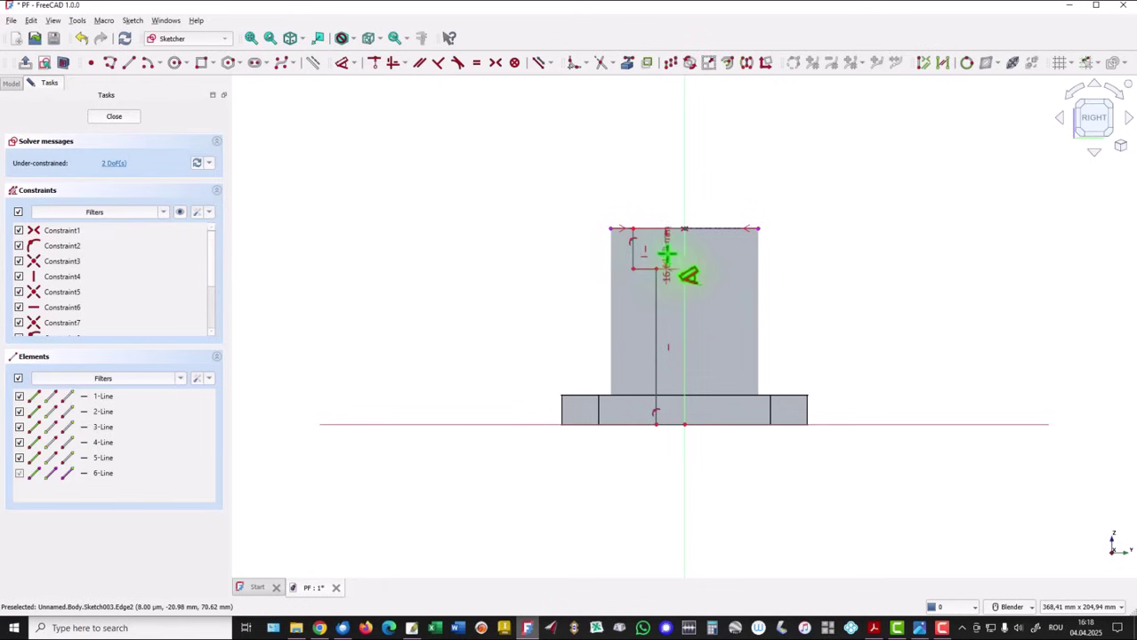
{"action": "left_click", "coordinate": [683, 262]}
{"action": "left_click", "coordinate": [659, 182]}
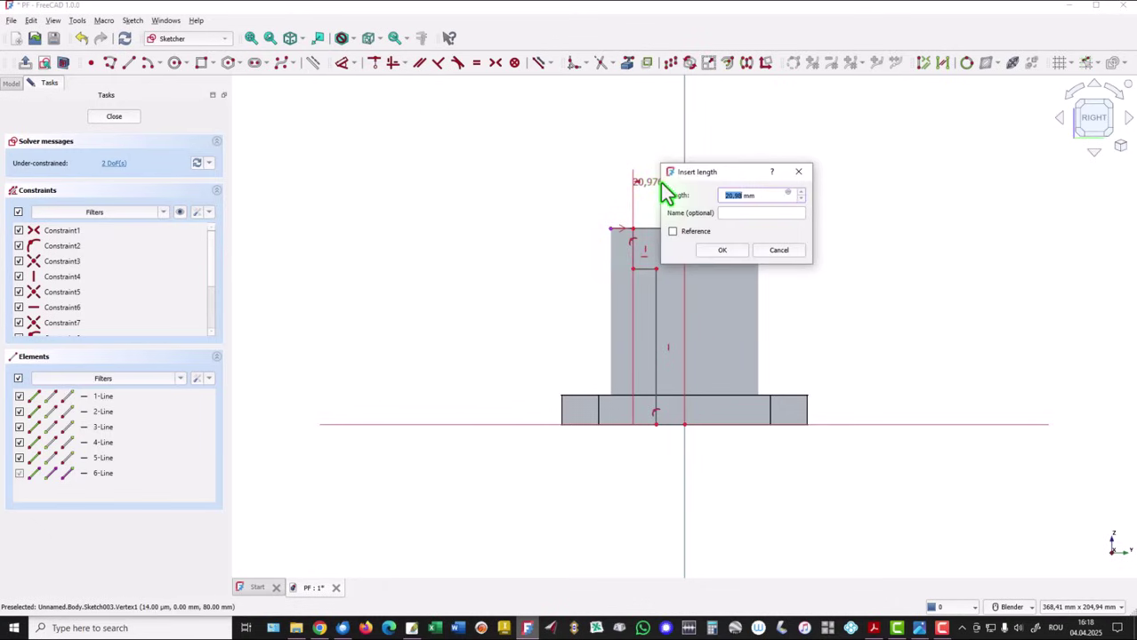
{"action": "type", "text": "40/2"}
{"action": "key", "text": "Return"}
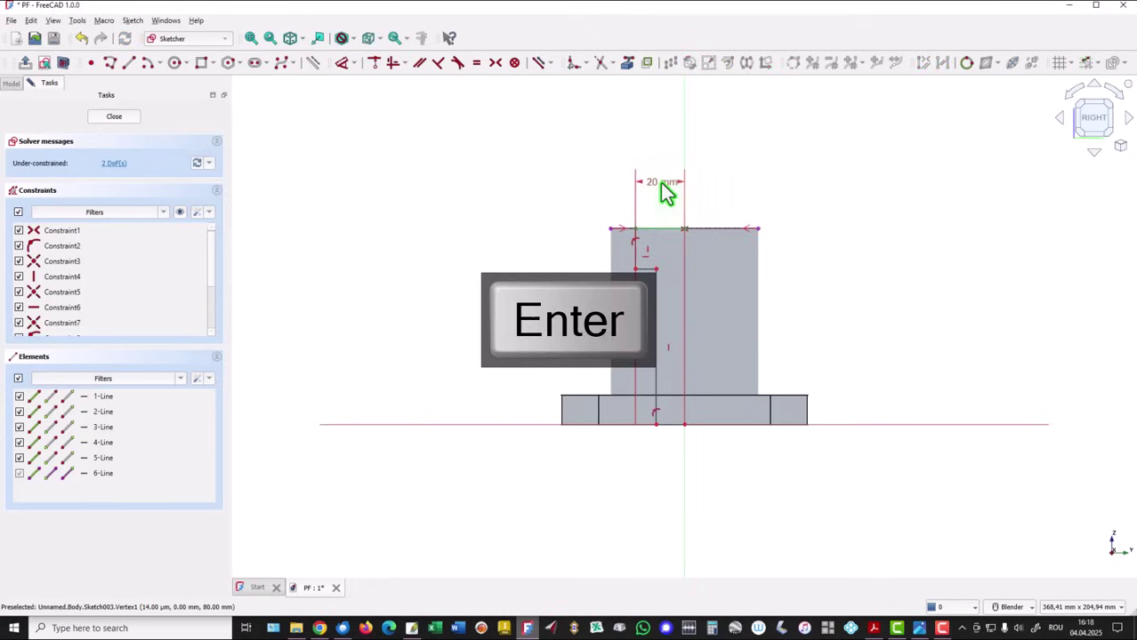
Set the distance from the profile's lower vertical line to the vertical axis to 30/2 mm
{"action": "left_click", "coordinate": [656, 354]}
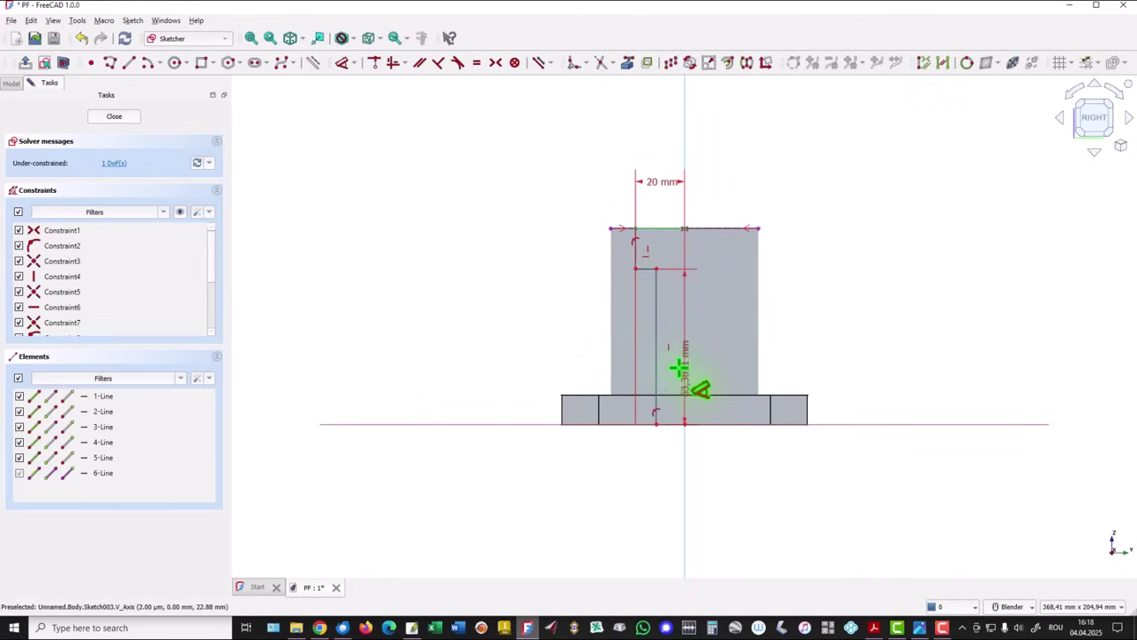
{"action": "left_click", "coordinate": [626, 459]}
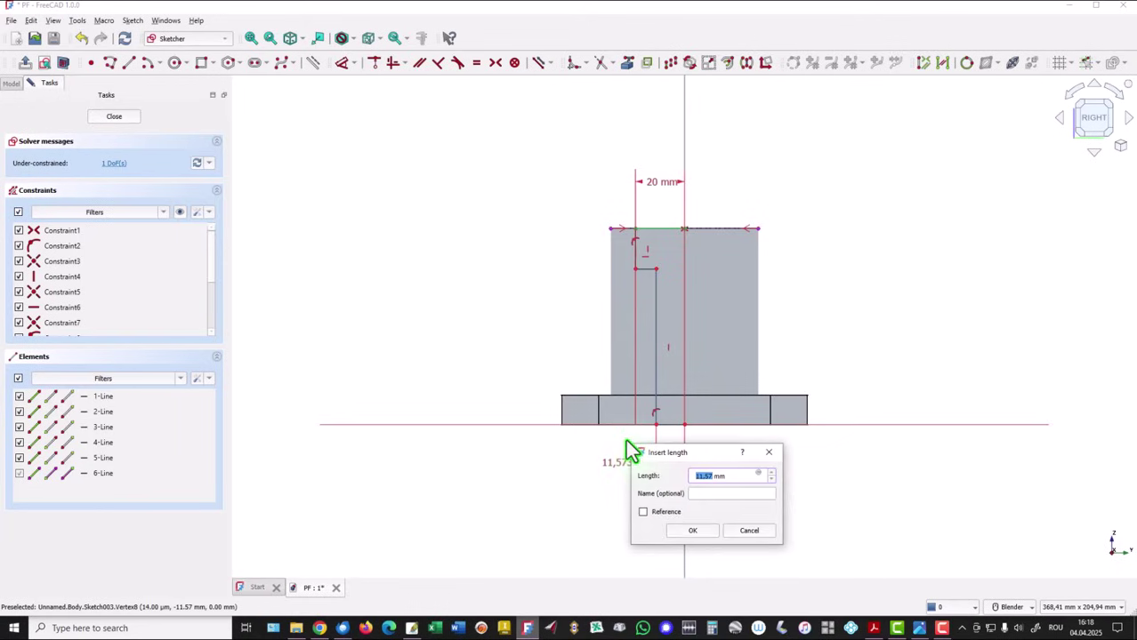
{"action": "type", "text": "30/2"}
{"action": "key", "text": "Return"}
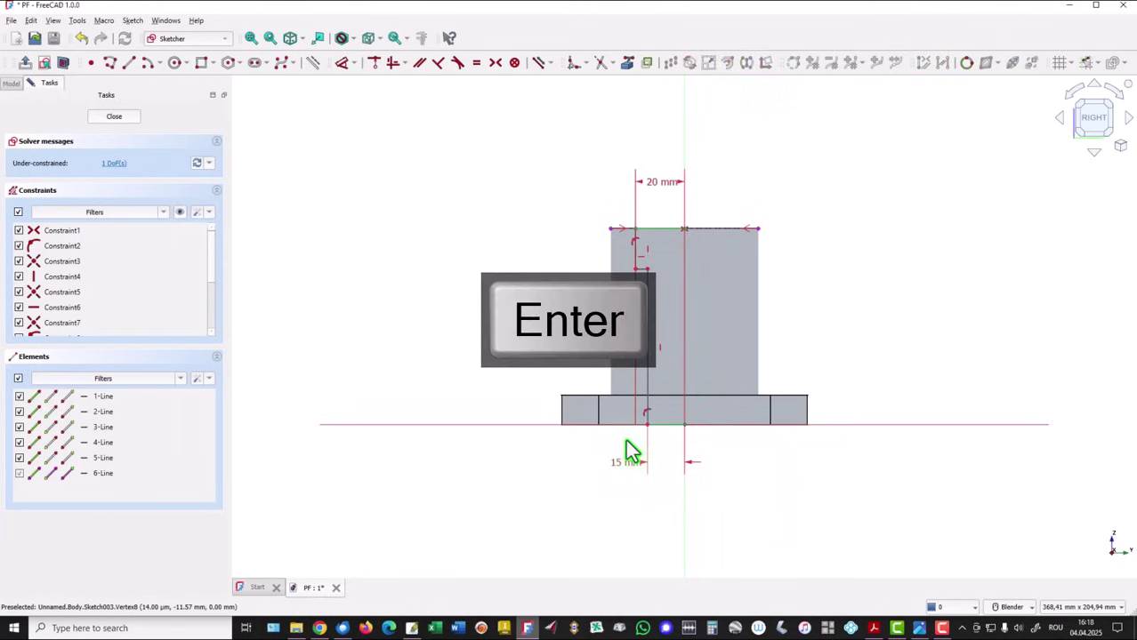
Set the length of the upper vertical line, the counterbore depth, to 16 mm
{"action": "left_click", "coordinate": [635, 254]}
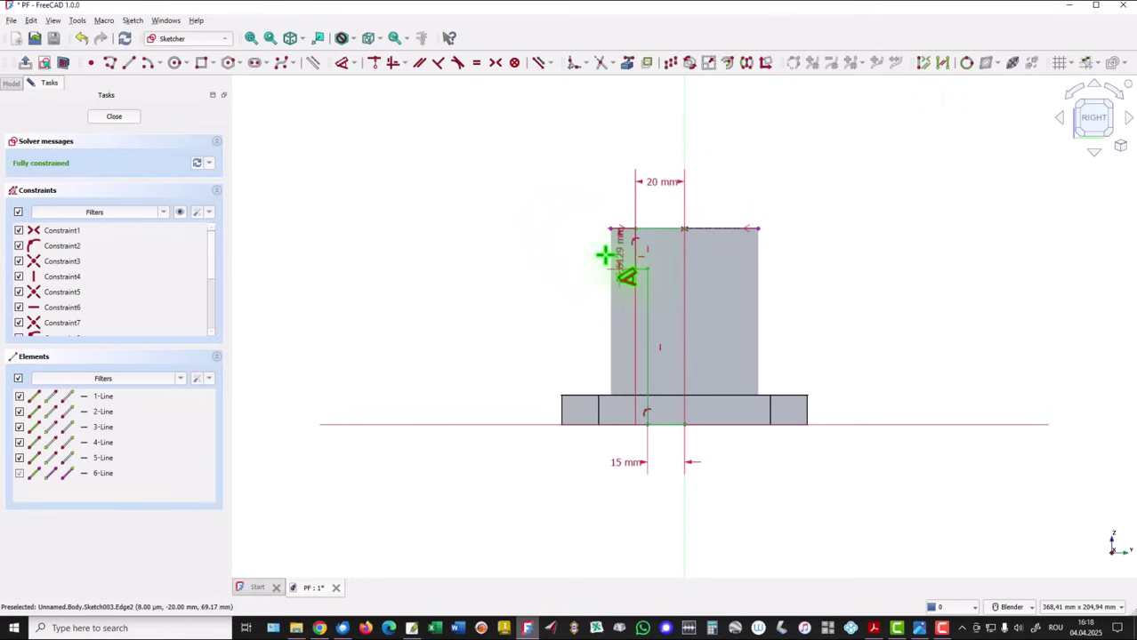
{"action": "left_click", "coordinate": [550, 258]}
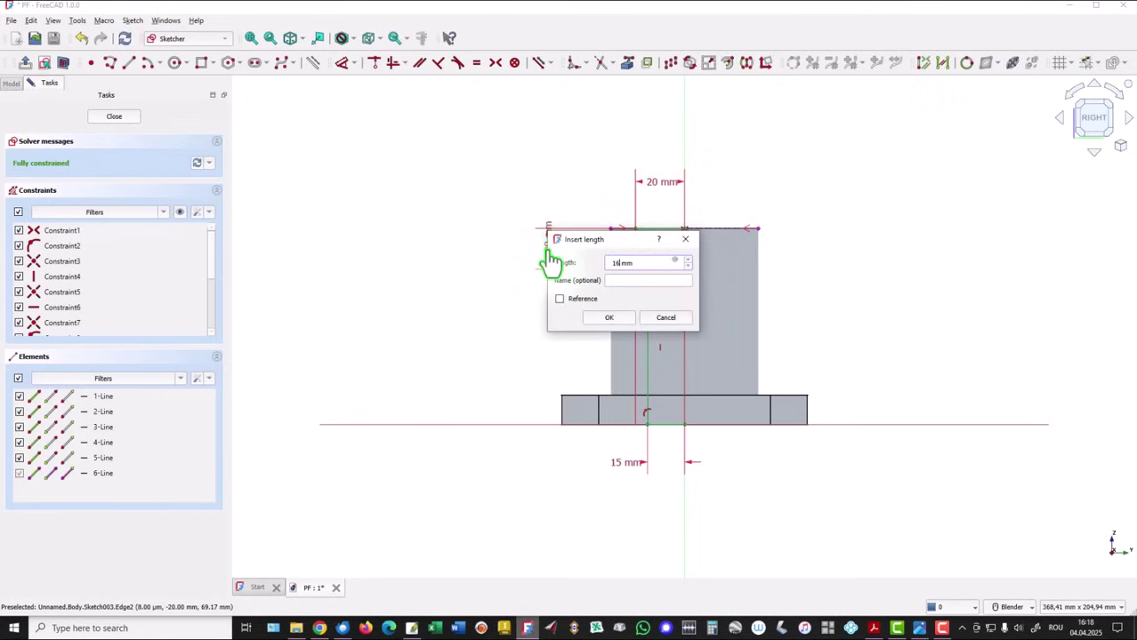
{"action": "type", "text": "16"}
{"action": "key", "text": "Return"}
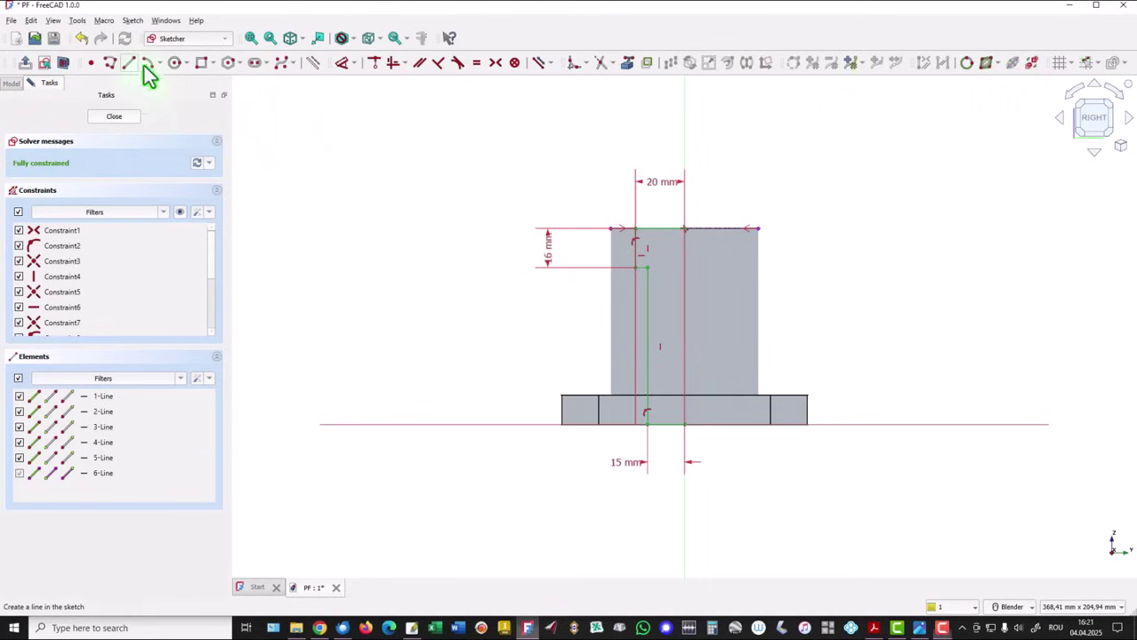
Complete the bore profile with a line along the vertical axis between the top edge's midpoint and the origin, and close the sketch
{"action": "left_click", "coordinate": [130, 63]}
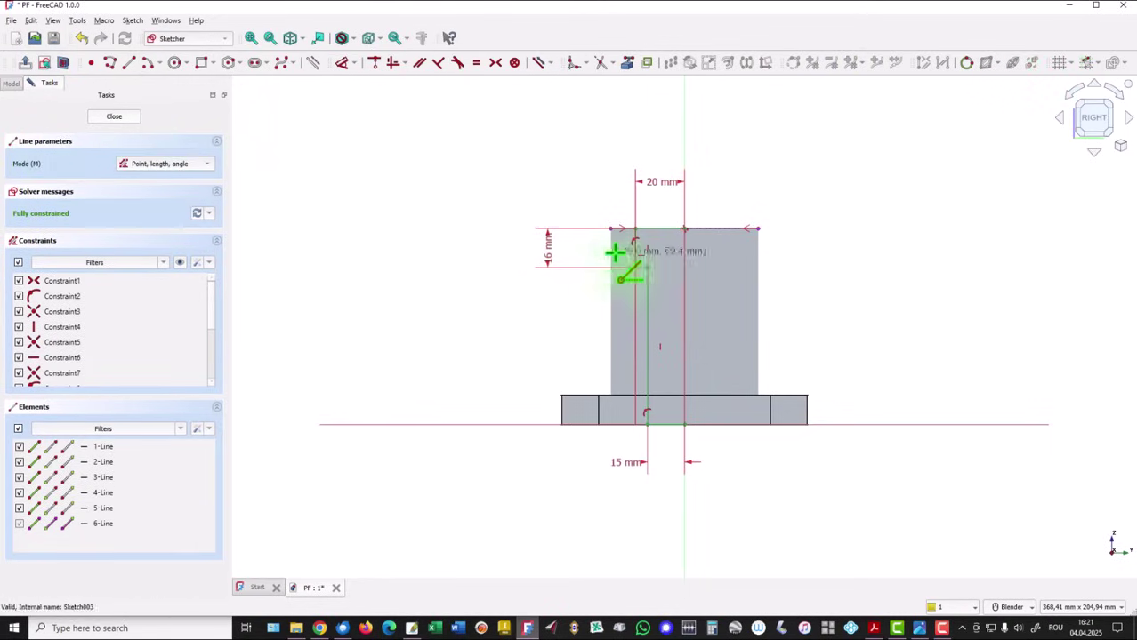
{"action": "left_click", "coordinate": [684, 228]}
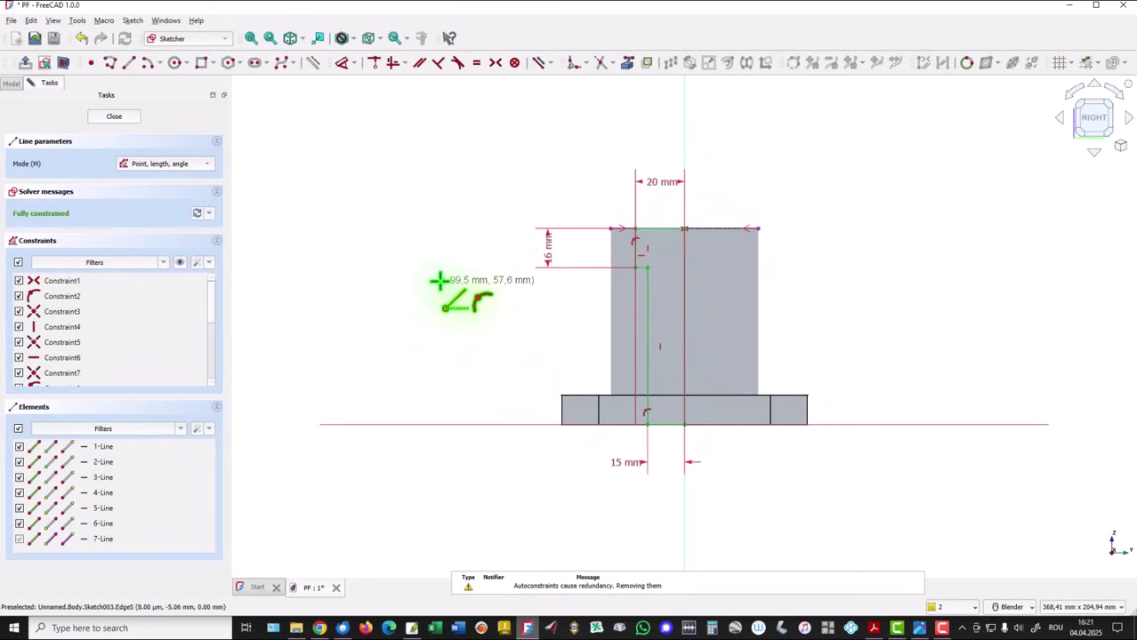
{"action": "right_click", "coordinate": [389, 179]}
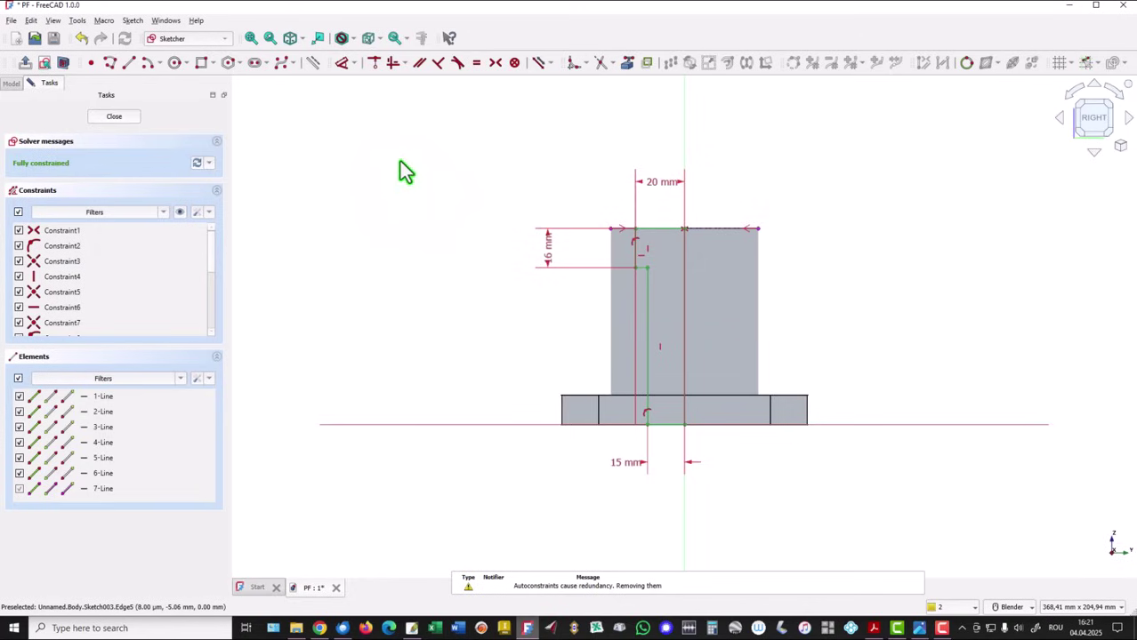
{"action": "left_click", "coordinate": [112, 116]}
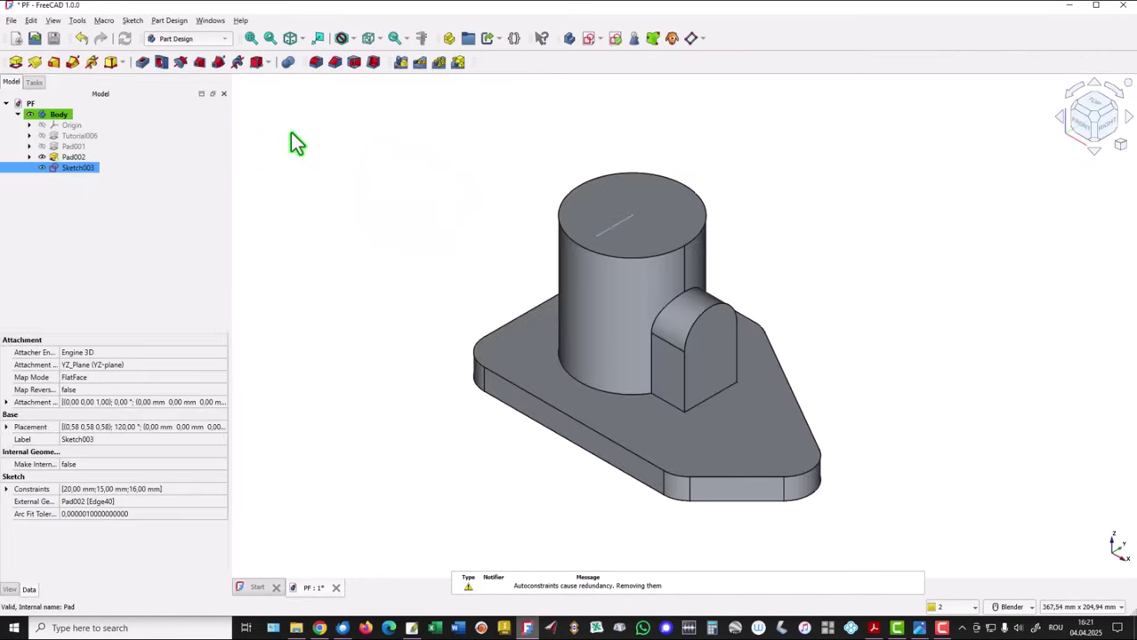
Cut the stepped bore with a Groove of the profile, 360° about the vertical sketch axis
{"action": "left_click", "coordinate": [180, 62]}
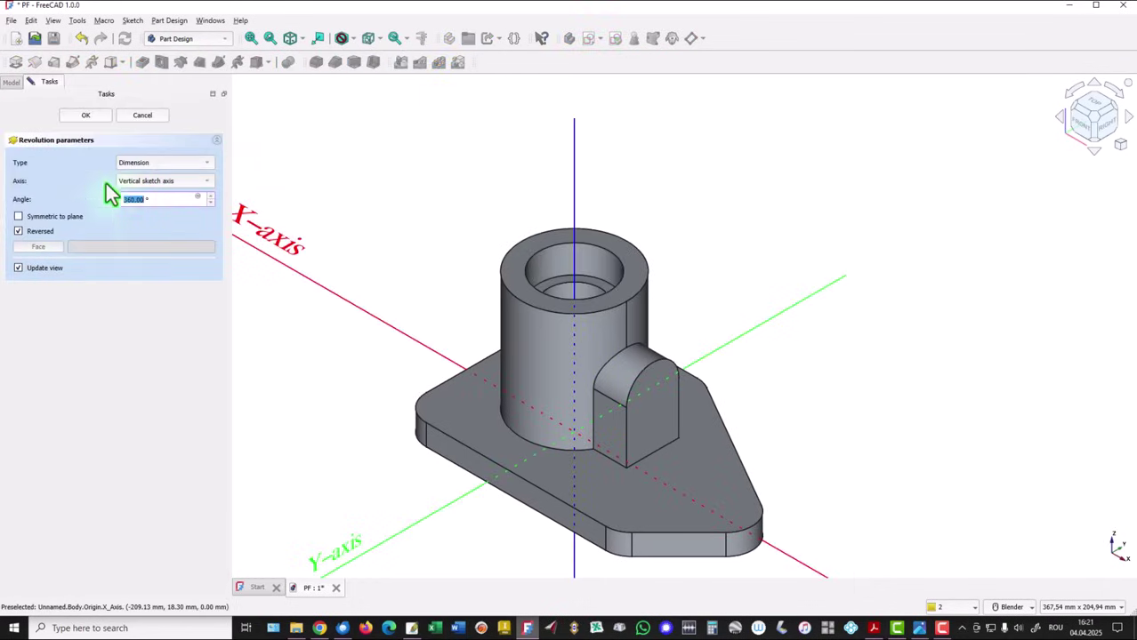
{"action": "left_click", "coordinate": [98, 117]}
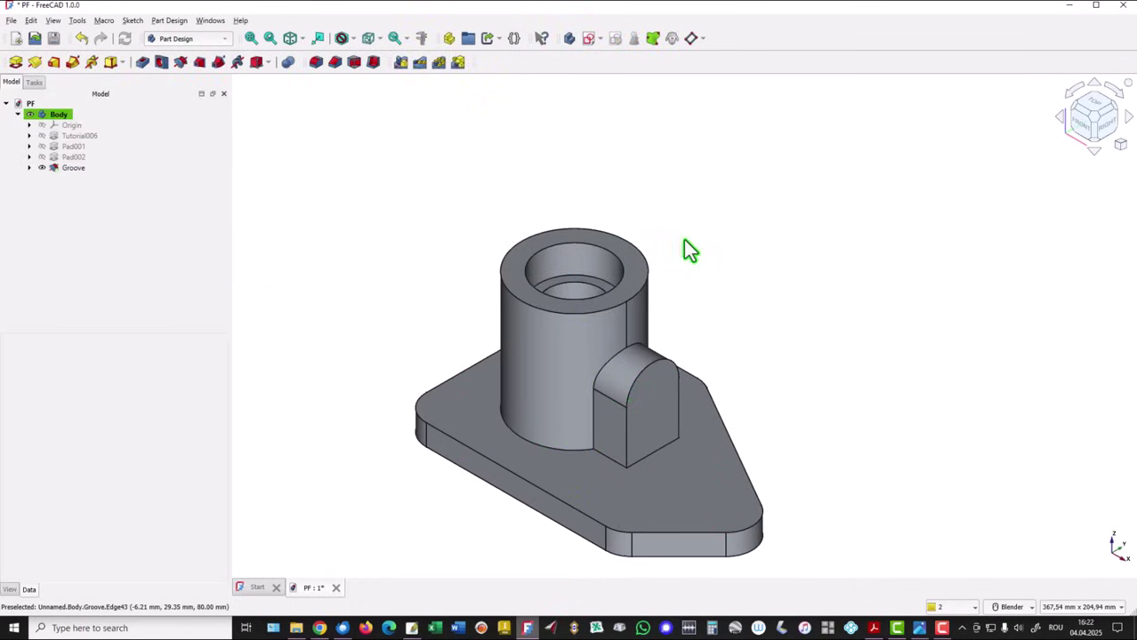
{"action": "middle_click_drag", "start_coordinate": [735, 243], "coordinate": [735, 243]}
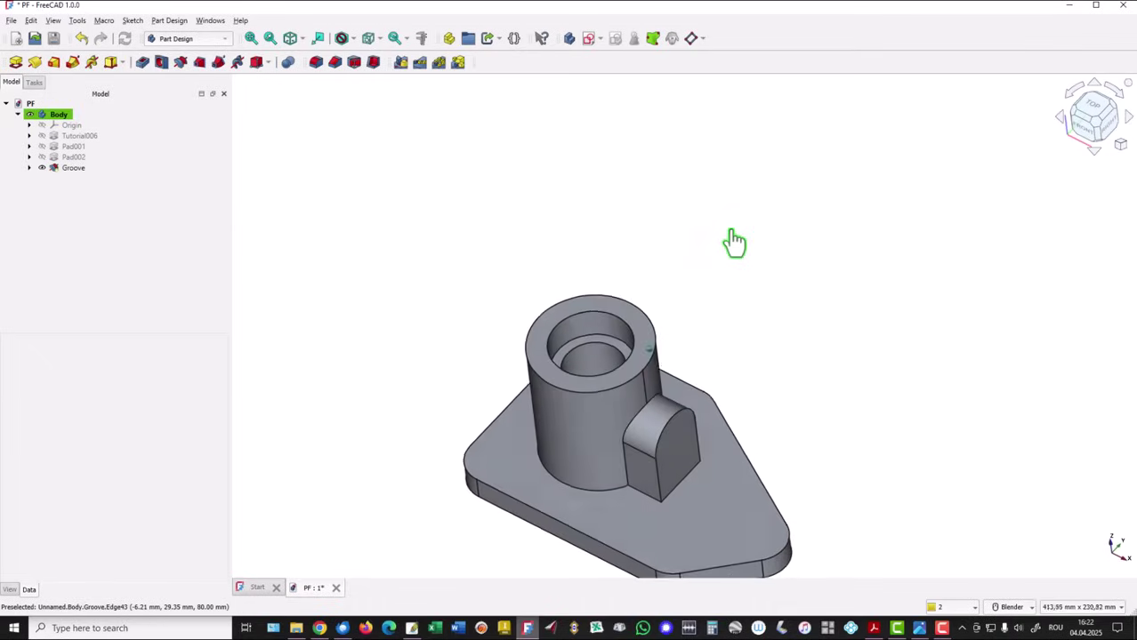
{"action": "left_click", "coordinate": [291, 40]}
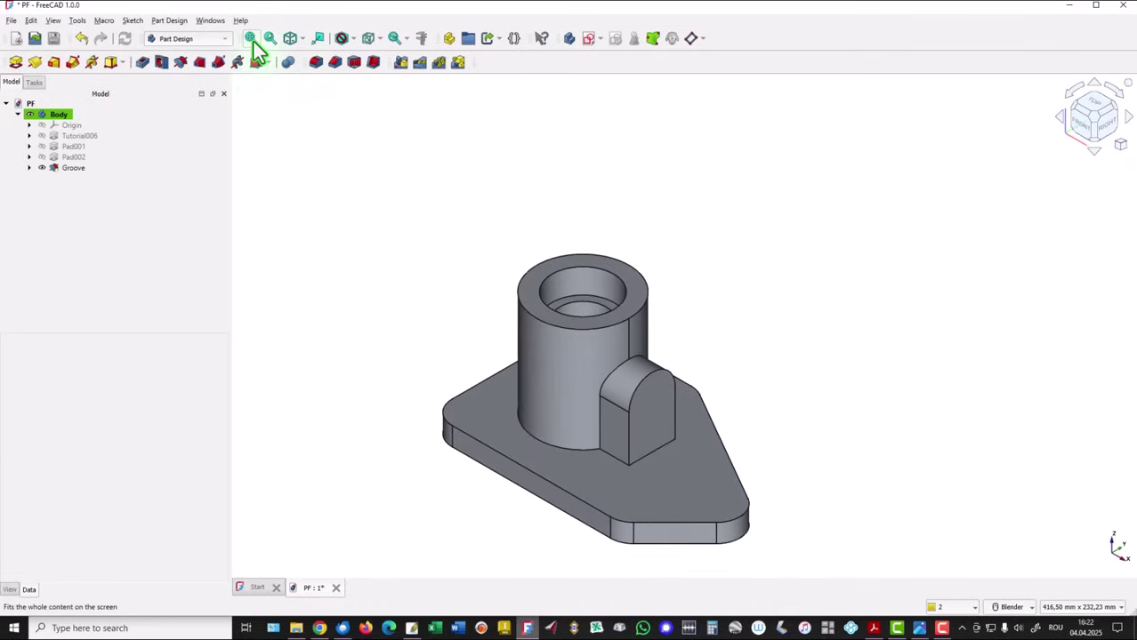
{"action": "left_click", "coordinate": [253, 40]}
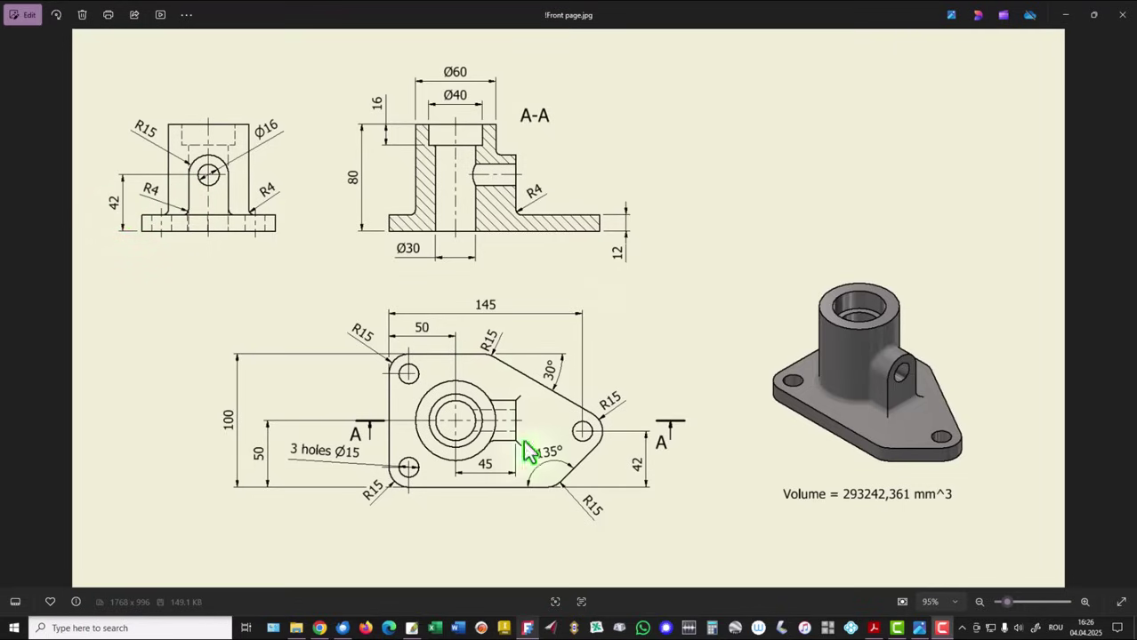
Switch back to FreeCAD and start a sketch on the flat end face of the arched side lug
{"action": "key", "text": "alt+Tab"}
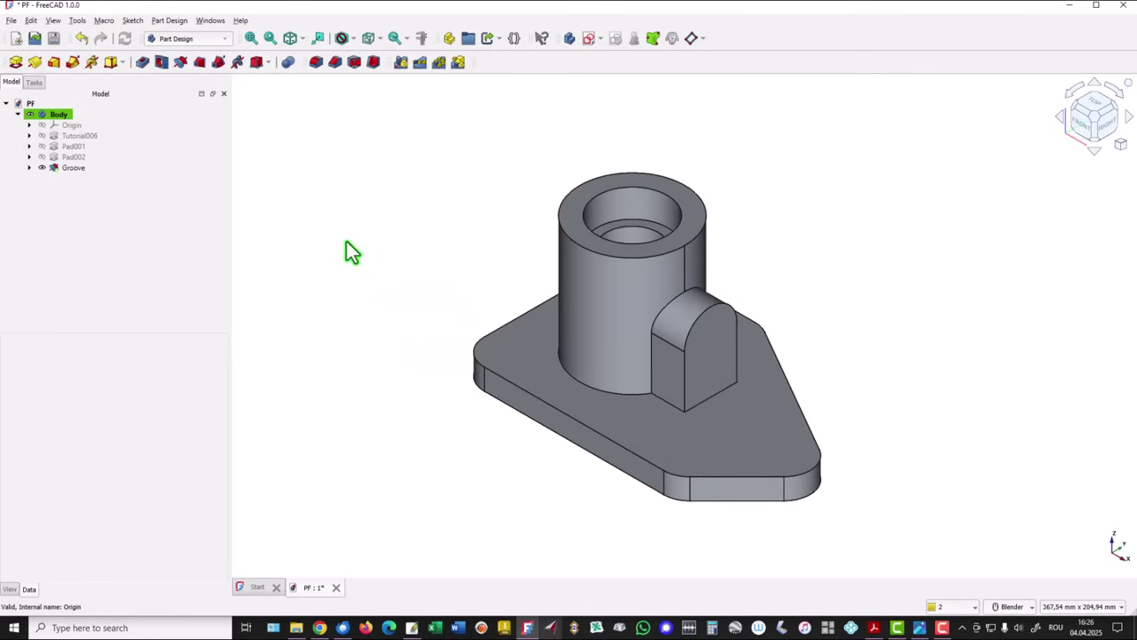
{"action": "left_click", "coordinate": [712, 364]}
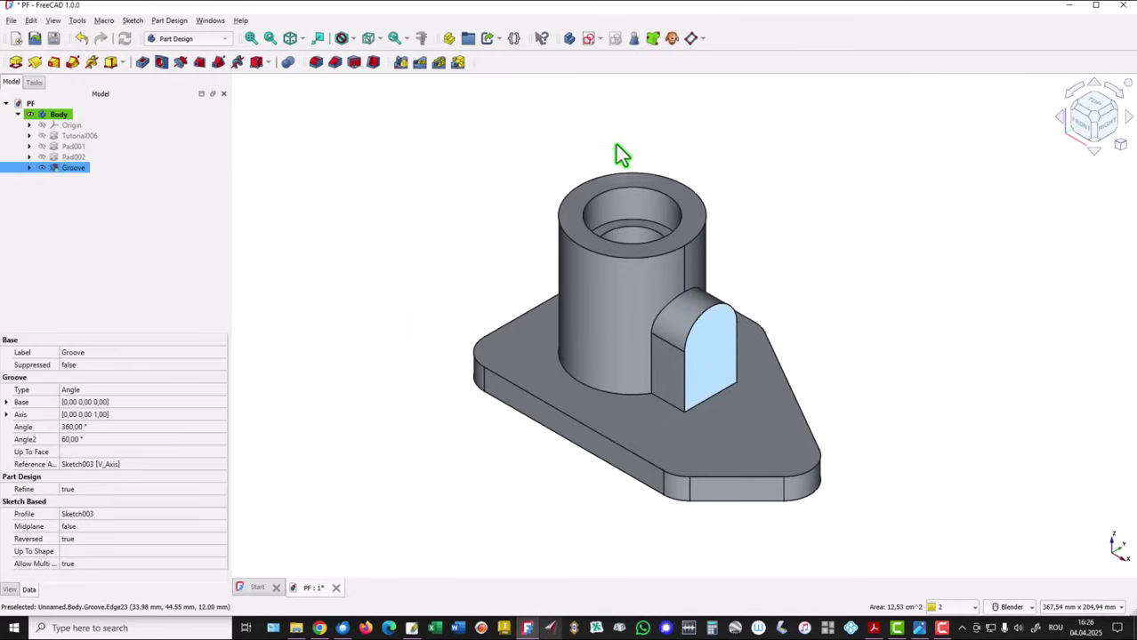
{"action": "left_click", "coordinate": [589, 39]}
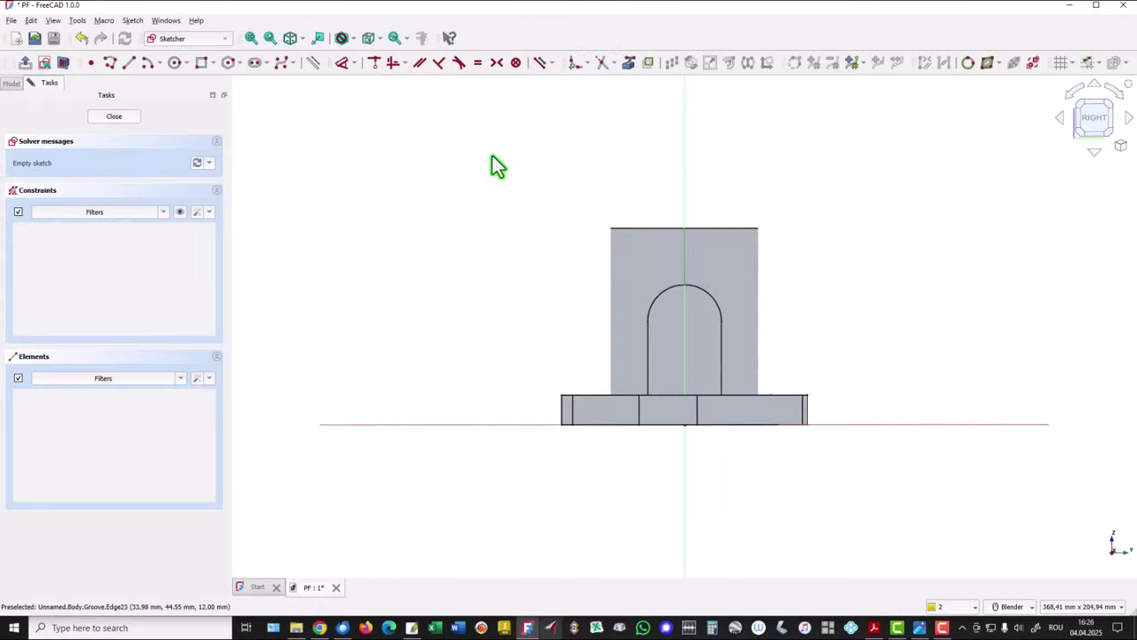
Draw a 16 mm diameter circle centred on the vertical axis inside the lug's arched face
{"action": "left_click", "coordinate": [175, 61]}
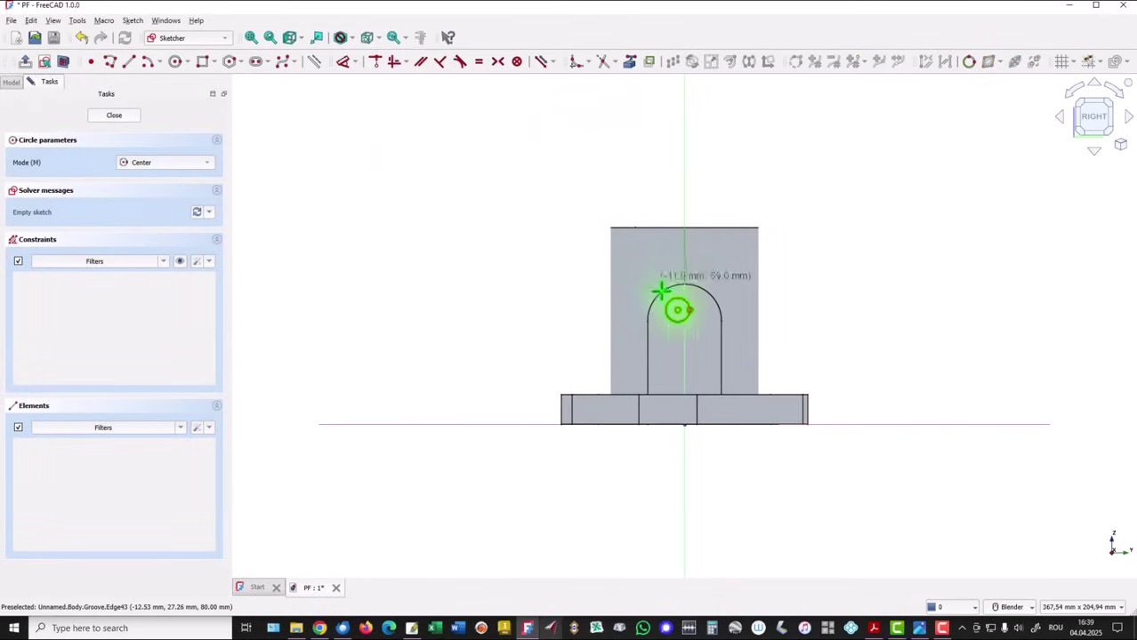
{"action": "left_click", "coordinate": [683, 326]}
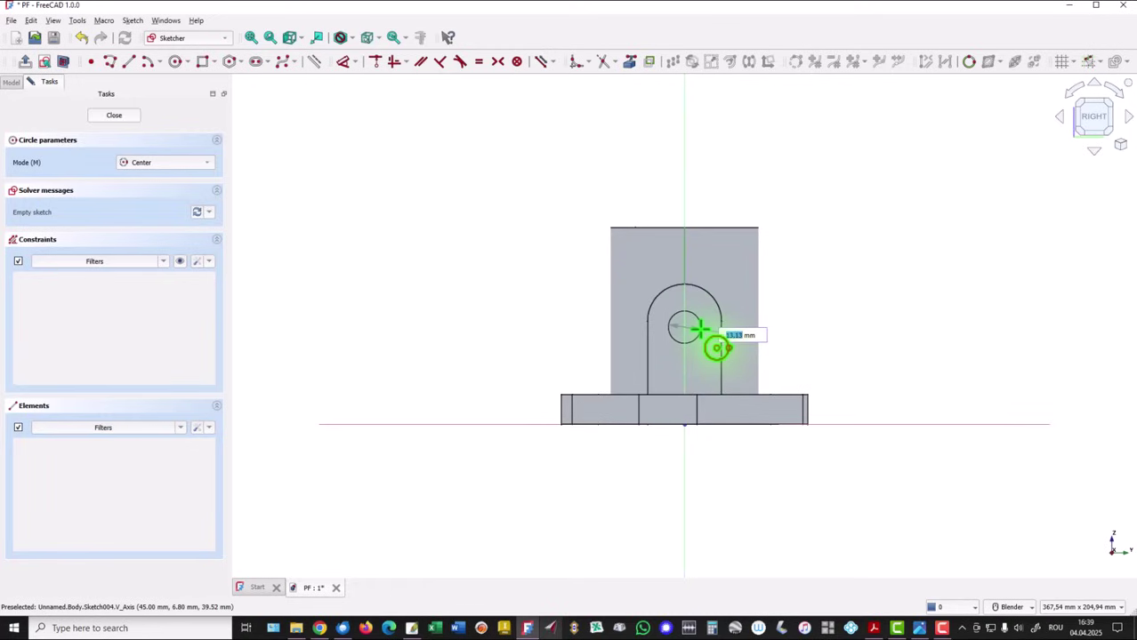
{"action": "key", "text": "Return"}
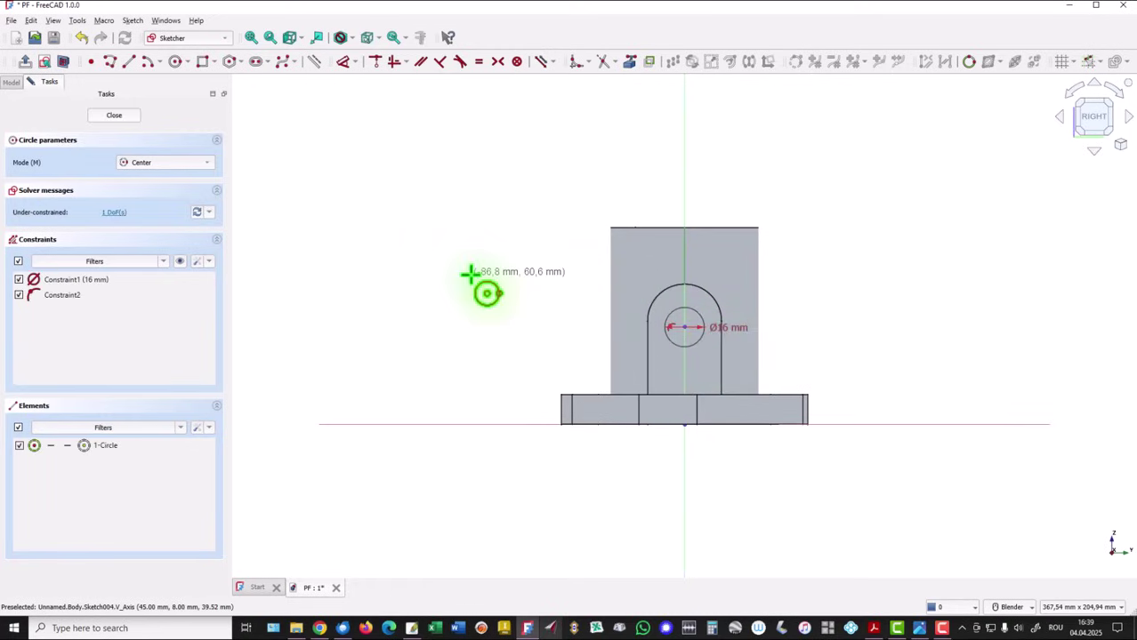
Dimension the circle's centre 42 mm above the sketch origin and close the sketch
{"action": "left_click", "coordinate": [342, 62]}
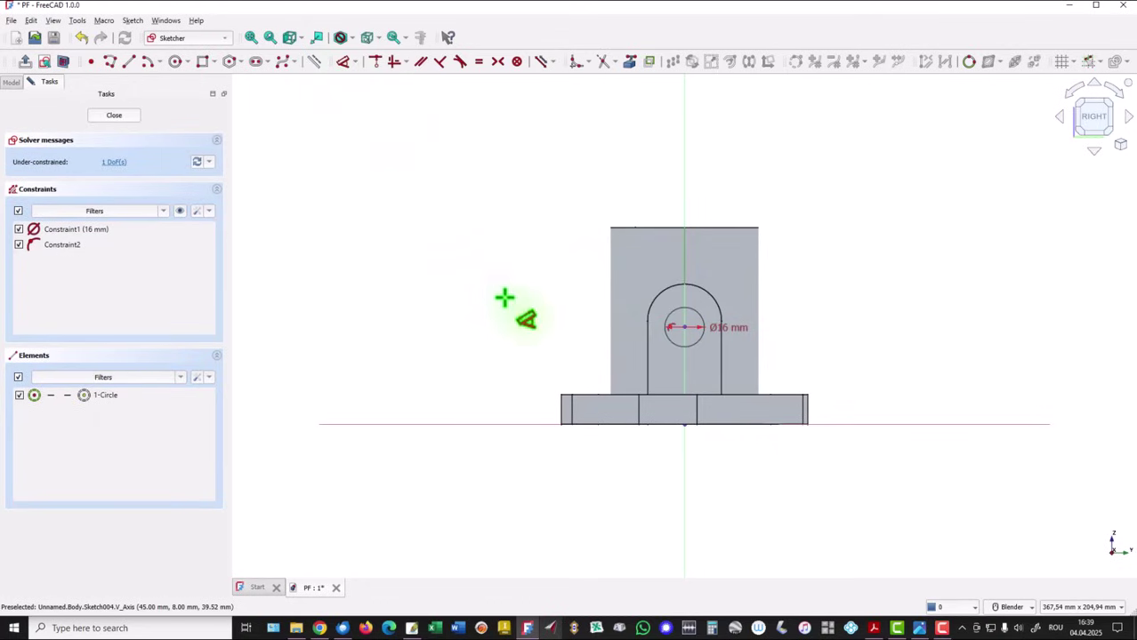
{"action": "left_click", "coordinate": [684, 328]}
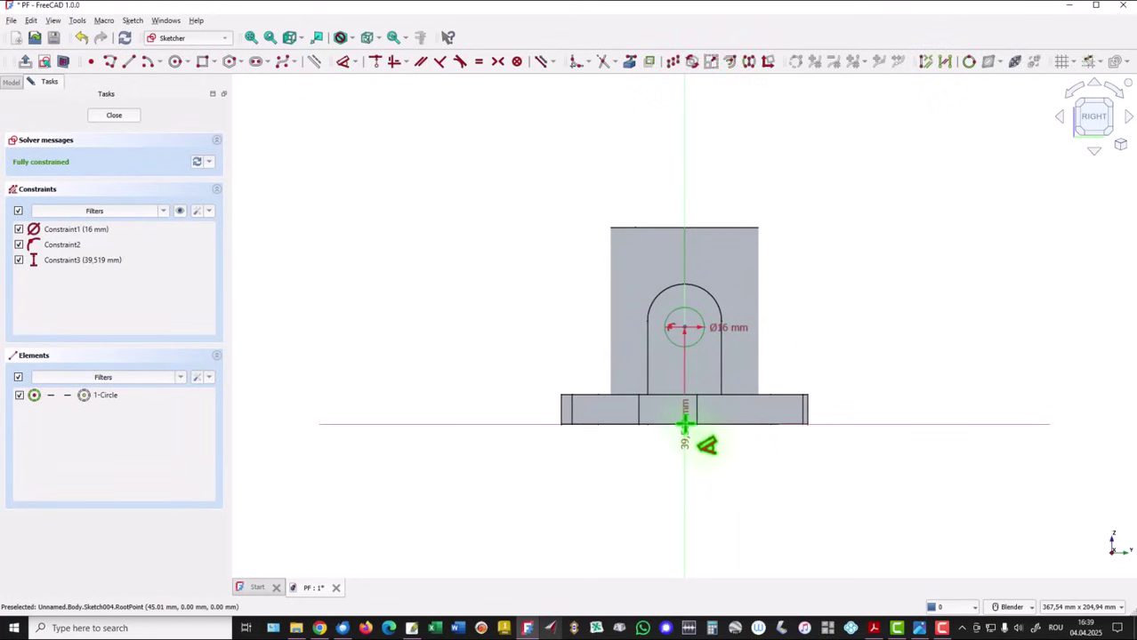
{"action": "left_click", "coordinate": [498, 372]}
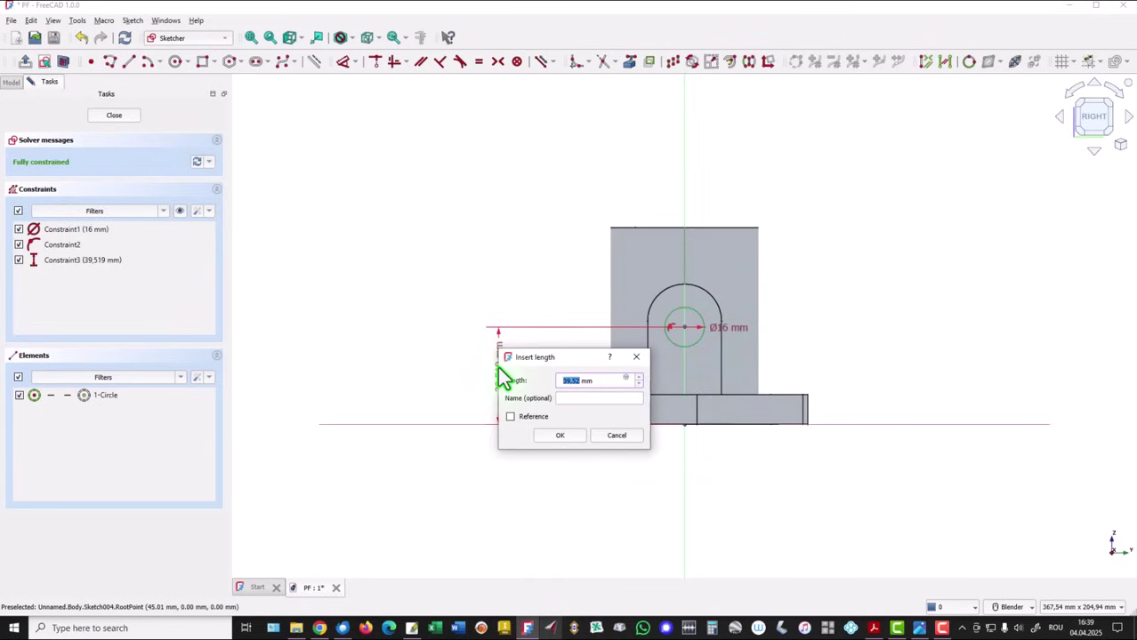
{"action": "key", "text": "Return"}
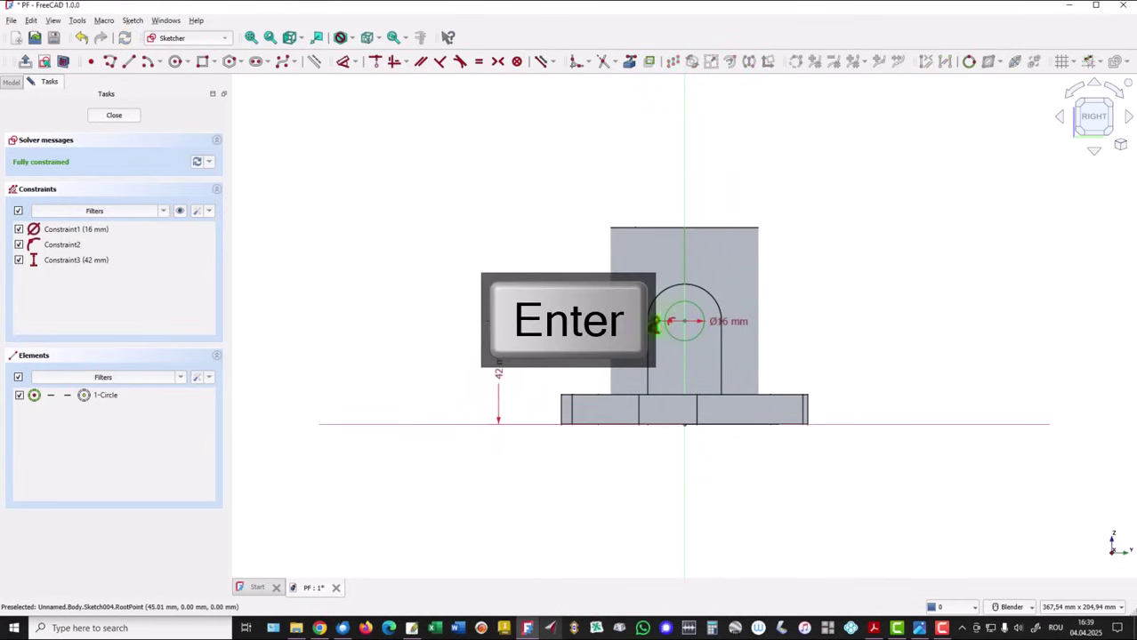
{"action": "left_click", "coordinate": [120, 118]}
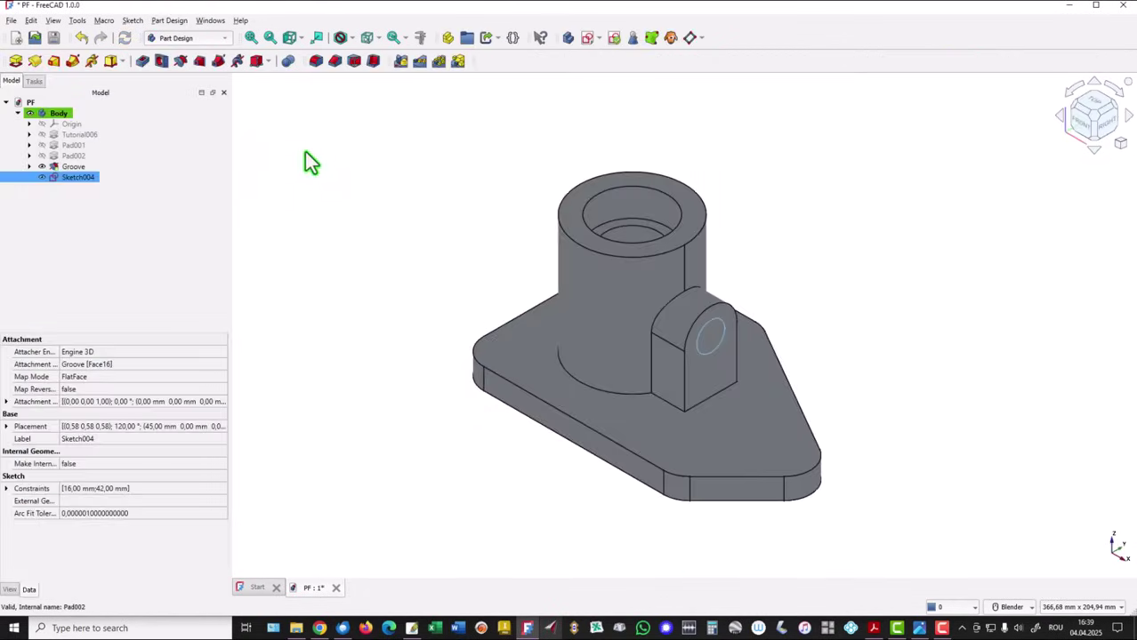
Pocket the 16 mm circle 45 mm deep to cut the side lug's hole through into the boss bore
{"action": "left_click", "coordinate": [312, 156]}
{"action": "left_click", "coordinate": [146, 65]}
{"action": "left_click", "coordinate": [142, 179]}
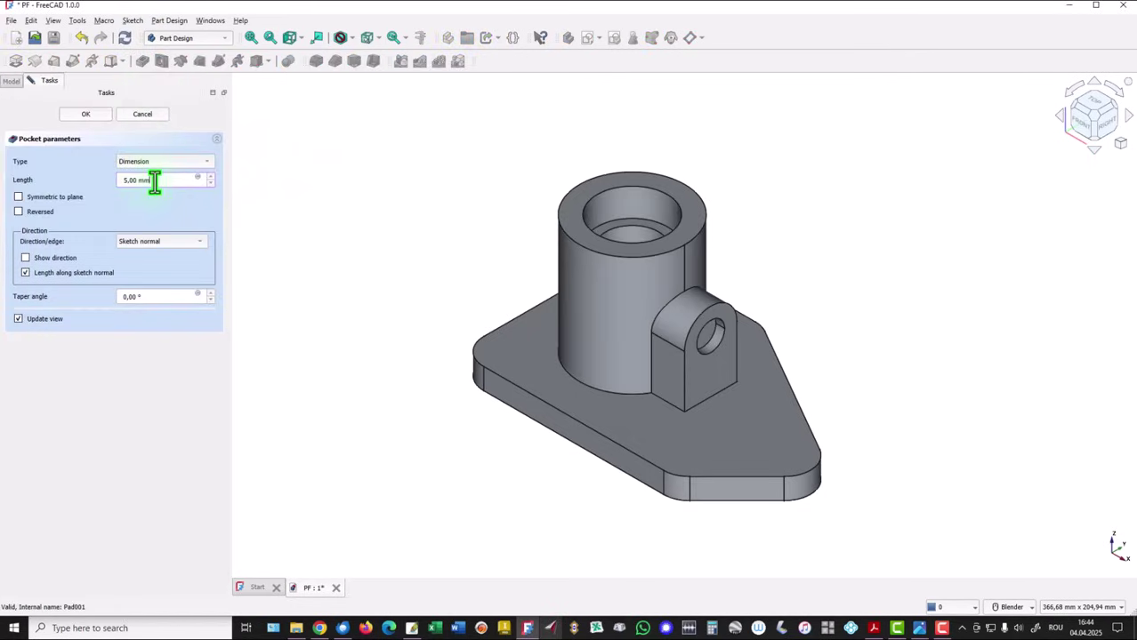
{"action": "left_click_drag", "start_coordinate": [154, 182], "coordinate": [98, 184]}
{"action": "type", "text": "45"}
{"action": "left_click", "coordinate": [103, 117]}
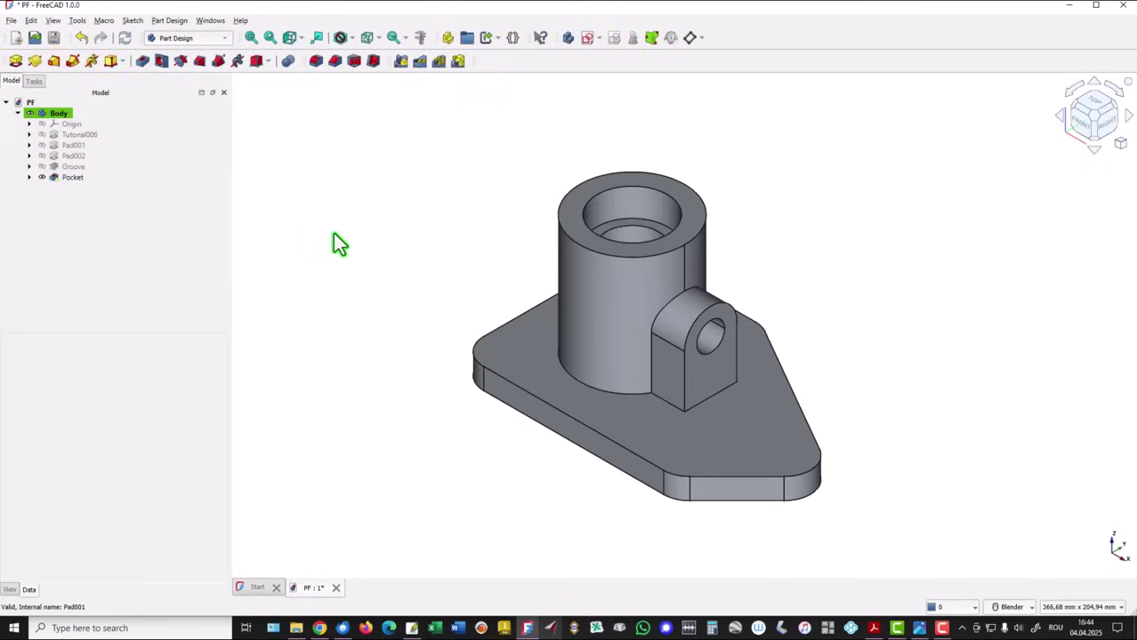
Switch back to FreeCAD from the reference drawing and start a sketch on the base plate's upper face
{"action": "middle_click_drag", "start_coordinate": [338, 235], "coordinate": [386, 256]}
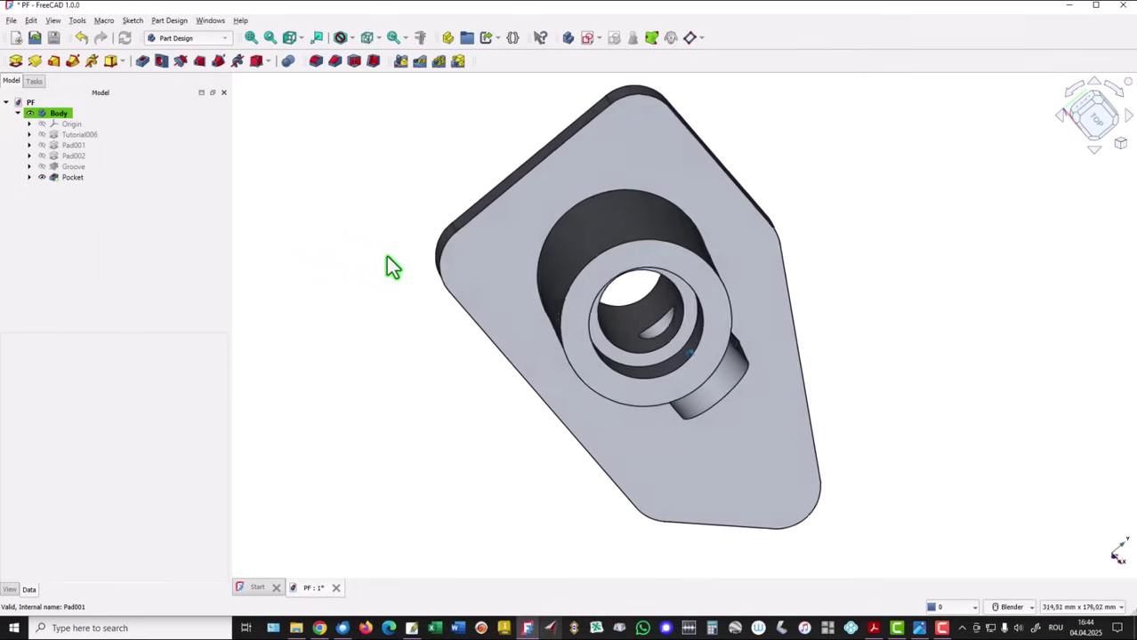
{"action": "key", "text": "0"}
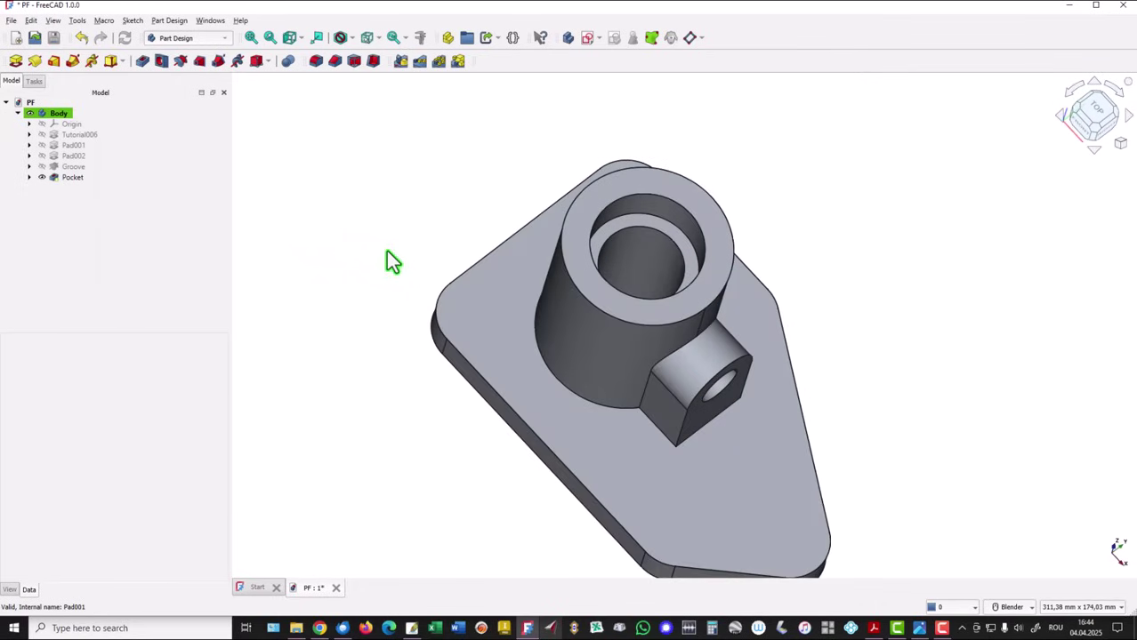
{"action": "left_click", "coordinate": [296, 45]}
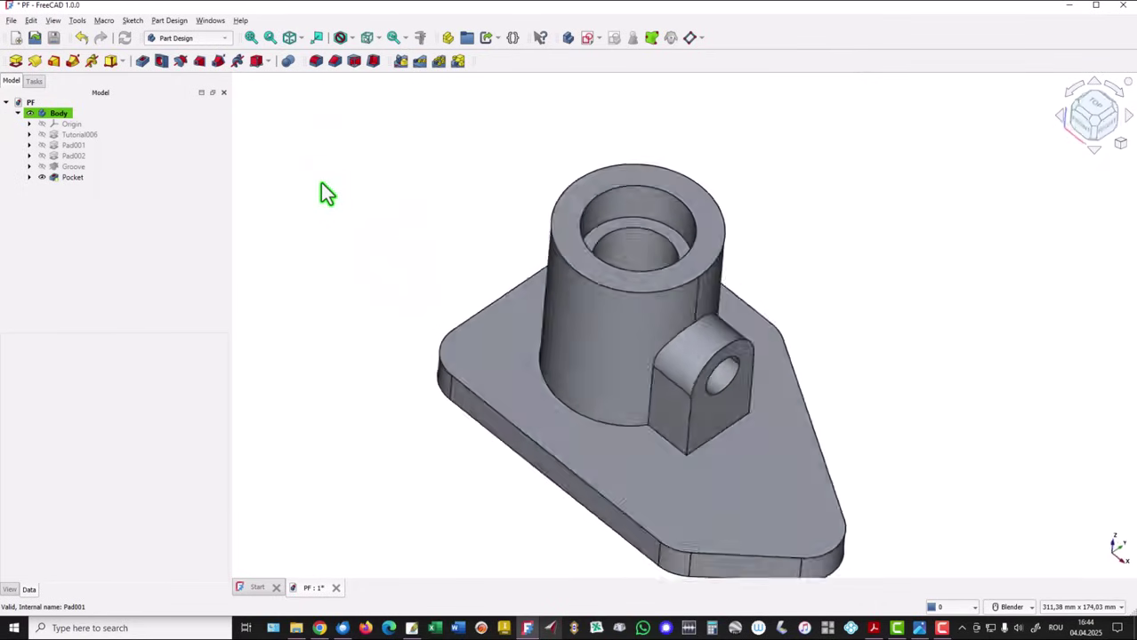
{"action": "left_click", "coordinate": [252, 46]}
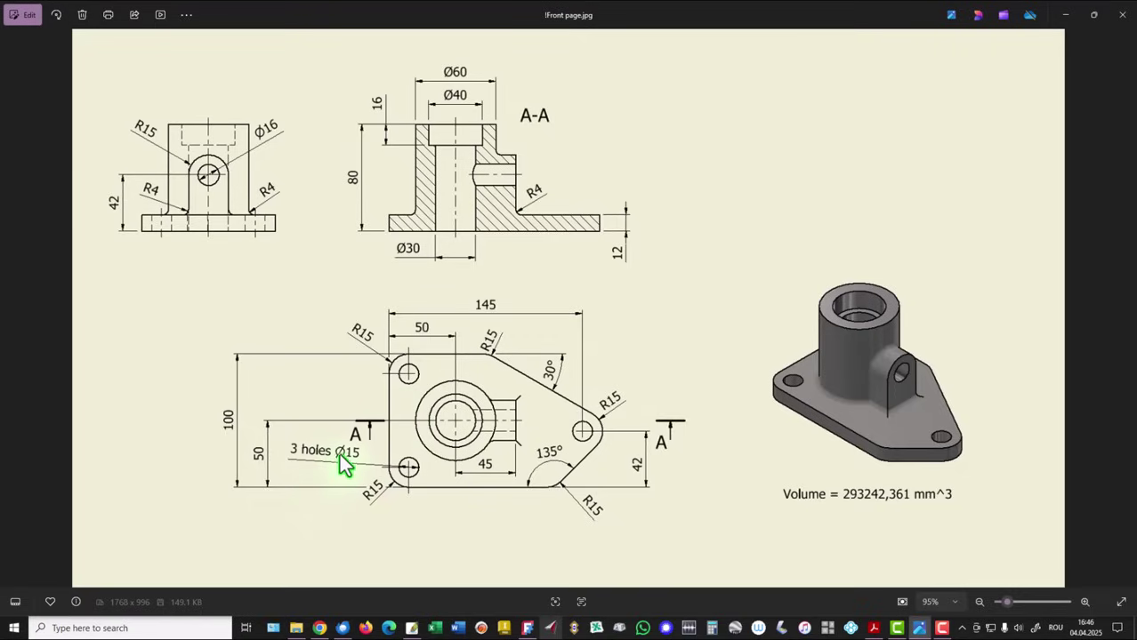
{"action": "left_click", "coordinate": [527, 628]}
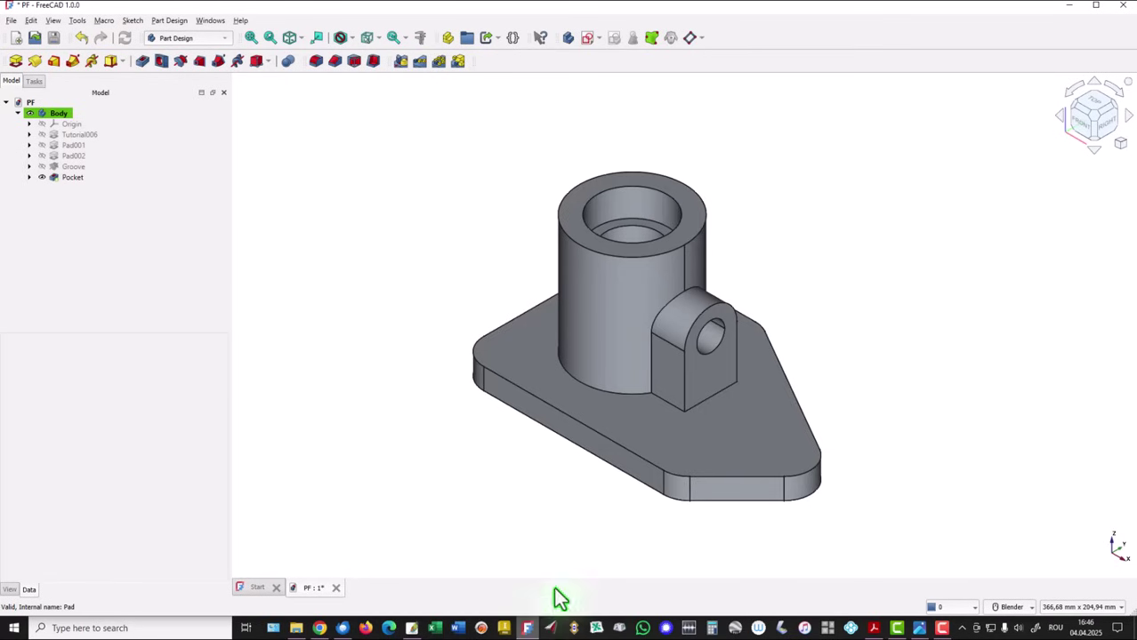
{"action": "left_click", "coordinate": [695, 458]}
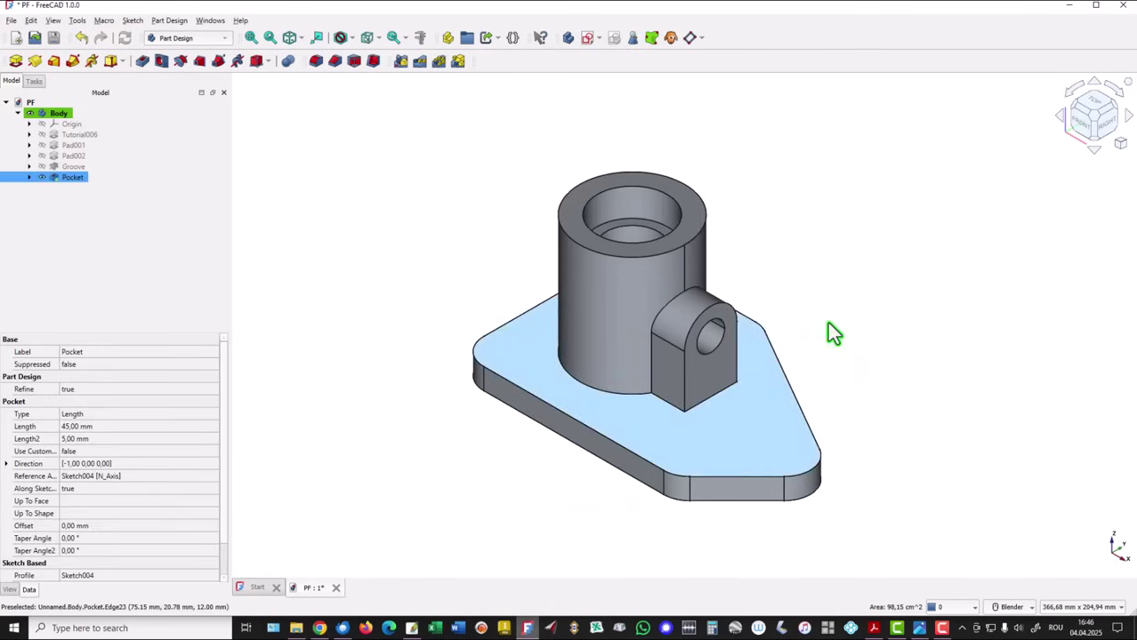
{"action": "left_click", "coordinate": [584, 49]}
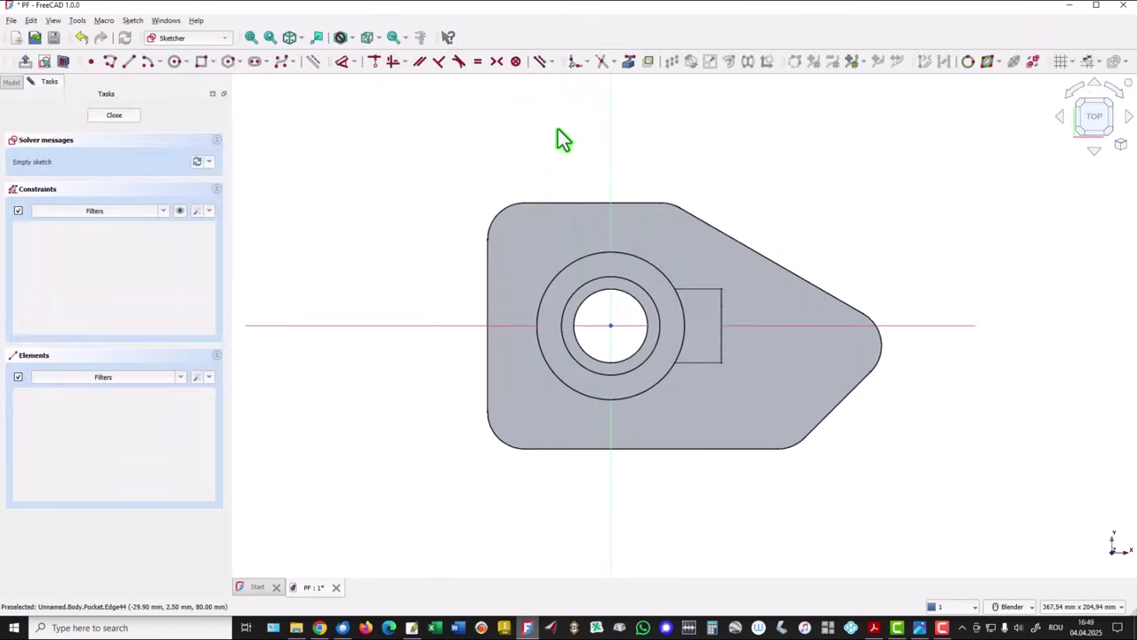
Link the plate's two left corner arcs and the rounded arc of its pointed end as external geometry
{"action": "left_click", "coordinate": [630, 60]}
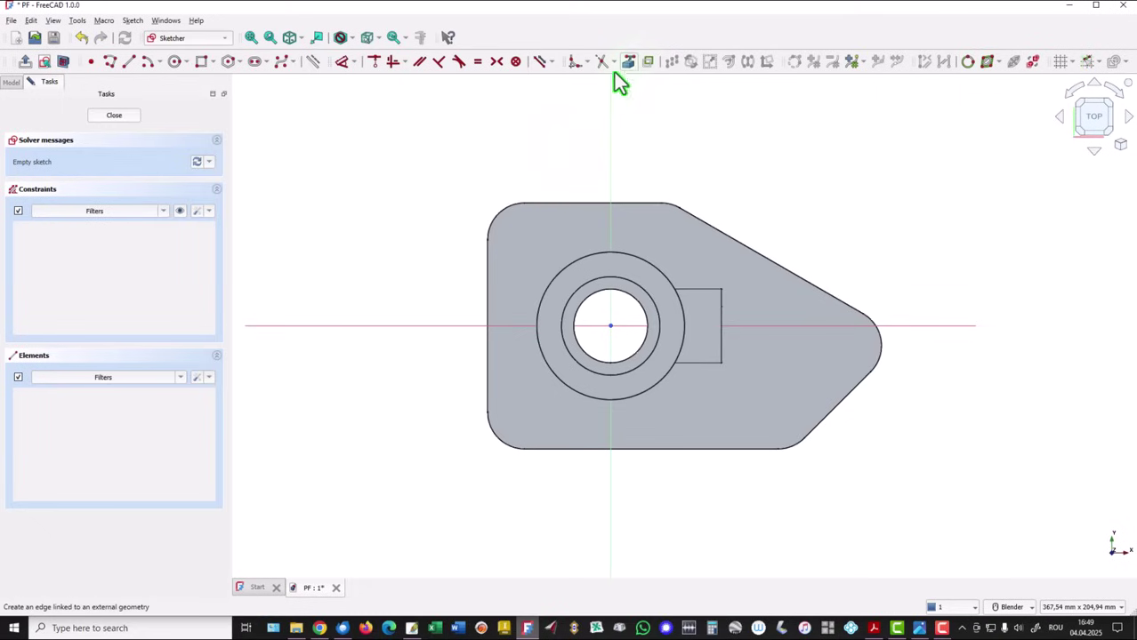
{"action": "left_click", "coordinate": [494, 216]}
{"action": "left_click", "coordinate": [490, 436]}
{"action": "left_click", "coordinate": [881, 342]}
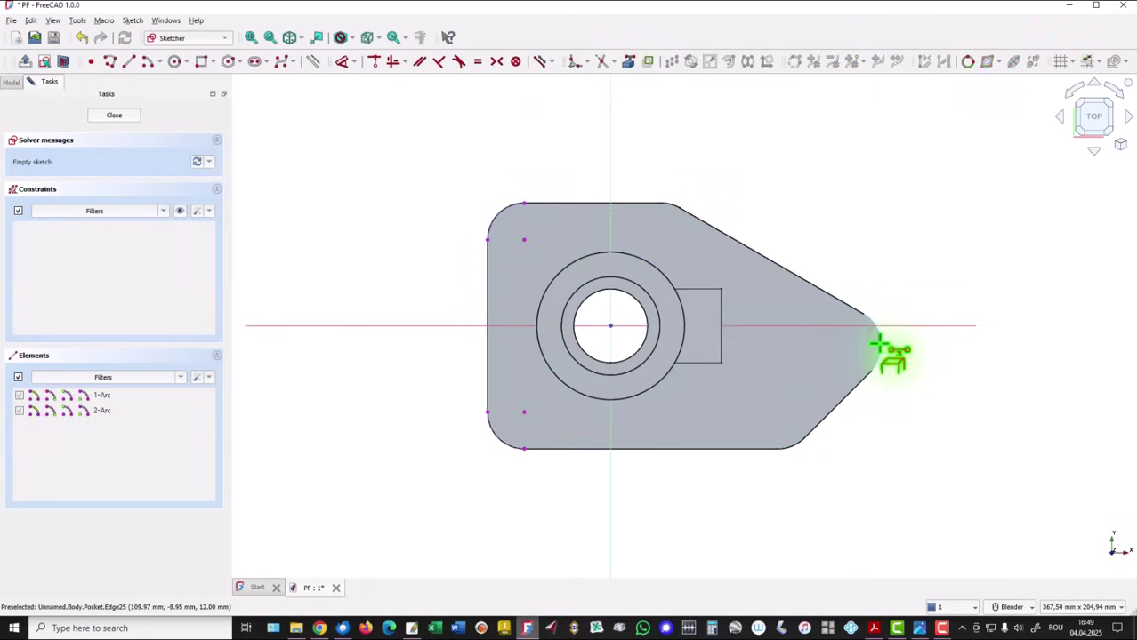
Draw a 15 mm diameter circle centred on the plate's upper-left corner arc
{"action": "left_click", "coordinate": [174, 61]}
{"action": "left_click", "coordinate": [524, 238]}
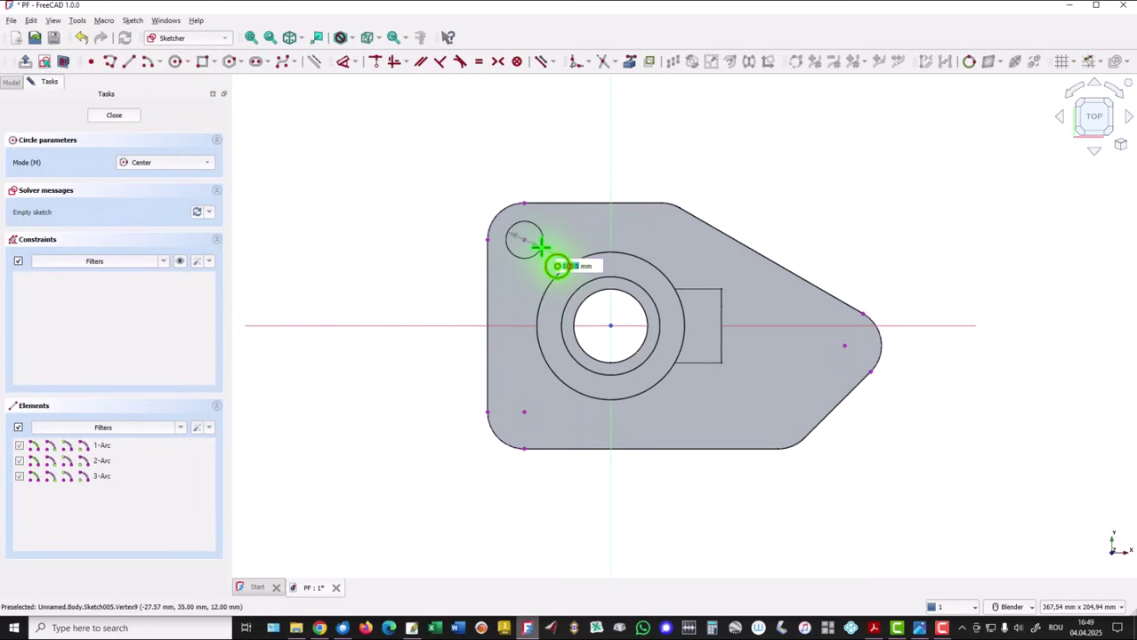
{"action": "key", "text": "Return"}
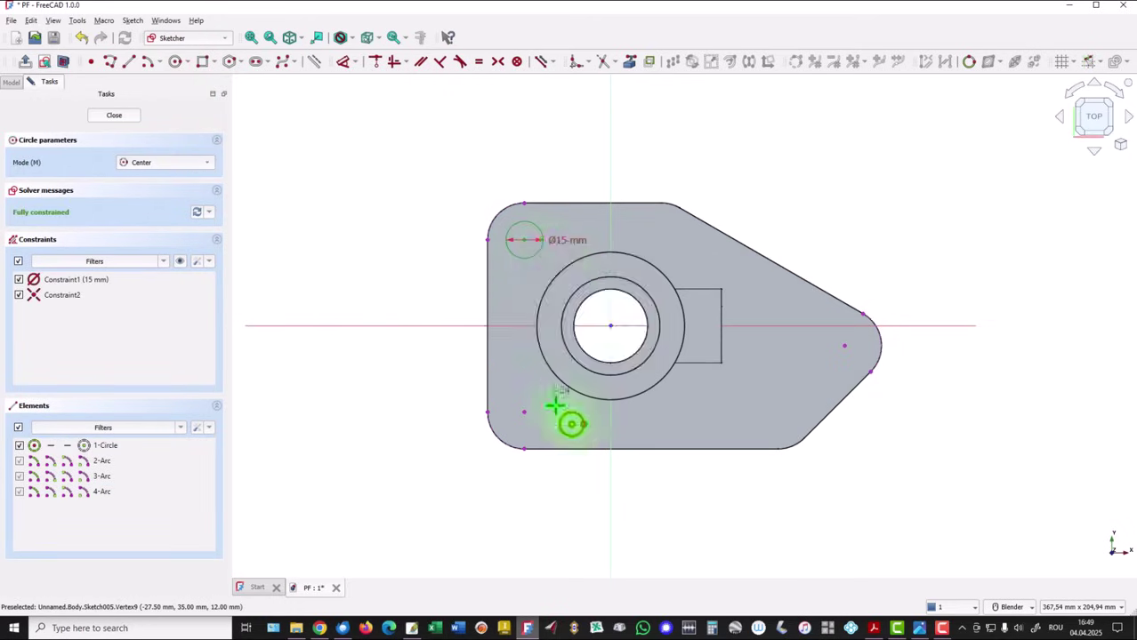
Draw two more circles, centred on the lower-left corner arc and on the arc of the plate's pointed end
{"action": "left_click", "coordinate": [524, 411]}
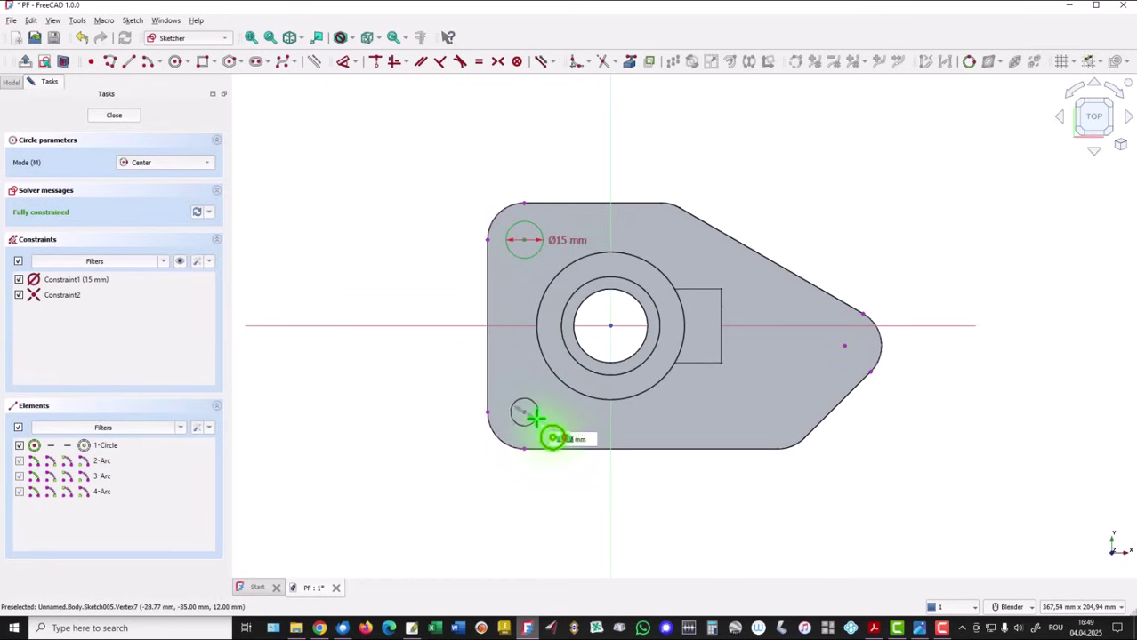
{"action": "left_click", "coordinate": [537, 423]}
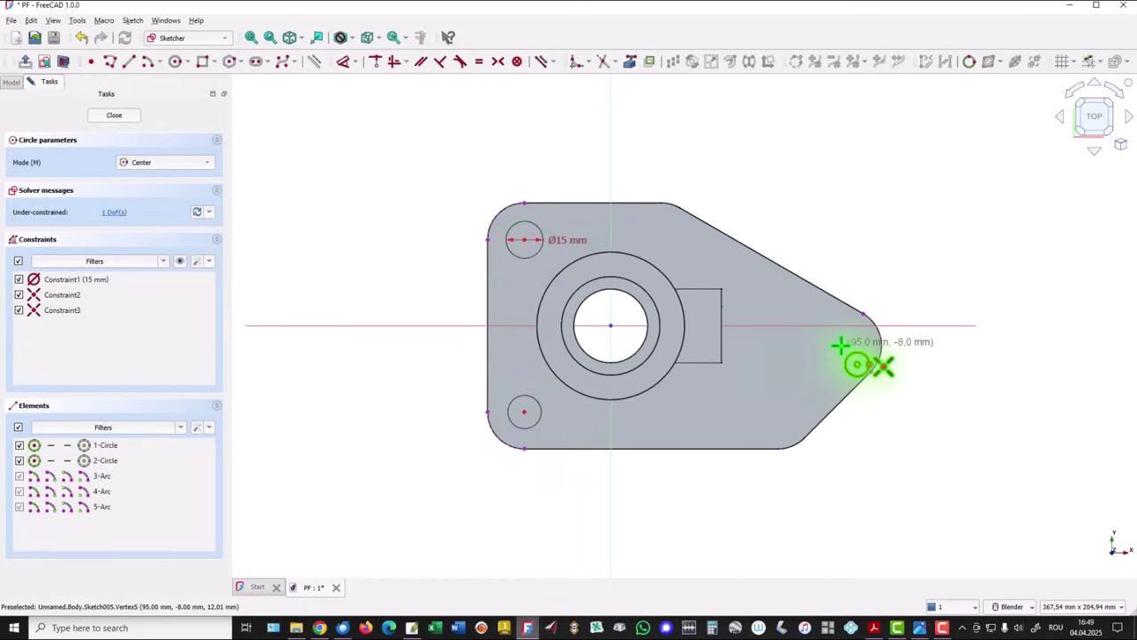
{"action": "left_click", "coordinate": [844, 346]}
{"action": "left_click", "coordinate": [823, 363]}
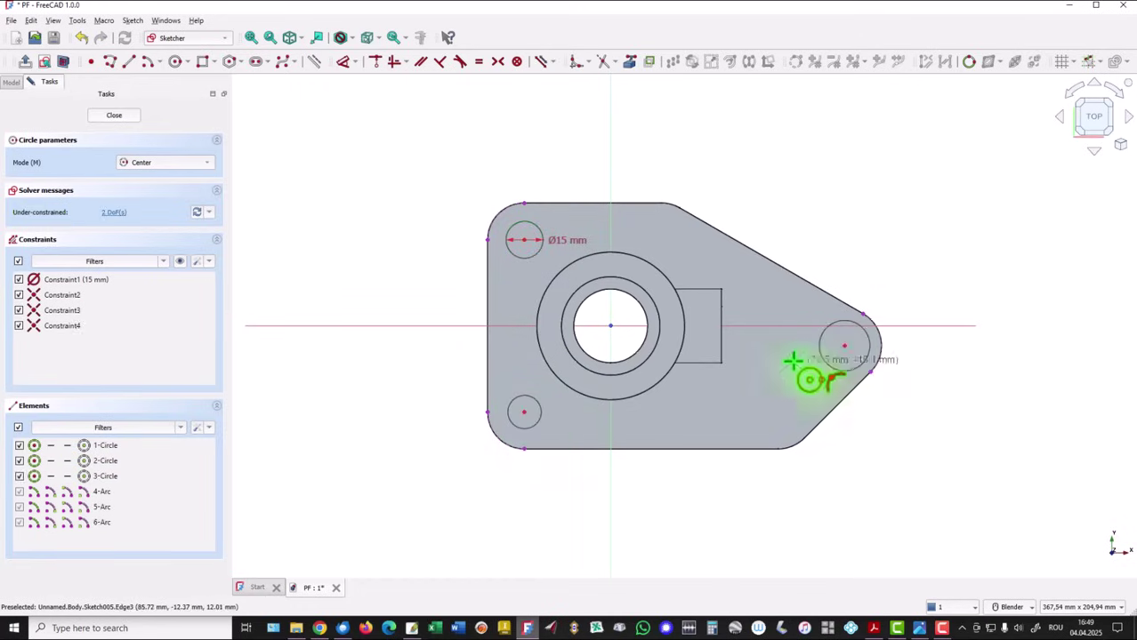
{"action": "right_click", "coordinate": [380, 204]}
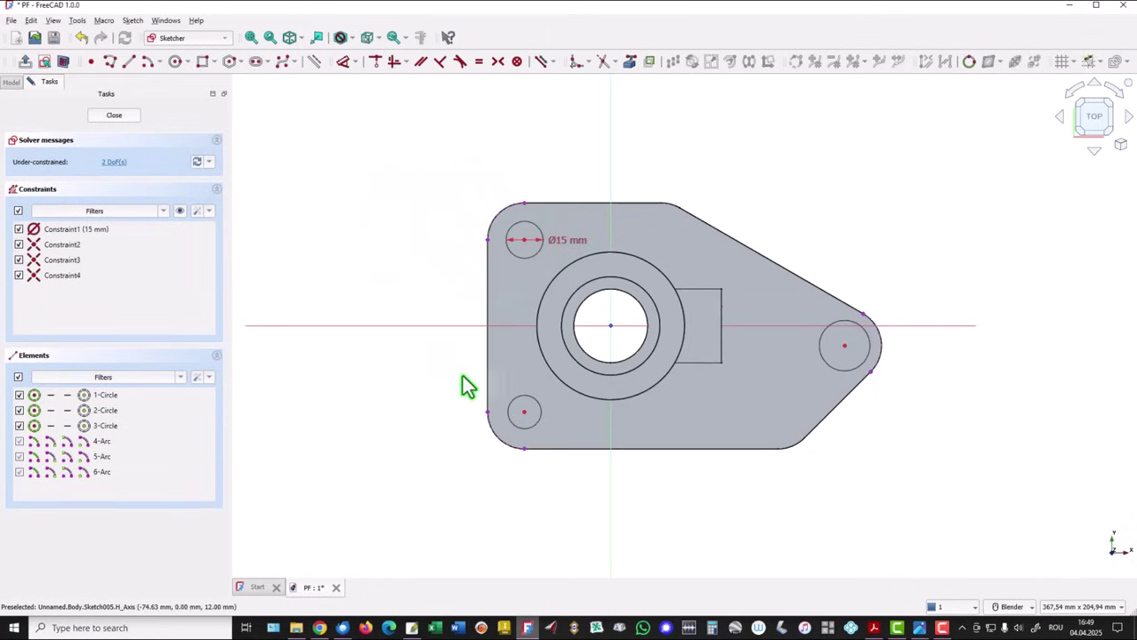
Constrain the three circles to equal size and close the sketch
{"action": "left_click", "coordinate": [521, 411]}
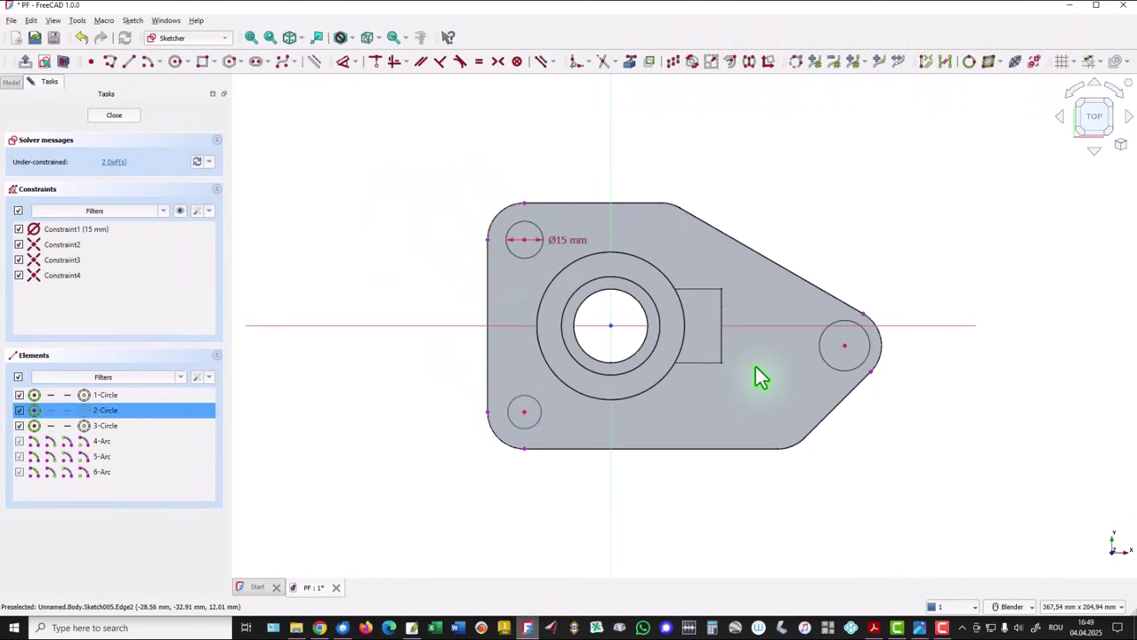
{"action": "left_click", "coordinate": [819, 359]}
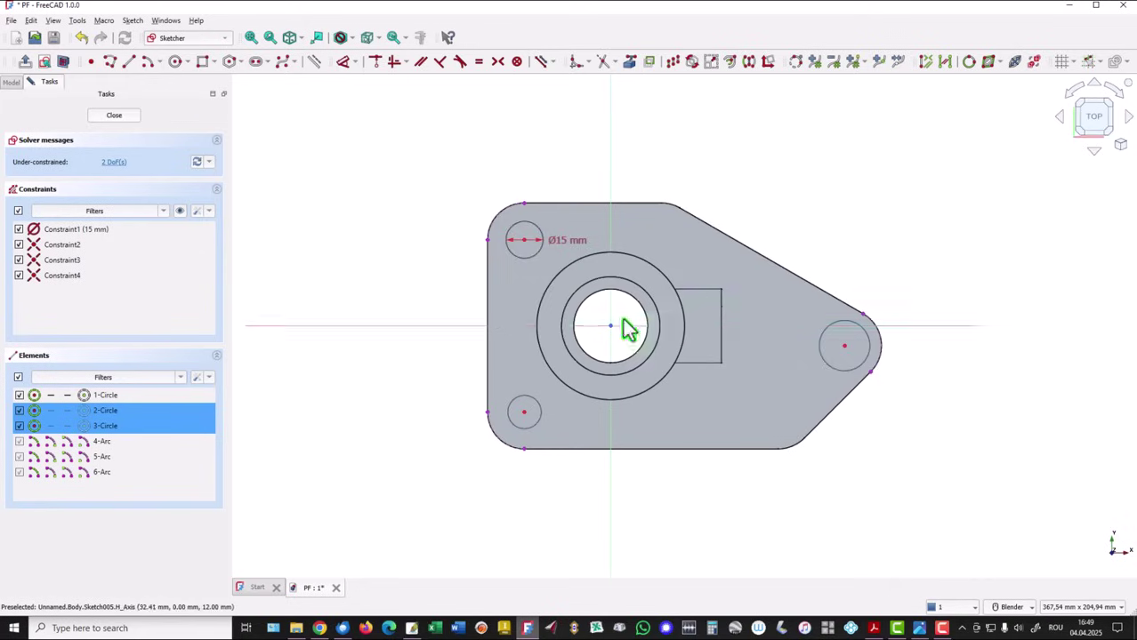
{"action": "left_click", "coordinate": [534, 260]}
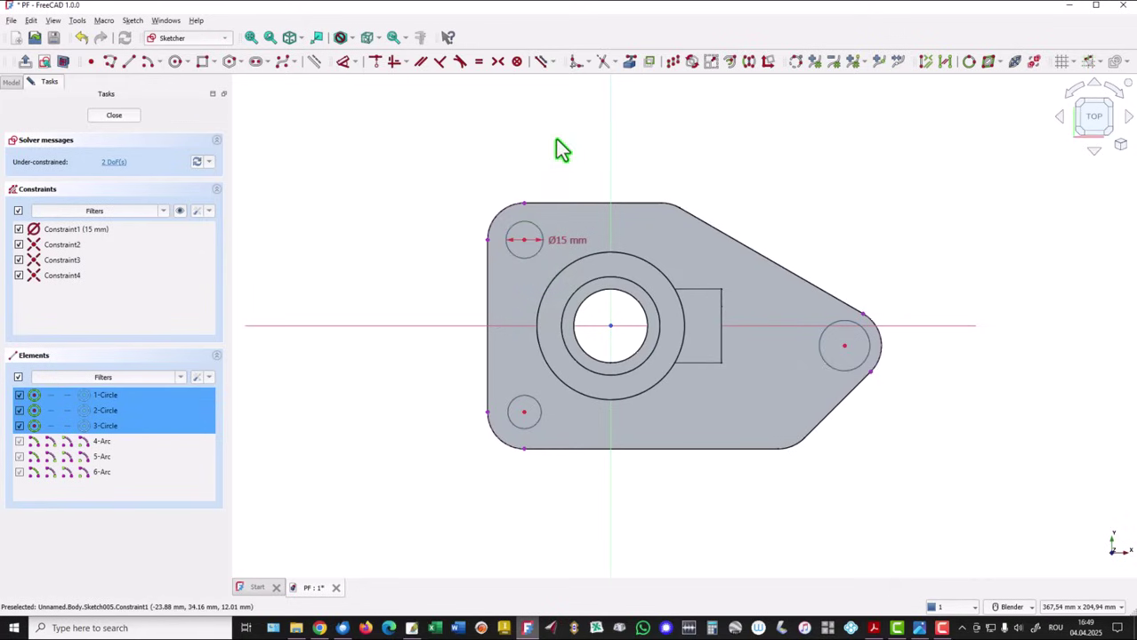
{"action": "left_click", "coordinate": [478, 71]}
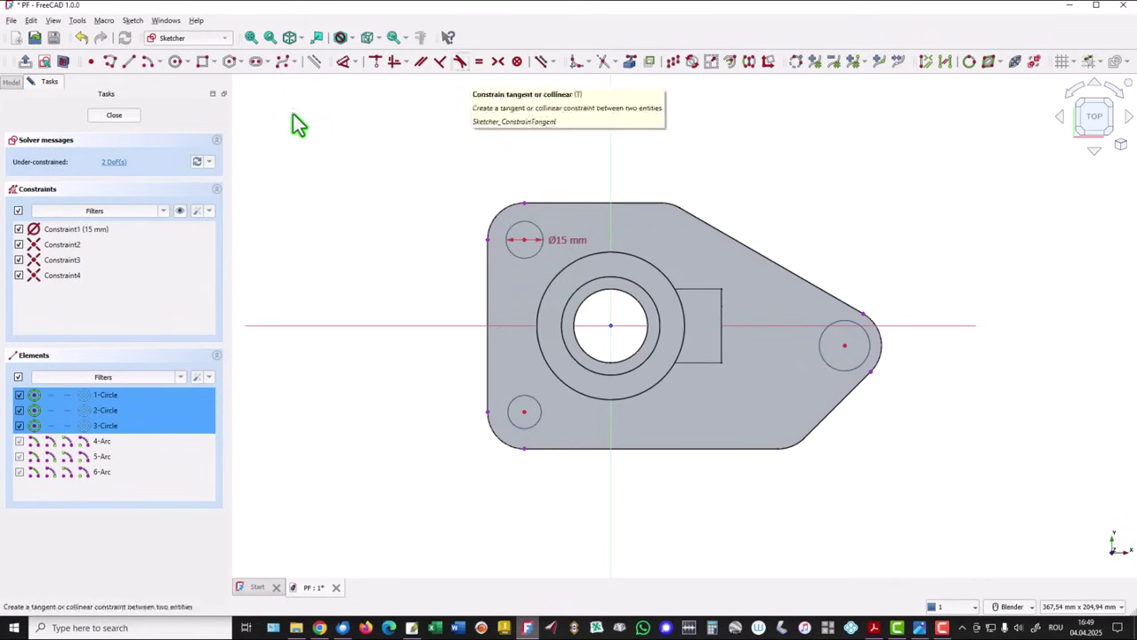
{"action": "left_click", "coordinate": [102, 117]}
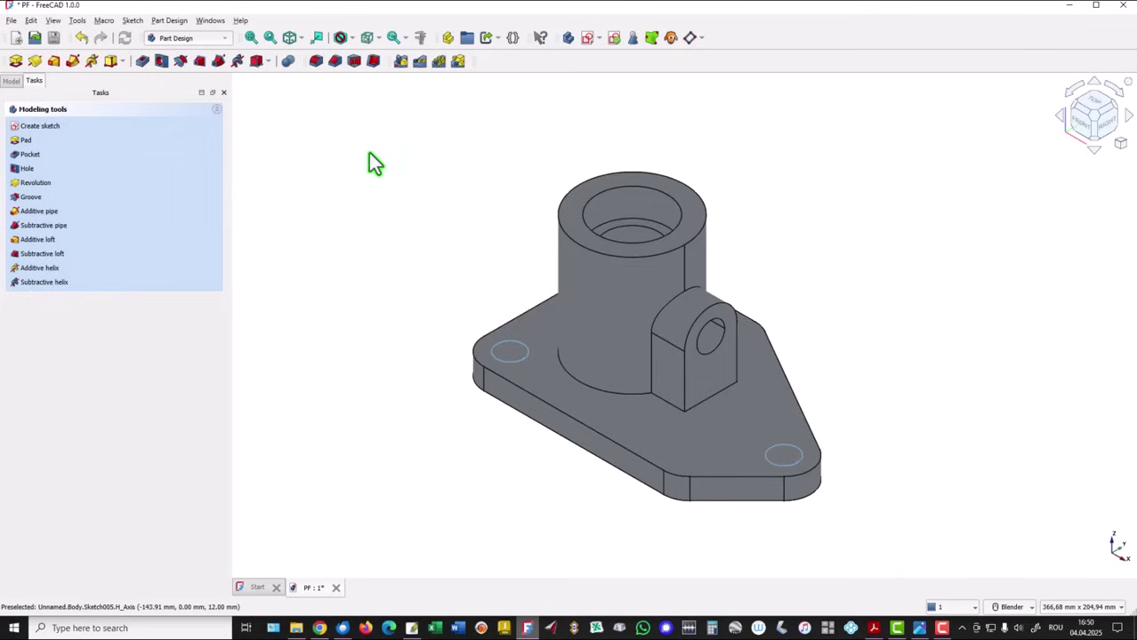
Cut the three plate holes with a Pocket of type Through all and restore the fitted isometric view
{"action": "left_click", "coordinate": [143, 62]}
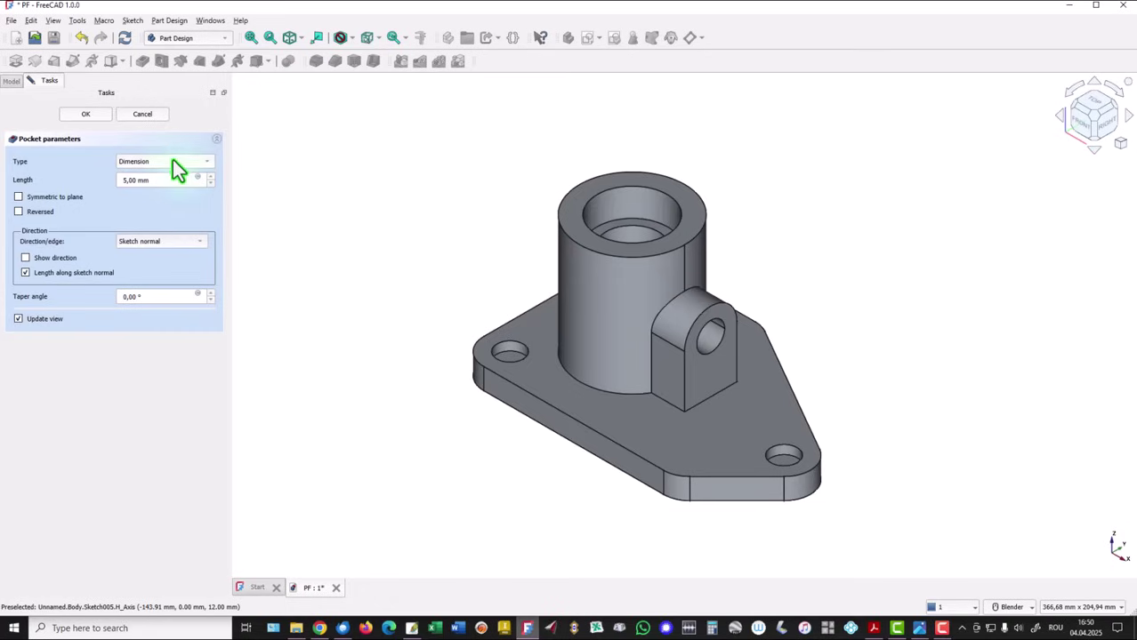
{"action": "left_click", "coordinate": [173, 159]}
{"action": "left_click", "coordinate": [164, 175]}
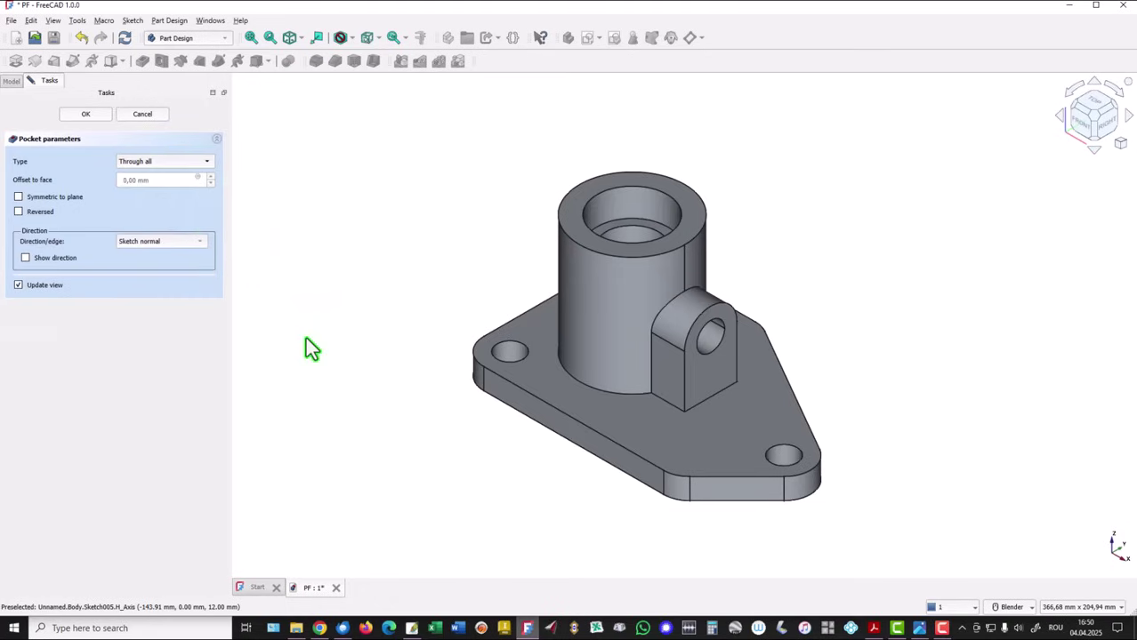
{"action": "key", "text": "2"}
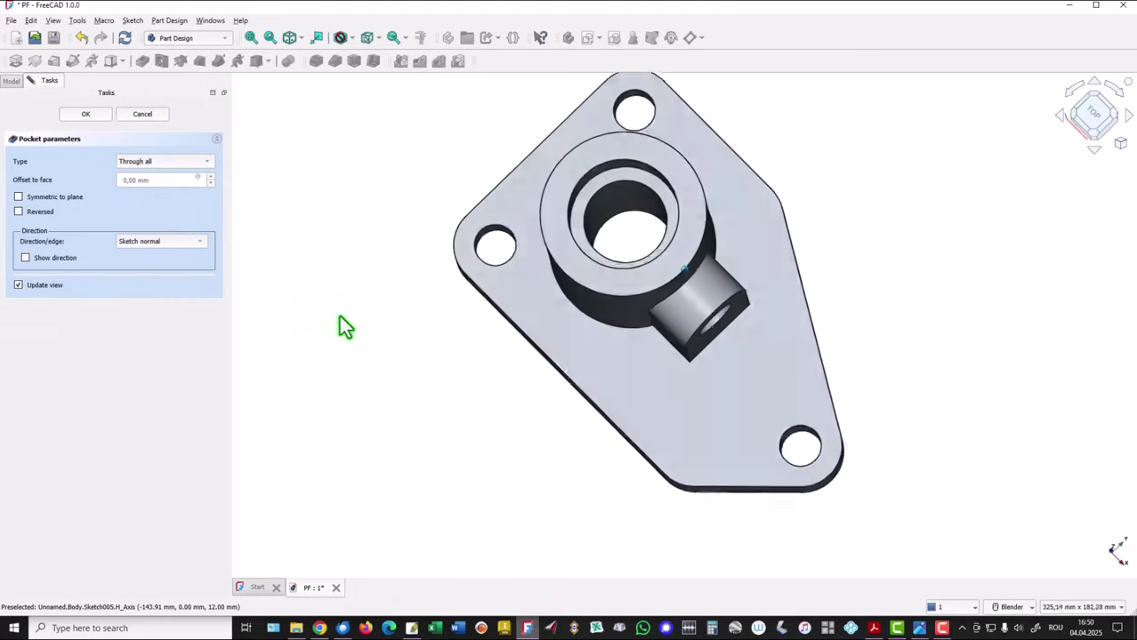
{"action": "key", "text": "0"}
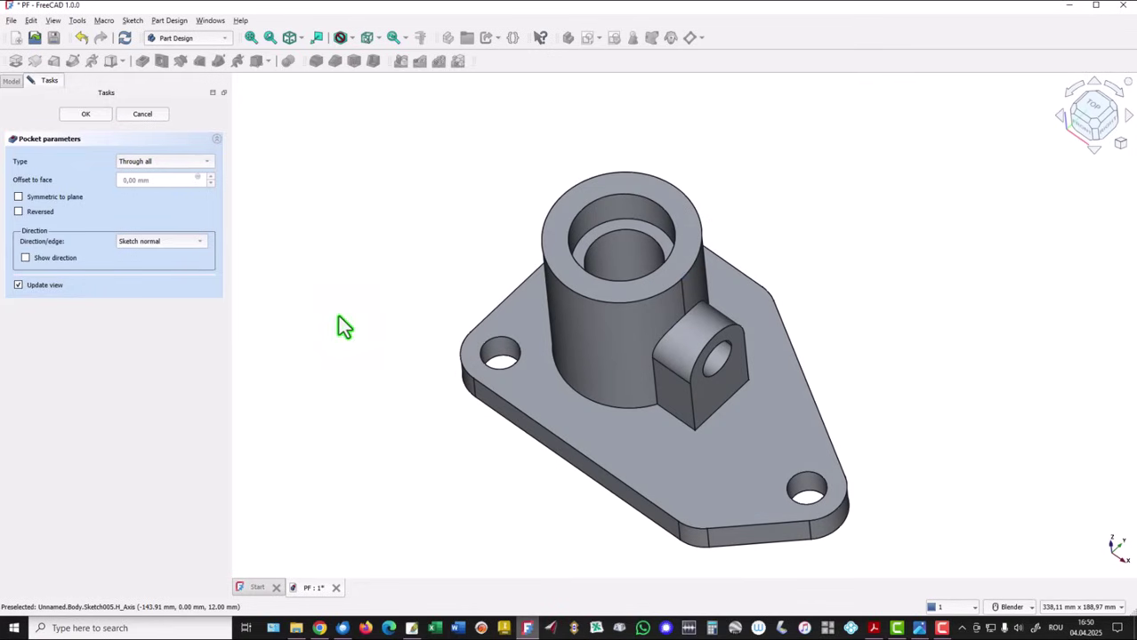
{"action": "left_click", "coordinate": [84, 115]}
{"action": "left_click", "coordinate": [291, 40]}
{"action": "left_click", "coordinate": [251, 40]}
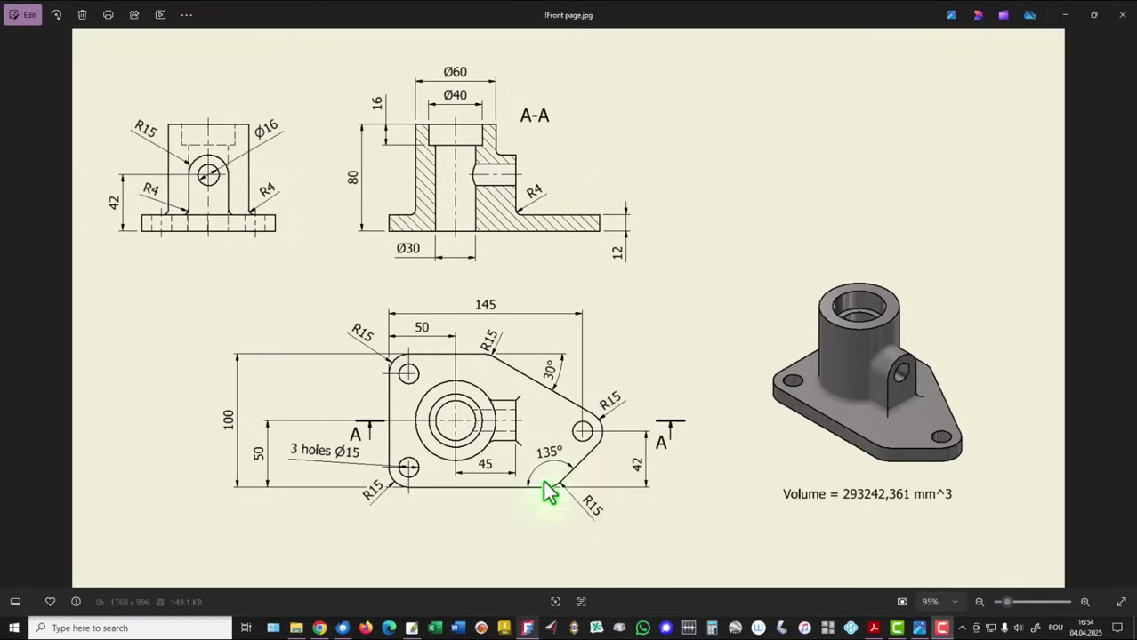
Fillet the base edges of the cylinder and side lug, plus the vertical edge where they meet, with a 2 mm radius
{"action": "left_click", "coordinate": [526, 629]}
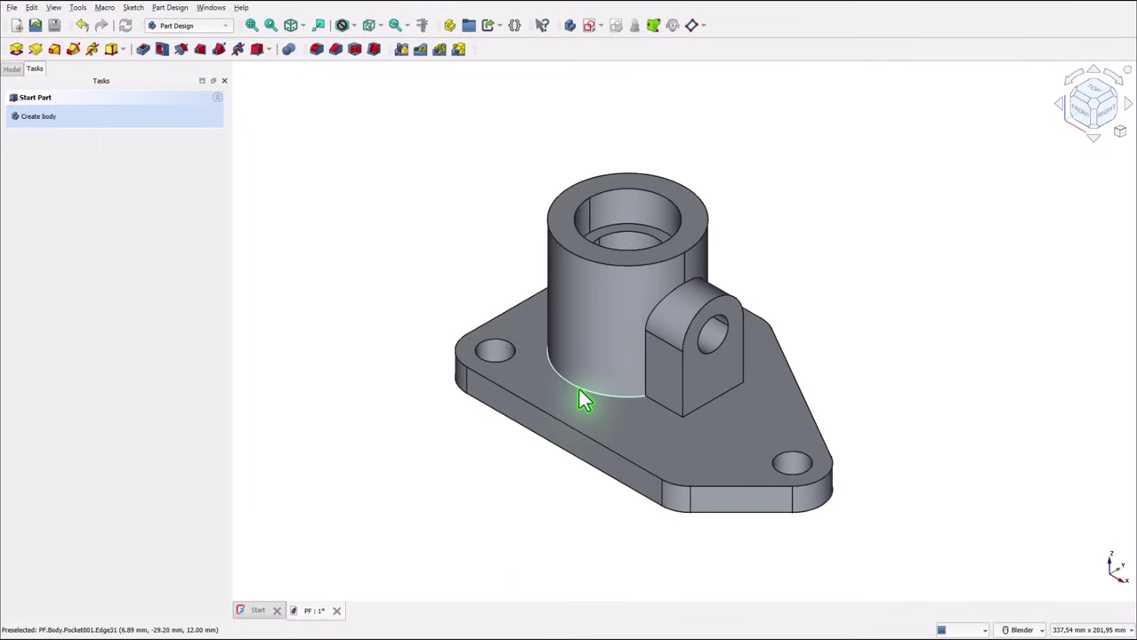
{"action": "left_click", "coordinate": [579, 393]}
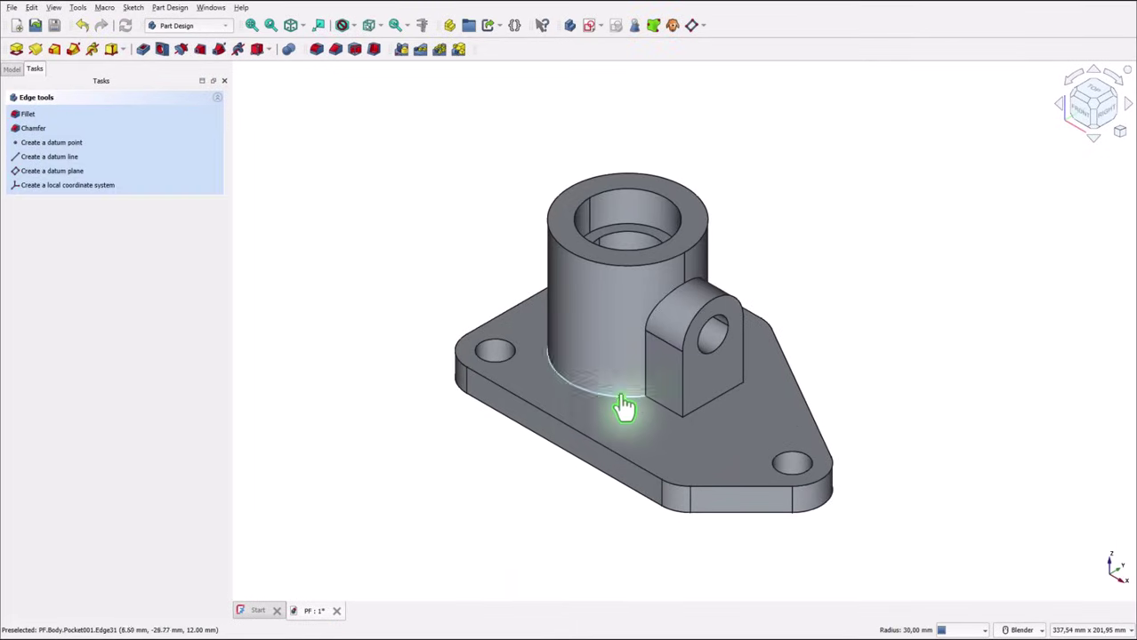
{"action": "left_click", "coordinate": [667, 422]}
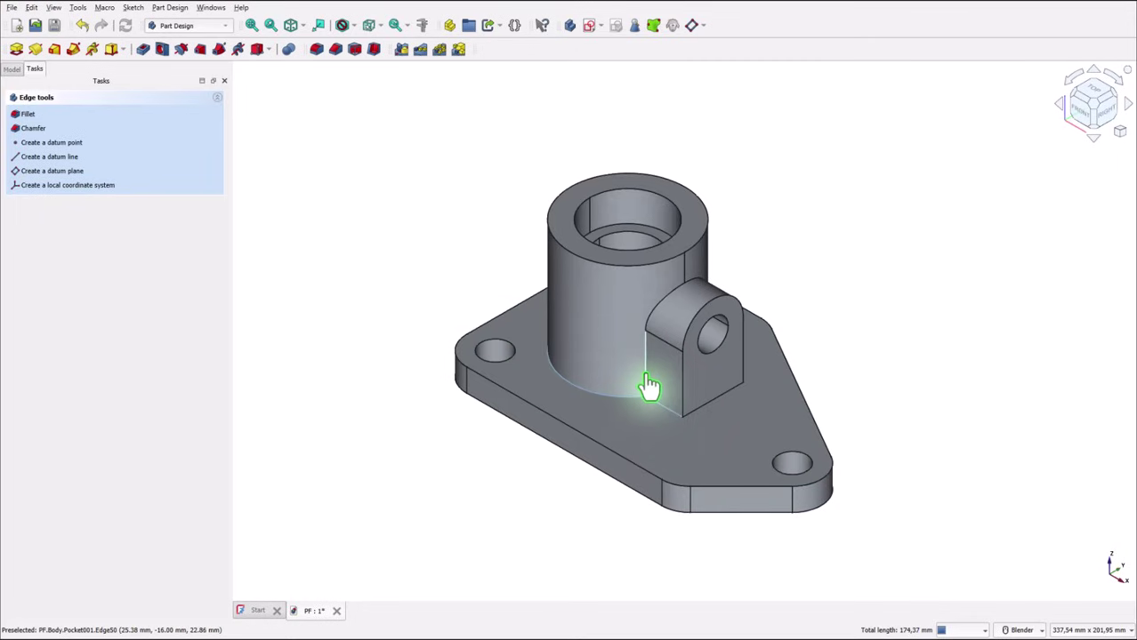
{"action": "left_click", "coordinate": [645, 391]}
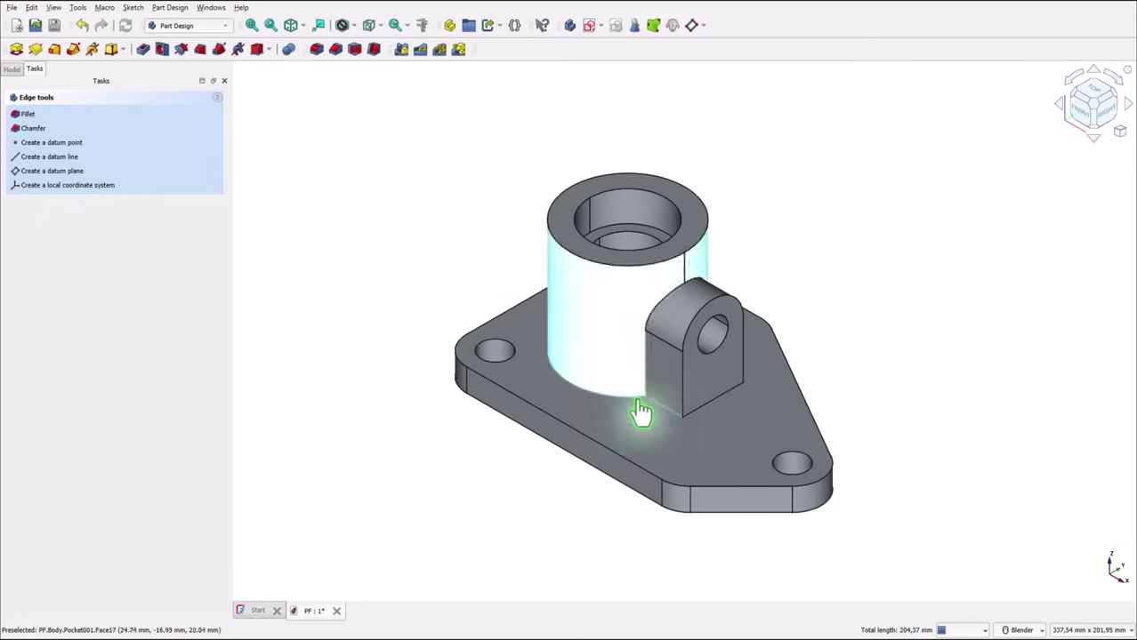
{"action": "left_click", "coordinate": [719, 412]}
{"action": "left_click", "coordinate": [910, 236]}
{"action": "middle_click_drag", "start_coordinate": [910, 237], "coordinate": [983, 254]}
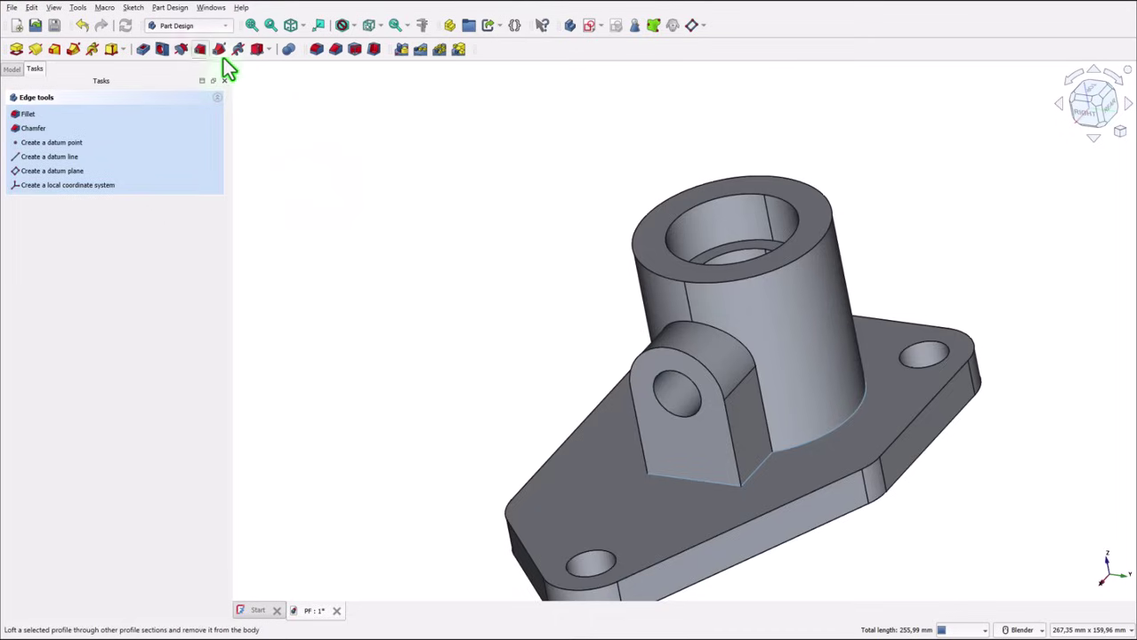
{"action": "left_click", "coordinate": [316, 48]}
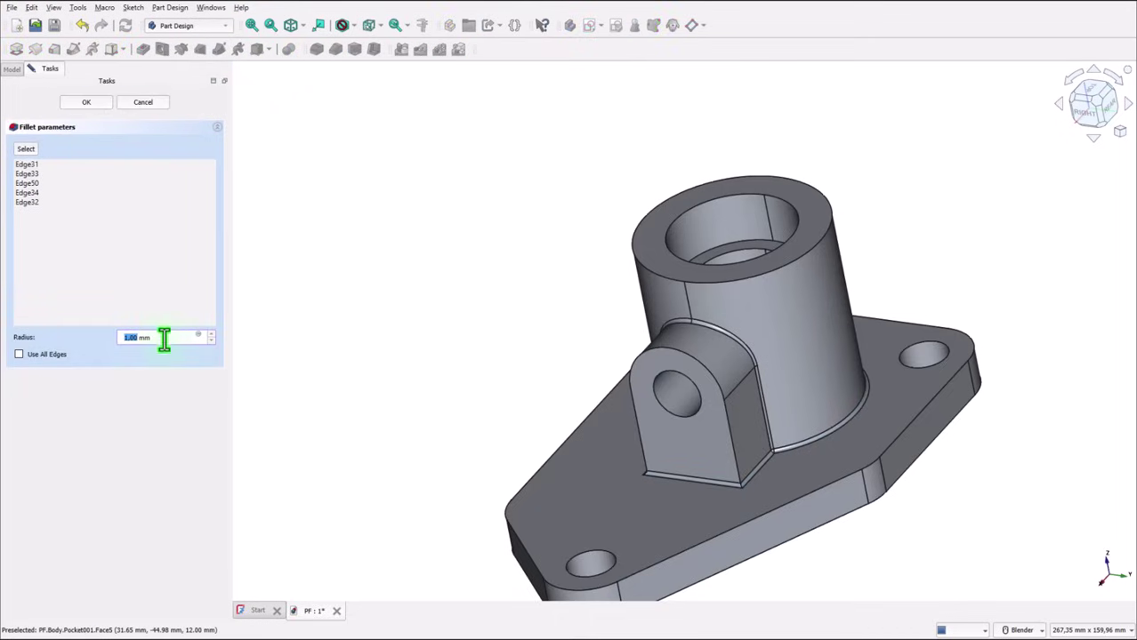
{"action": "scroll", "coordinate": [160, 342], "scroll_direction": "up", "scroll_amount": 1}
{"action": "scroll", "coordinate": [160, 343], "scroll_direction": "up", "scroll_amount": 3}
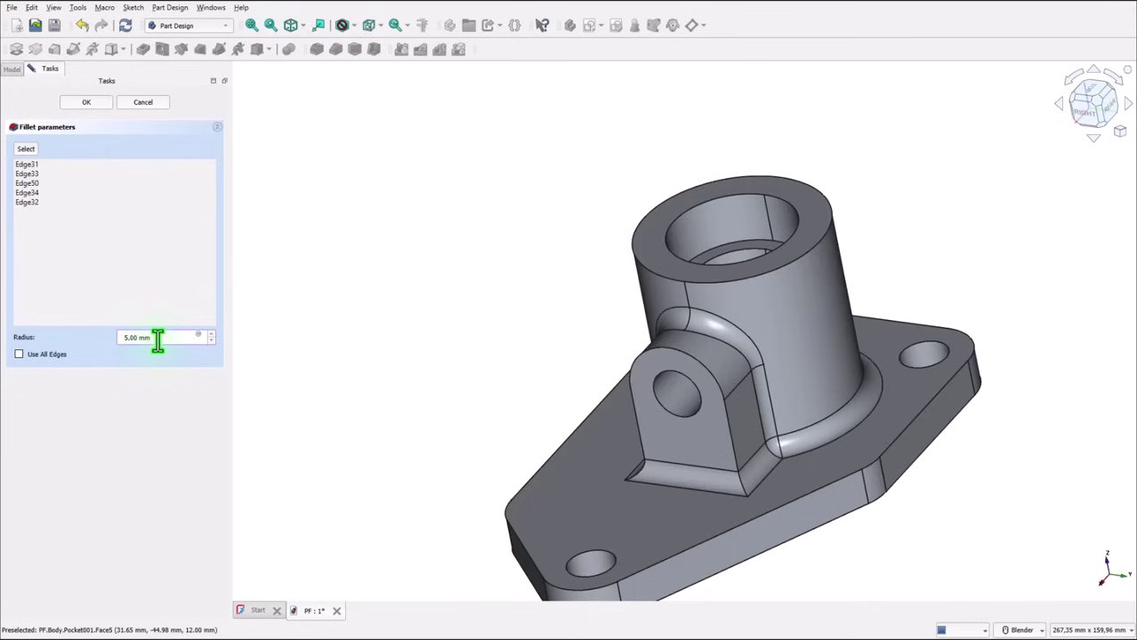
{"action": "scroll", "coordinate": [158, 341], "scroll_direction": "down", "scroll_amount": 3}
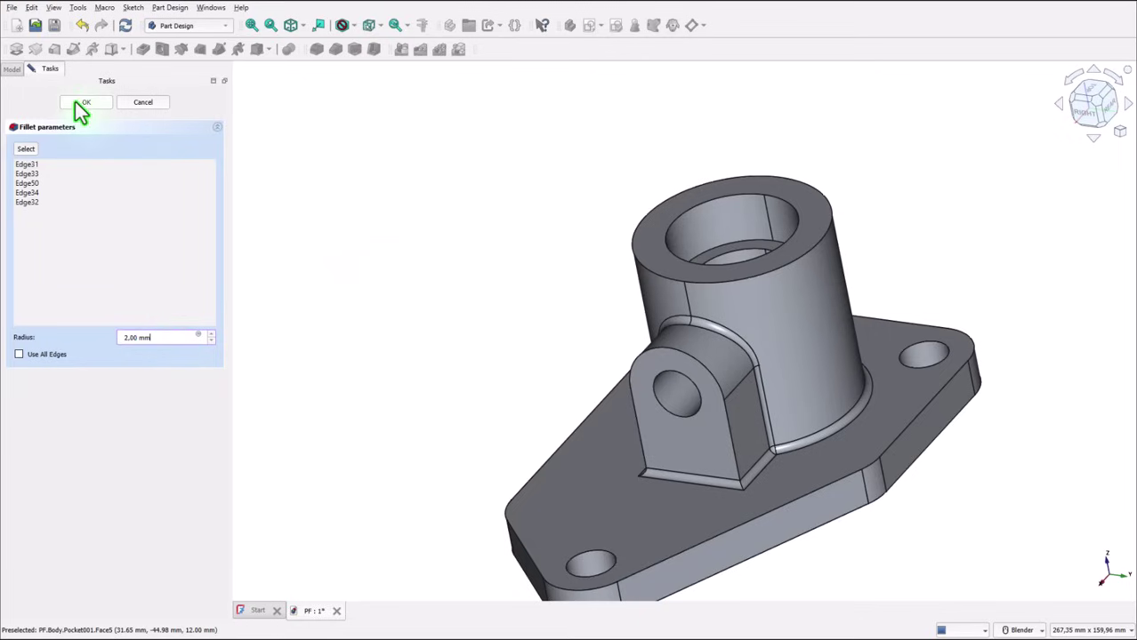
{"action": "key", "text": "Return"}
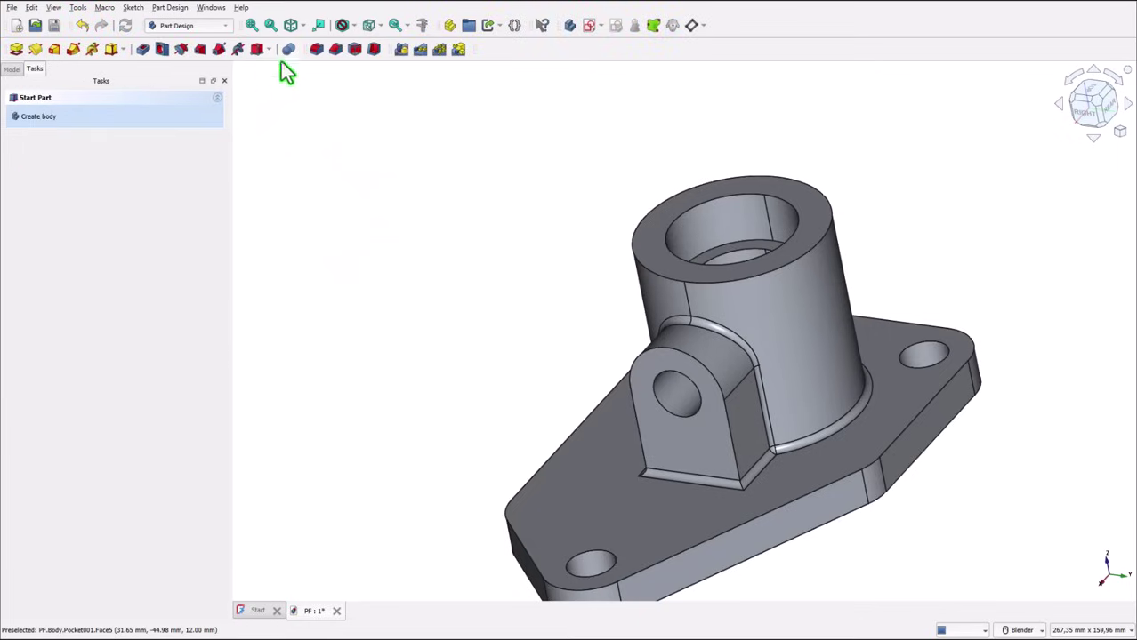
{"action": "left_click", "coordinate": [252, 26]}
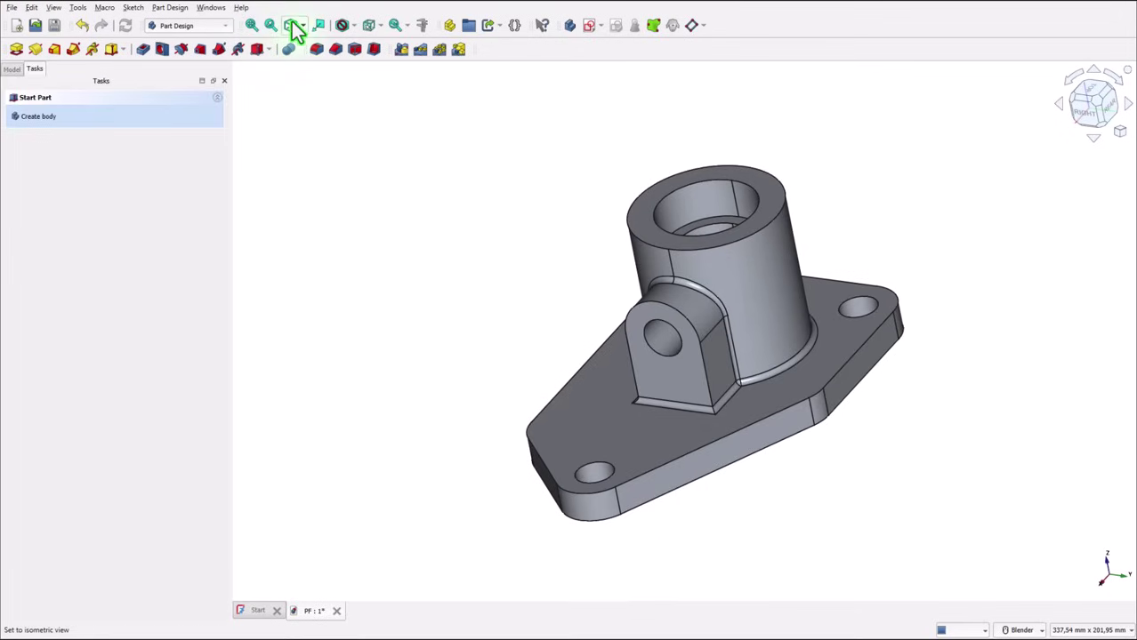
{"action": "key", "text": "0"}
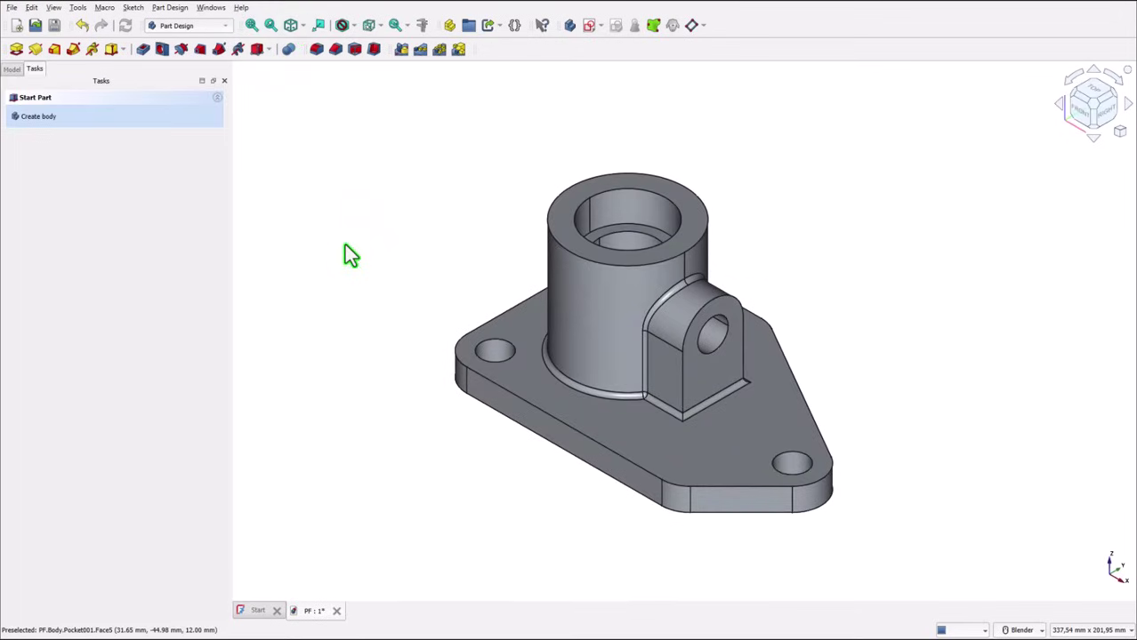